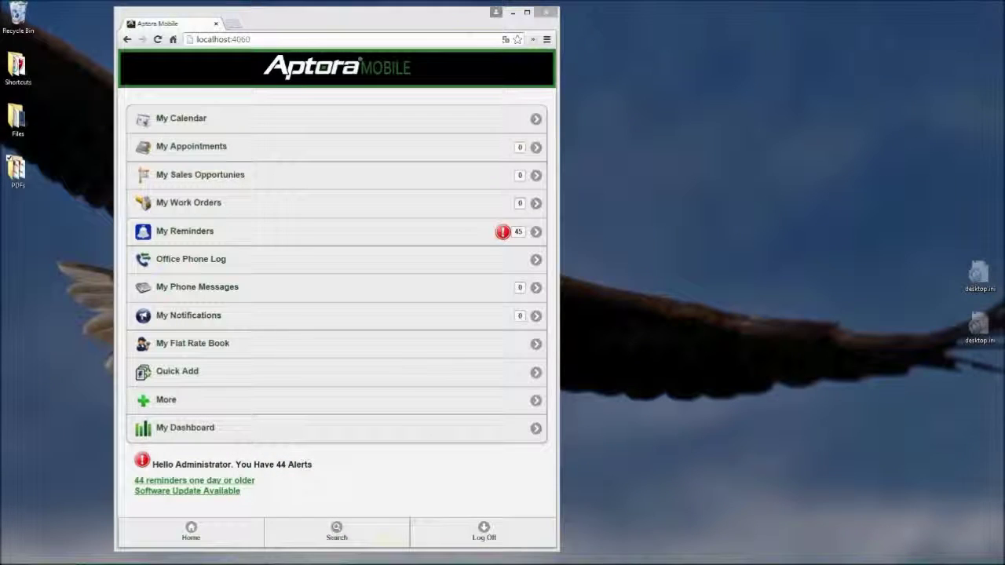
# Minimize Aptora Mobile and open the PDFs folder on the desktop
pyautogui.click(512, 13)
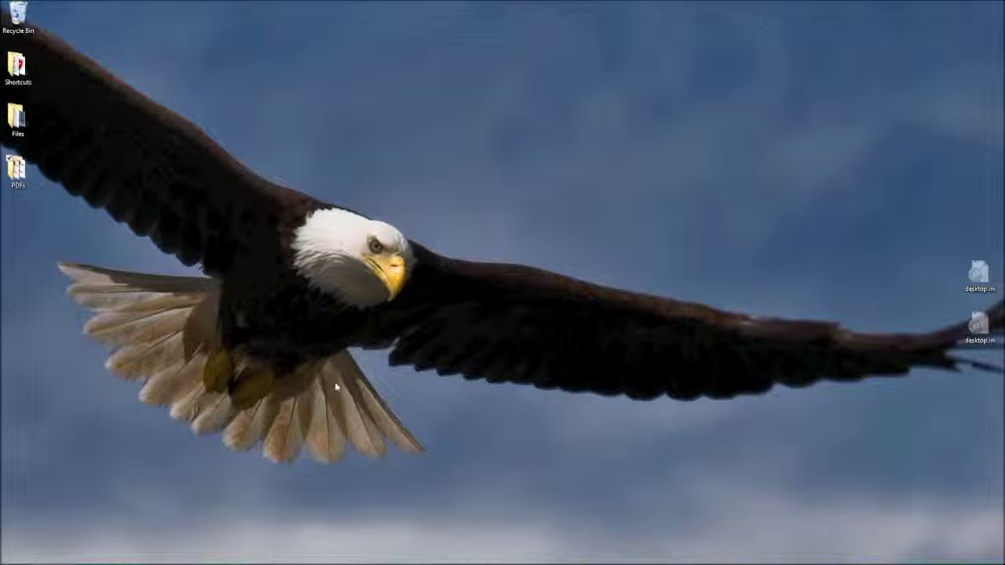
pyautogui.doubleClick(17, 169)
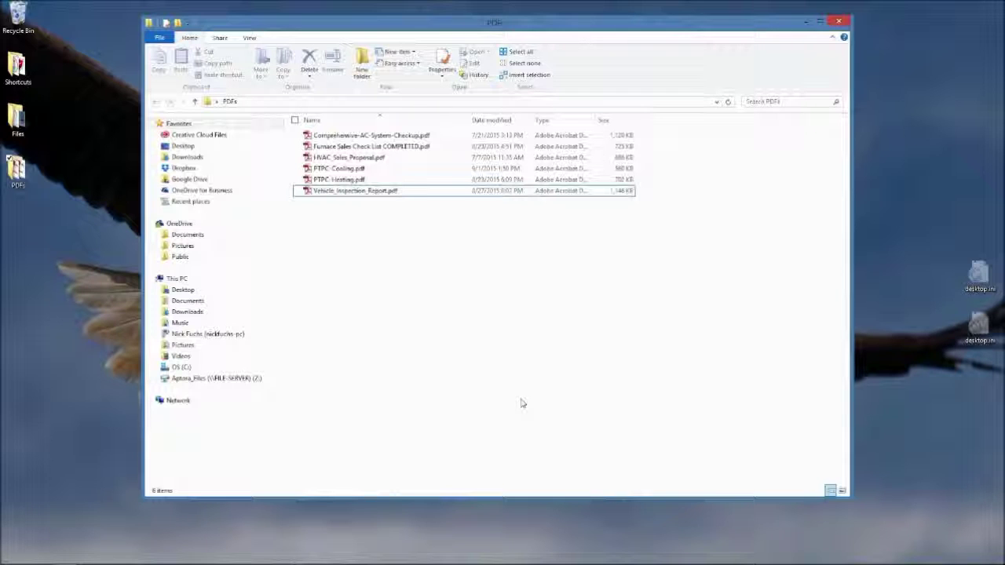
# Open HVAC_Sales_Proposal.pdf from the PDFs folder
pyautogui.doubleClick(350, 157)
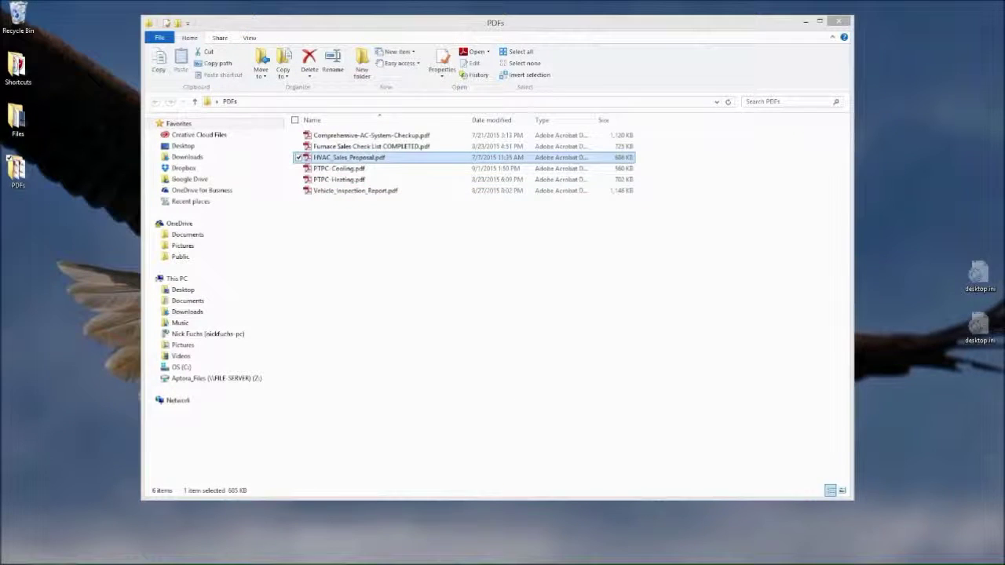
# Tick Furnace, A/C Unit and the thick noise-reducing pads on the HVAC proposal
pyautogui.moveTo(619, 8); pyautogui.dragTo(303, 11)
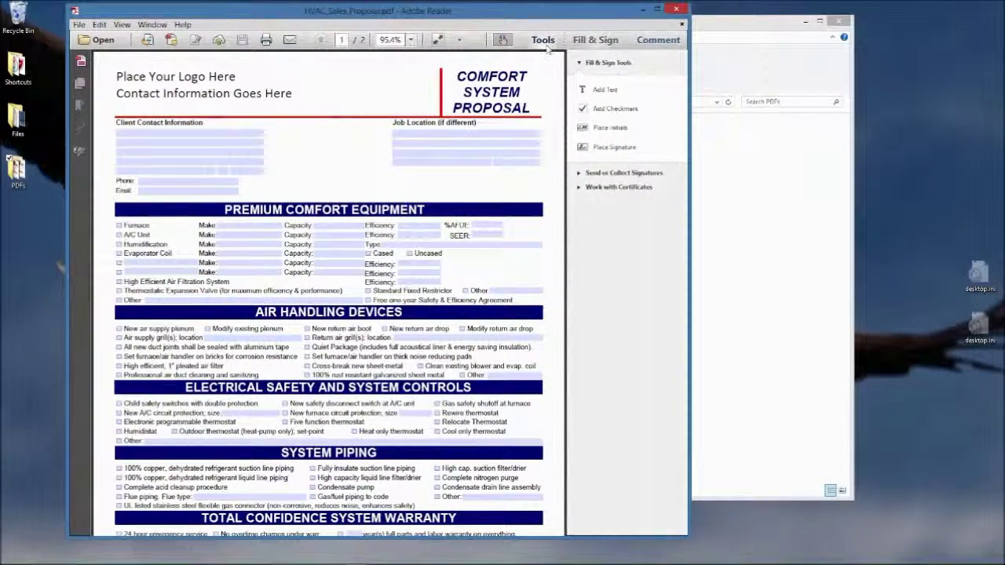
pyautogui.click(543, 42)
pyautogui.click(546, 44)
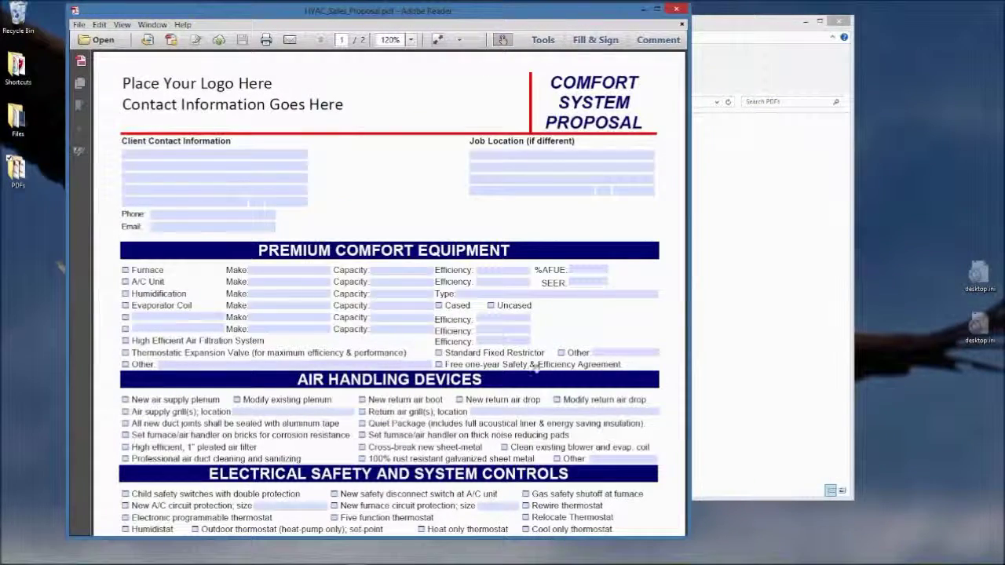
pyautogui.click(125, 270)
pyautogui.click(125, 281)
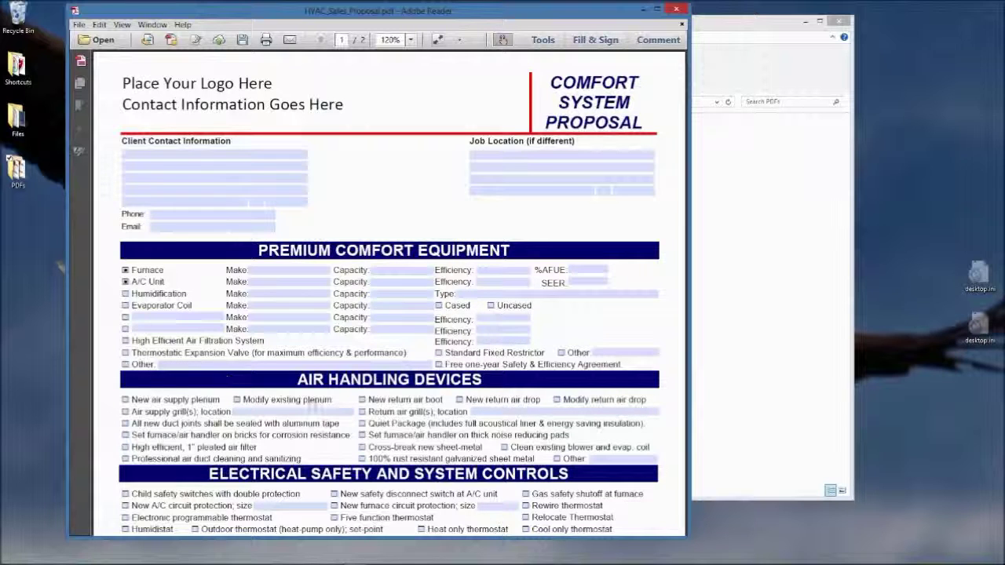
pyautogui.scroll(-2, 314, 405)
pyautogui.click(362, 359)
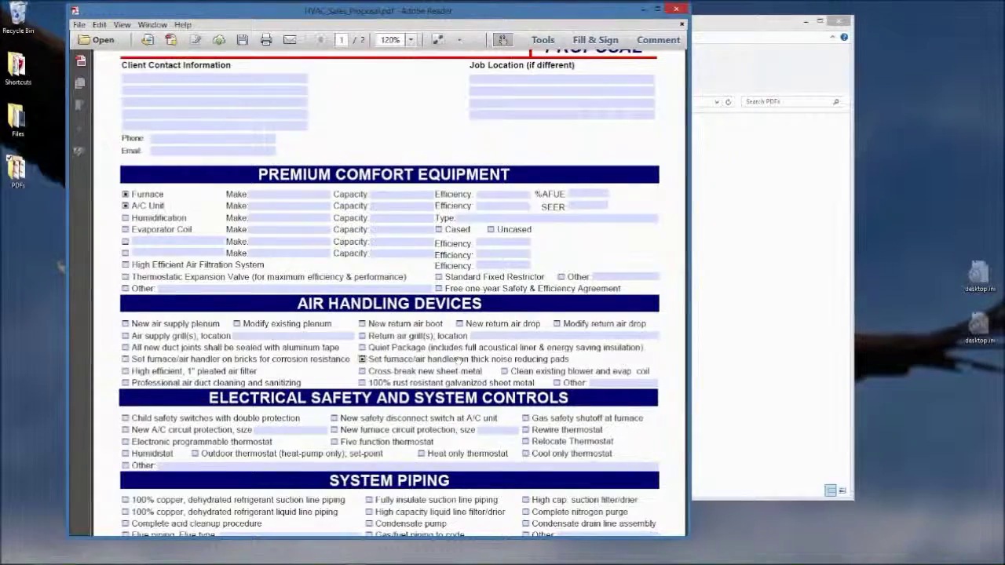
# Review the proposal's Make fields, then close the document without saving changes
pyautogui.scroll(-6, 456, 358)
pyautogui.scroll(-9, 456, 358)
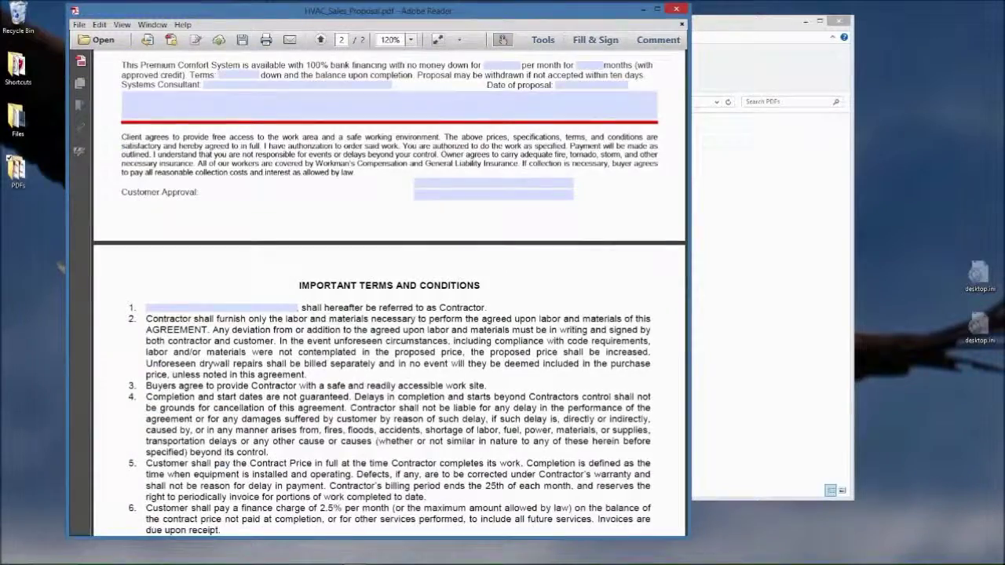
pyautogui.scroll(13, 388, 291)
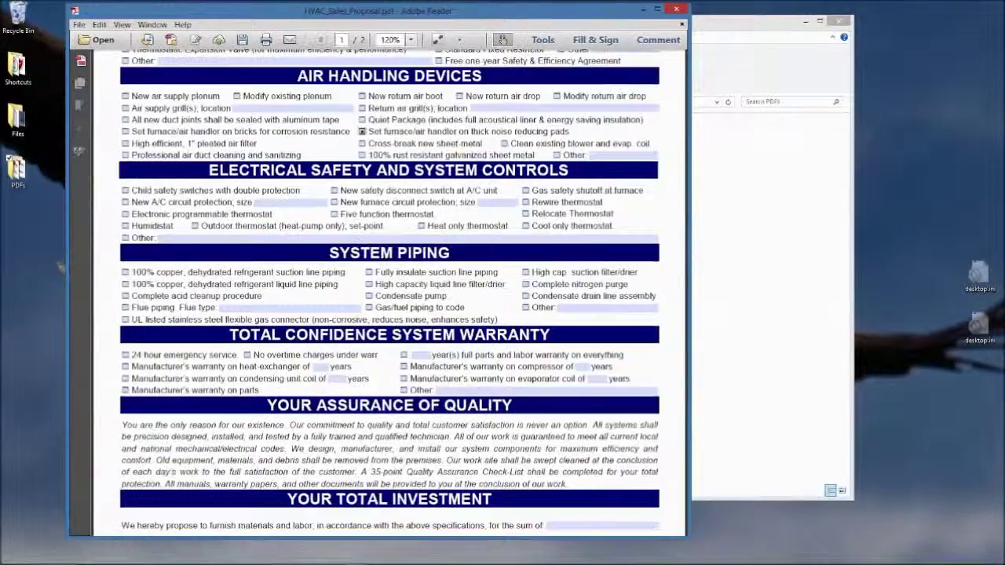
pyautogui.scroll(3, 389, 290)
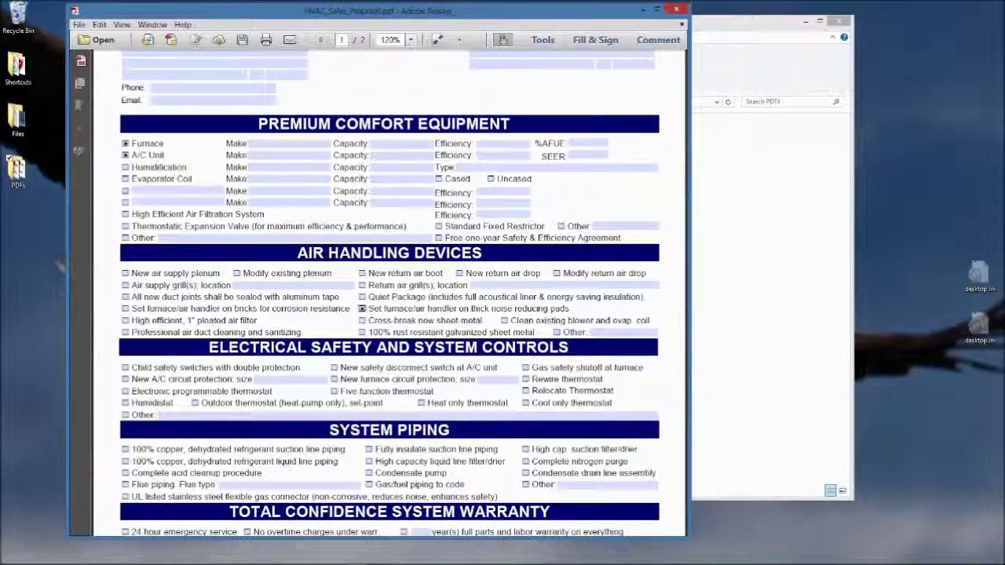
pyautogui.scroll(2, 554, 366)
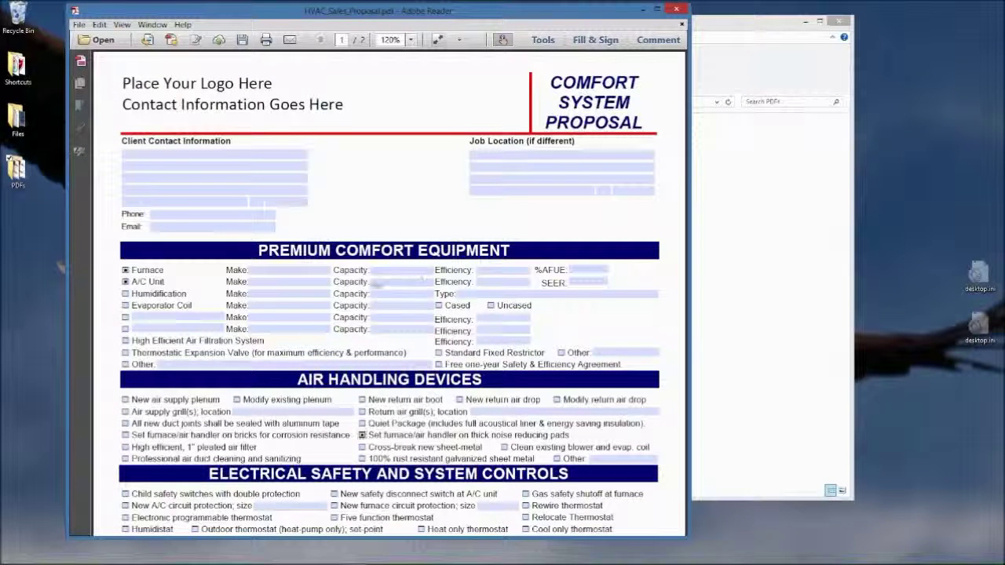
pyautogui.click(259, 282)
pyautogui.click(260, 270)
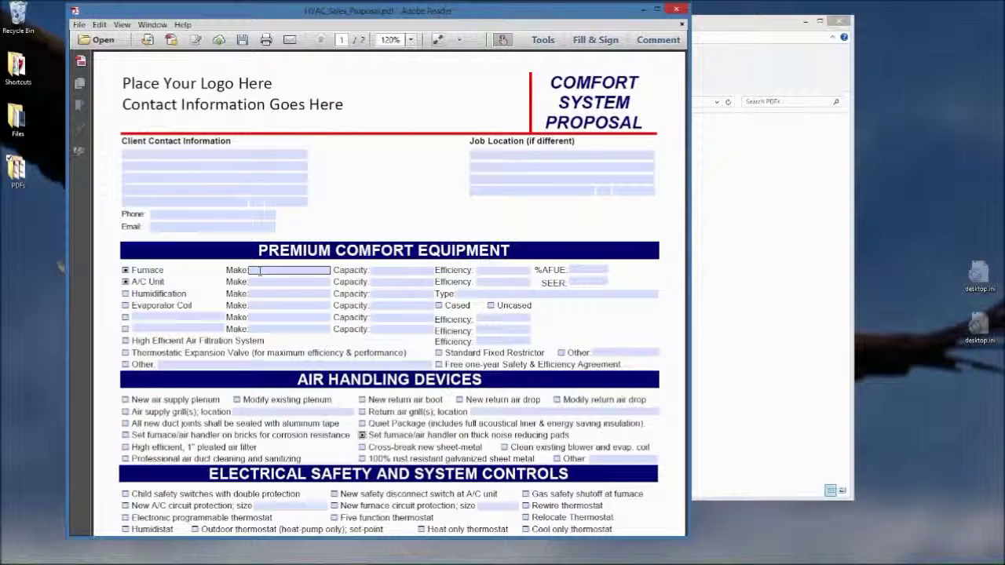
pyautogui.click(311, 380)
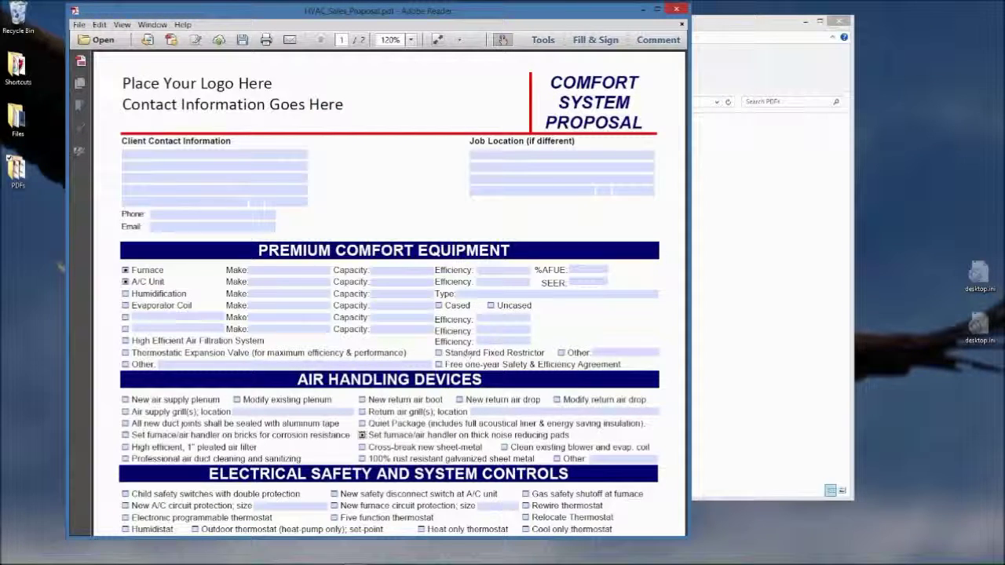
pyautogui.click(676, 9)
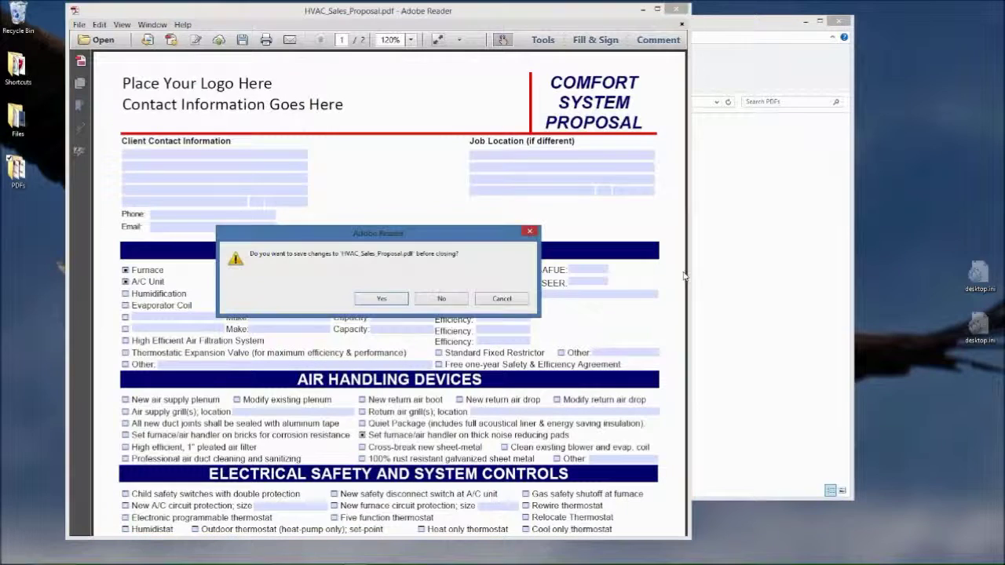
pyautogui.click(443, 302)
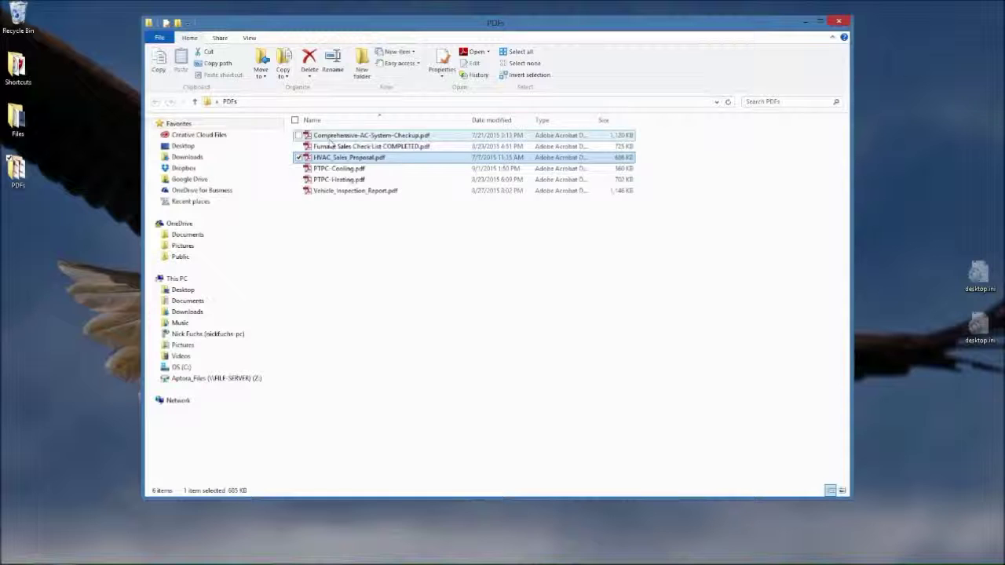
# Open Furnace Sales Check List COMPLETED.pdf and scroll to its furnace diagrams
pyautogui.doubleClick(369, 146)
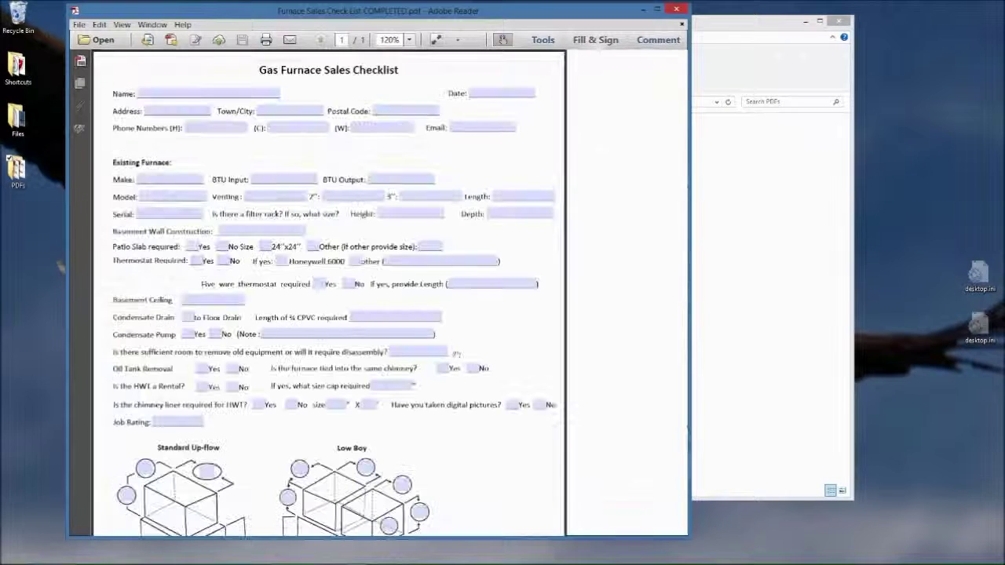
pyautogui.scroll(-4, 456, 355)
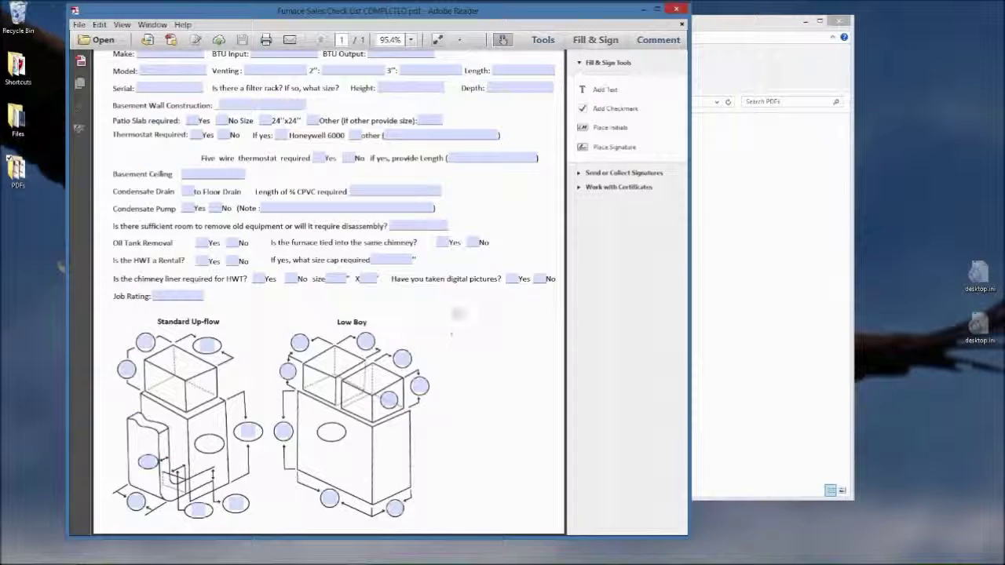
pyautogui.scroll(3, 459, 316)
pyautogui.scroll(1, 458, 316)
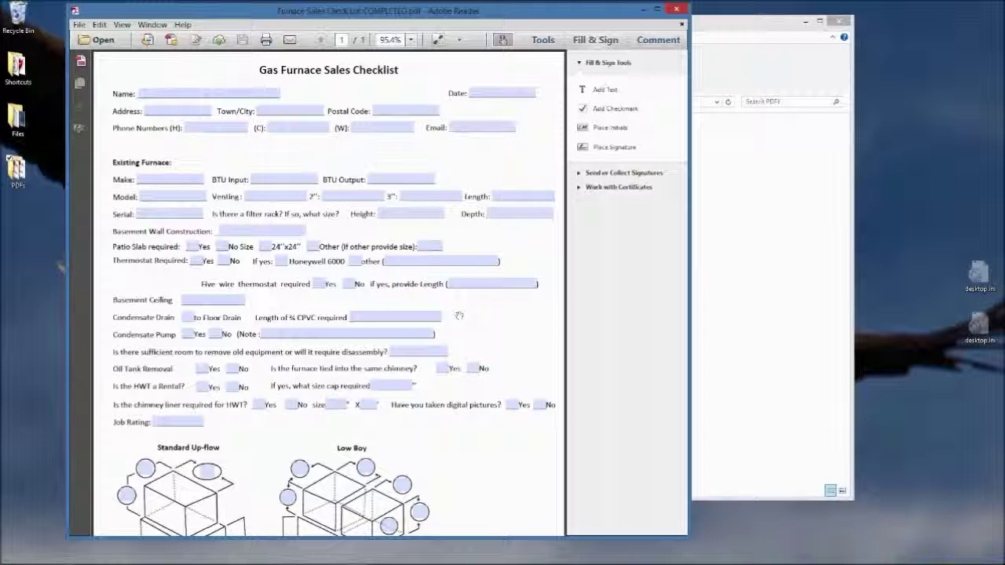
pyautogui.scroll(-5, 459, 316)
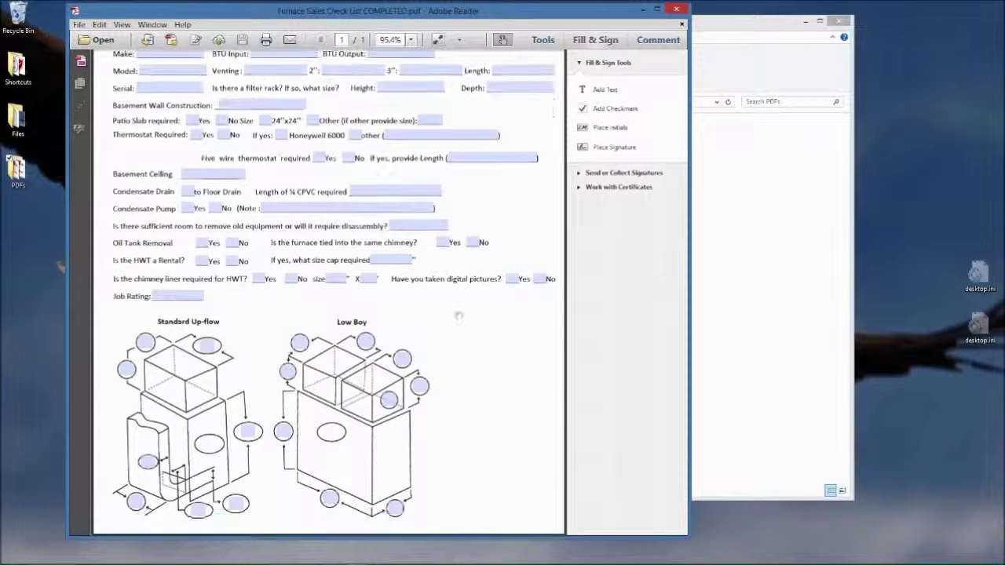
# Enter 12 and 48 in the Low Boy diagram circles, then close without saving
pyautogui.click(205, 346)
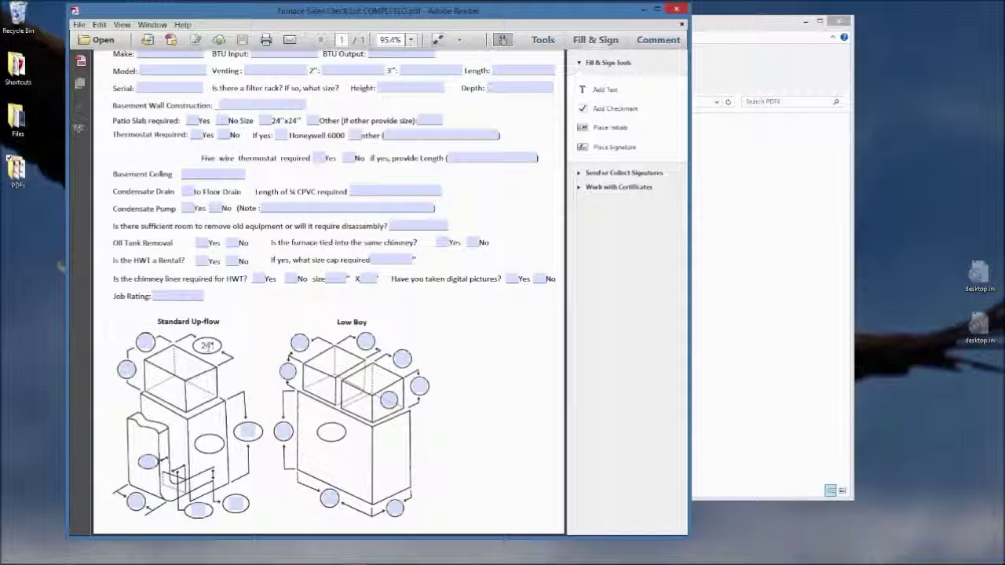
pyautogui.click(365, 341)
pyautogui.write('12')
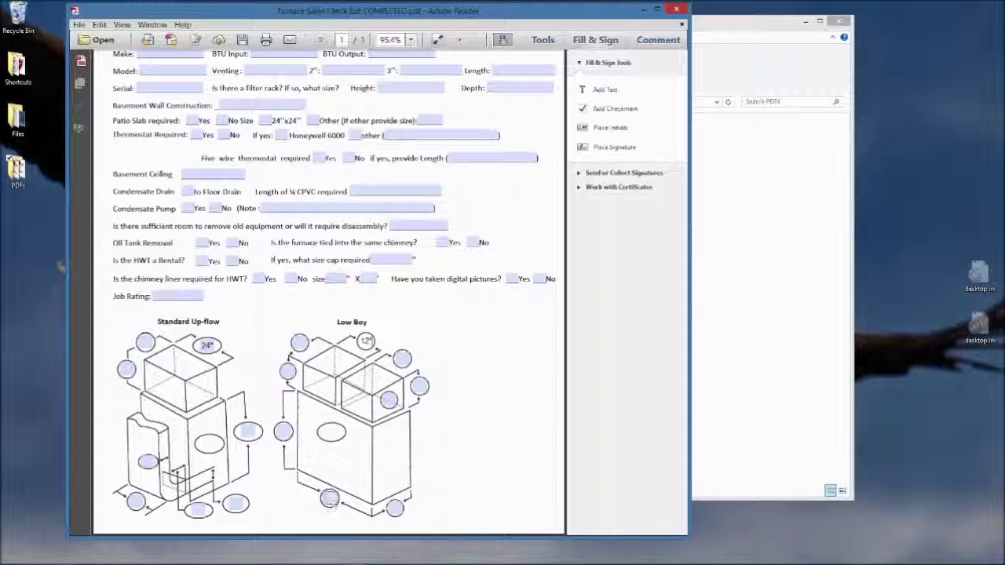
pyautogui.click(330, 500)
pyautogui.write('48')
pyautogui.click(505, 339)
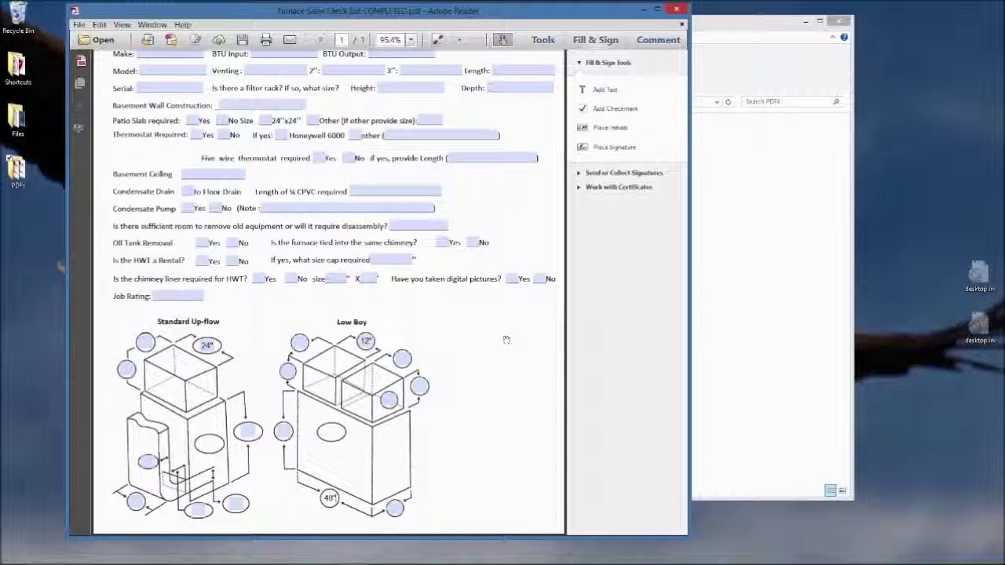
pyautogui.click(678, 10)
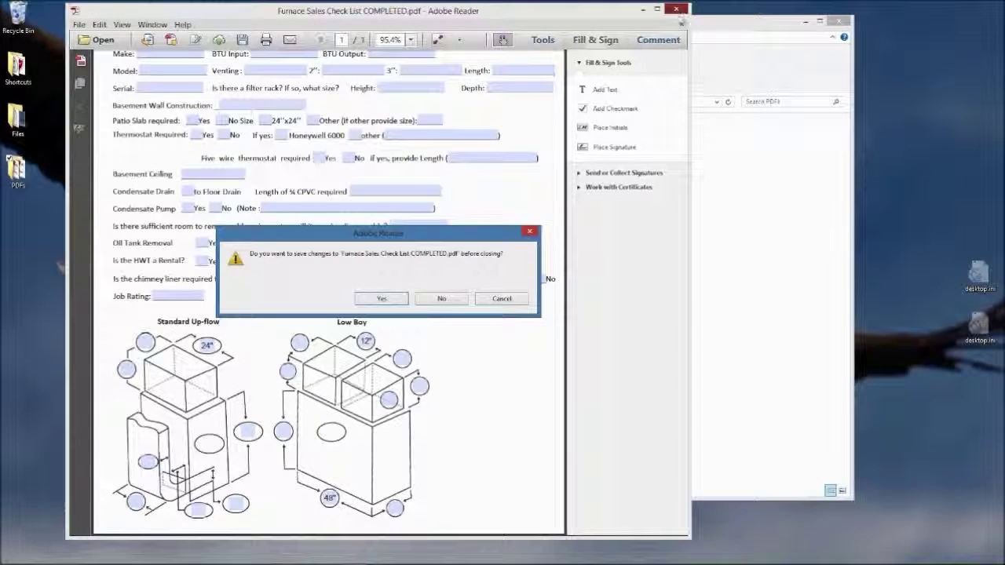
pyautogui.click(442, 299)
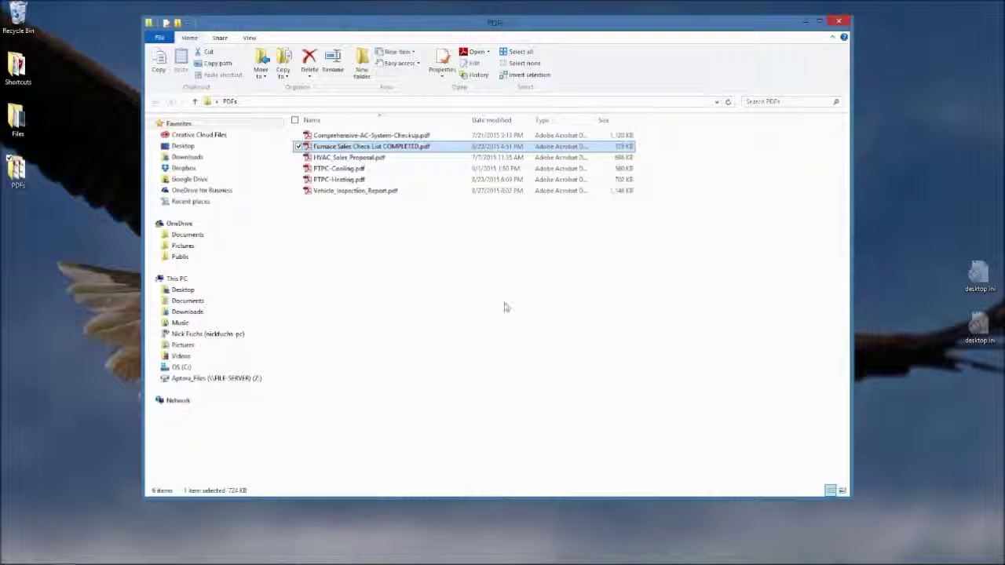
# Open PTPC-Cooling.pdf maximized, scroll through the Cooling System Diagnostics form, then close it
pyautogui.doubleClick(335, 172)
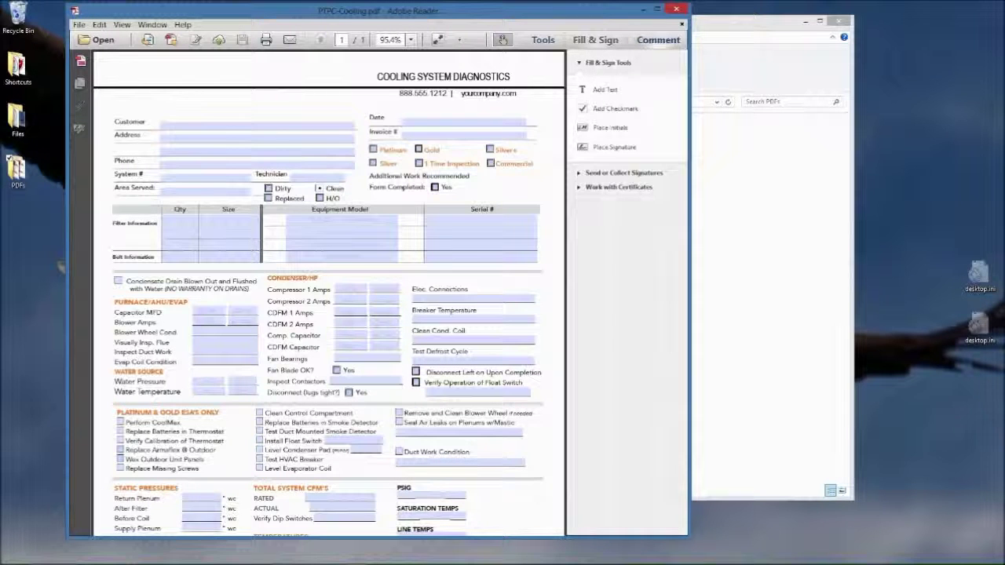
pyautogui.click(660, 11)
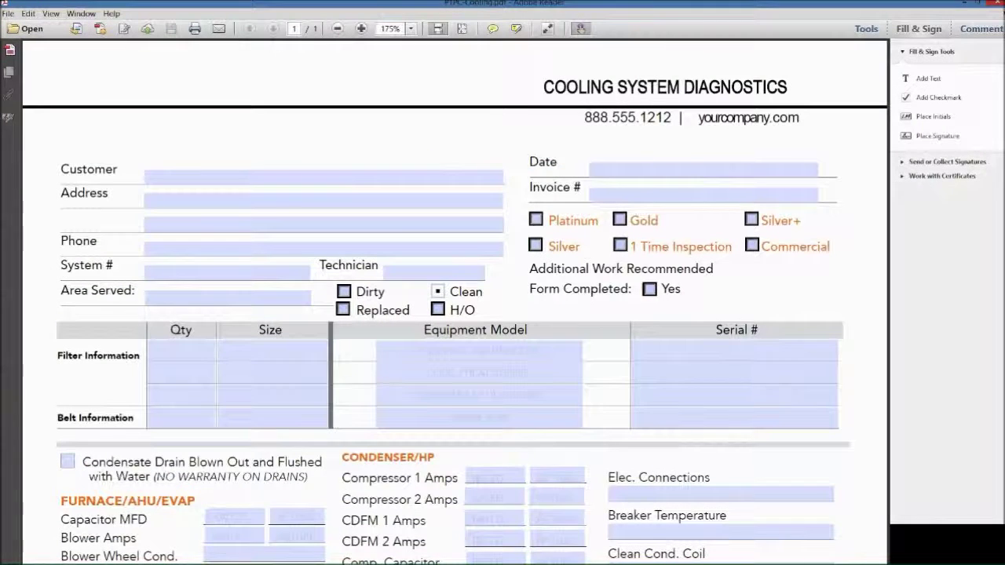
pyautogui.scroll(-6, 628, 241)
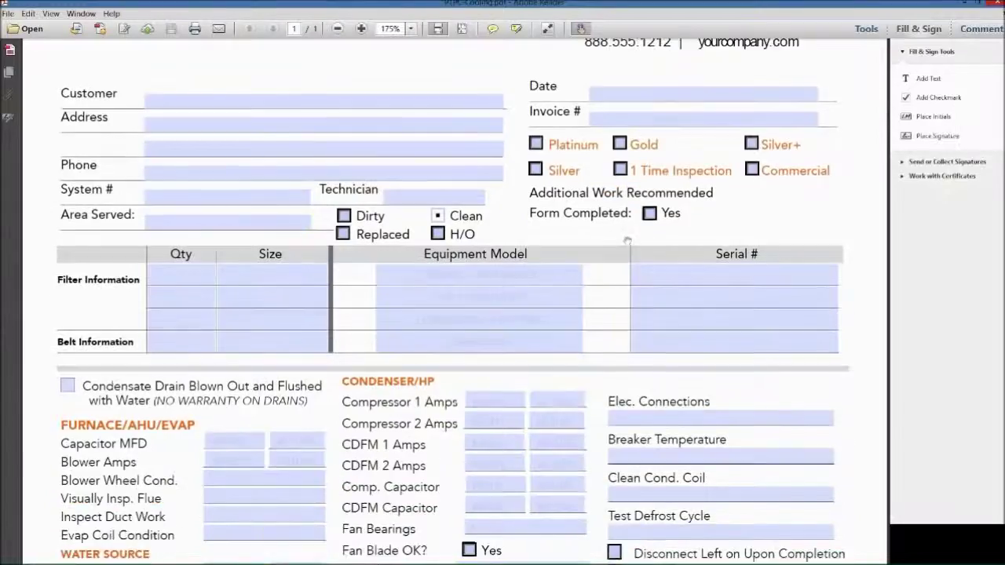
pyautogui.scroll(-3, 627, 241)
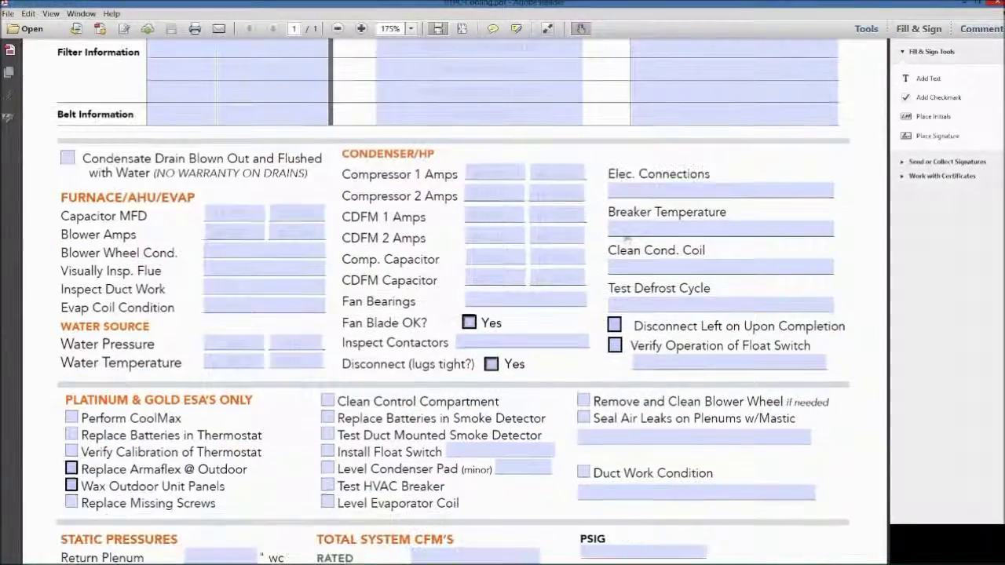
pyautogui.scroll(-7, 628, 236)
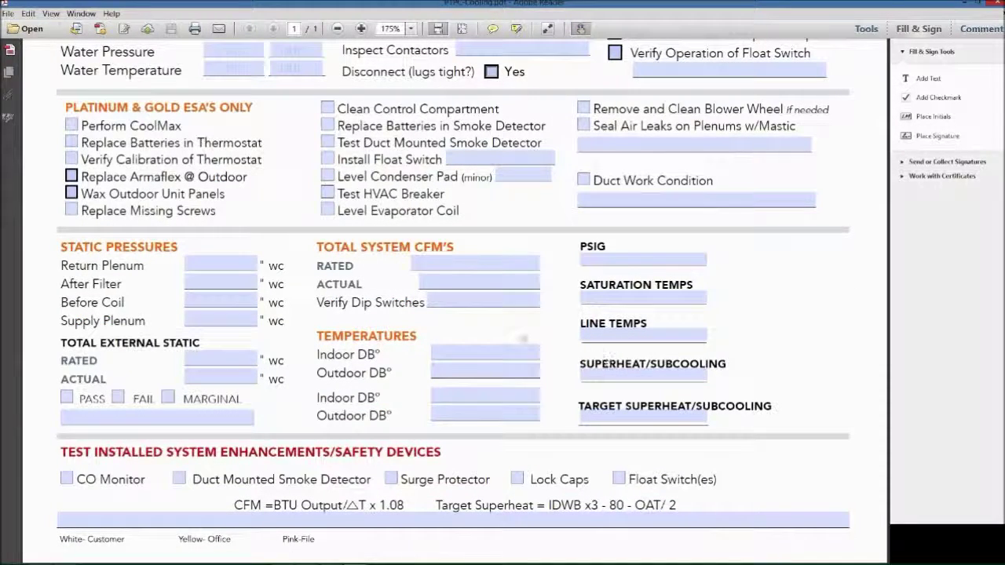
pyautogui.scroll(10, 524, 339)
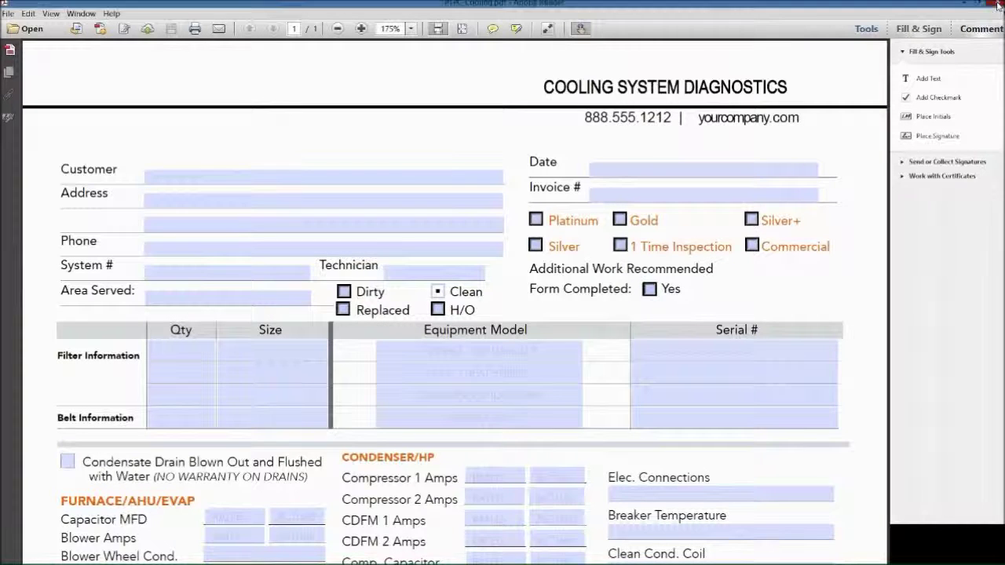
pyautogui.click(997, 5)
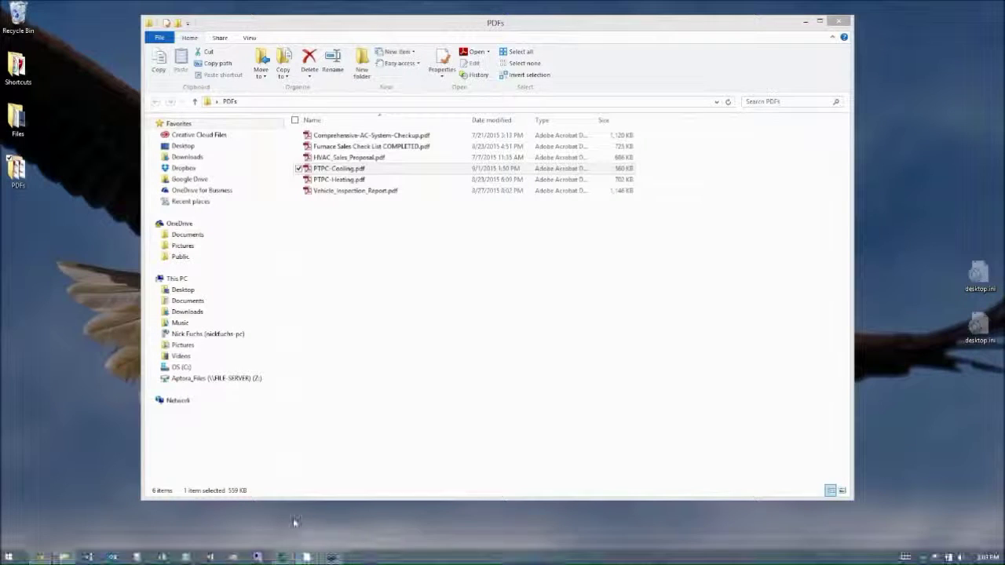
# Switch to Total Office Manager's Customer:Job List, then bring the Aptora Mobile window forward
pyautogui.click(331, 557)
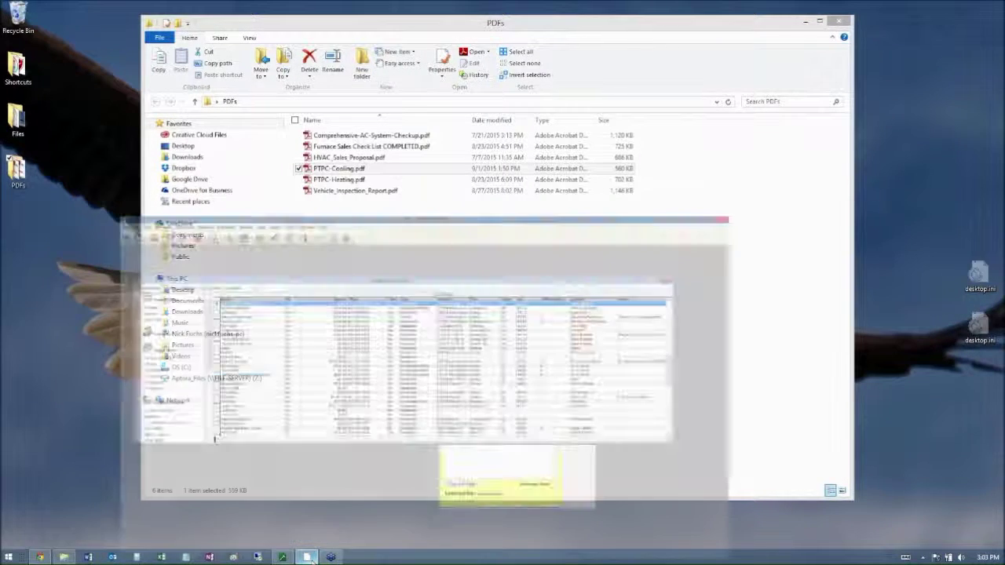
pyautogui.moveTo(487, 104); pyautogui.dragTo(475, 97)
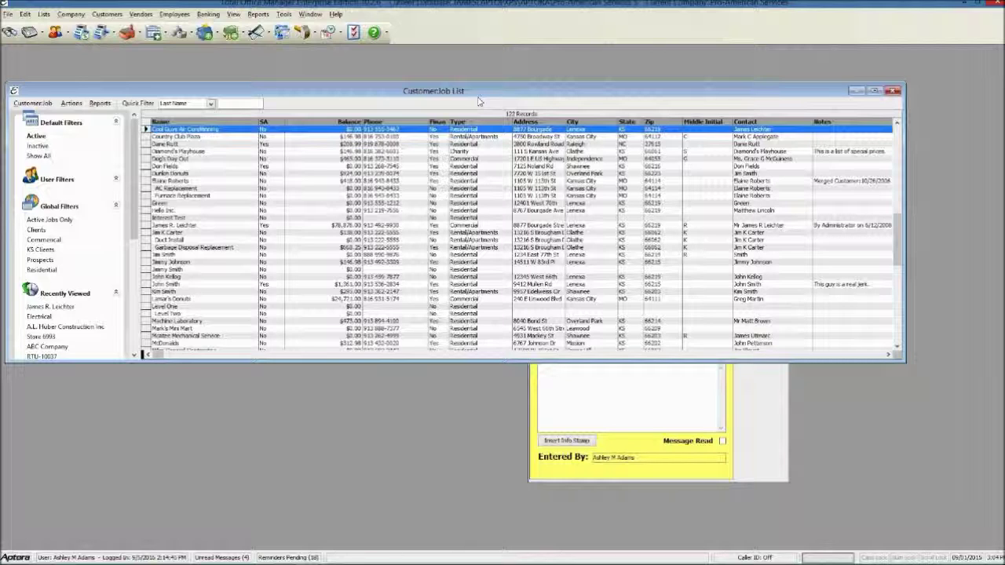
pyautogui.moveTo(502, 563)
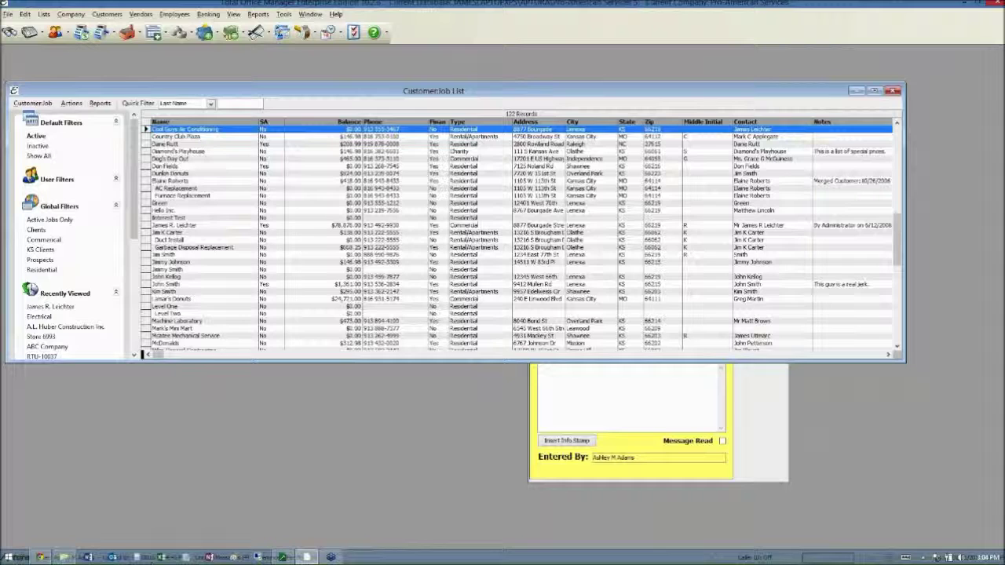
pyautogui.click(39, 558)
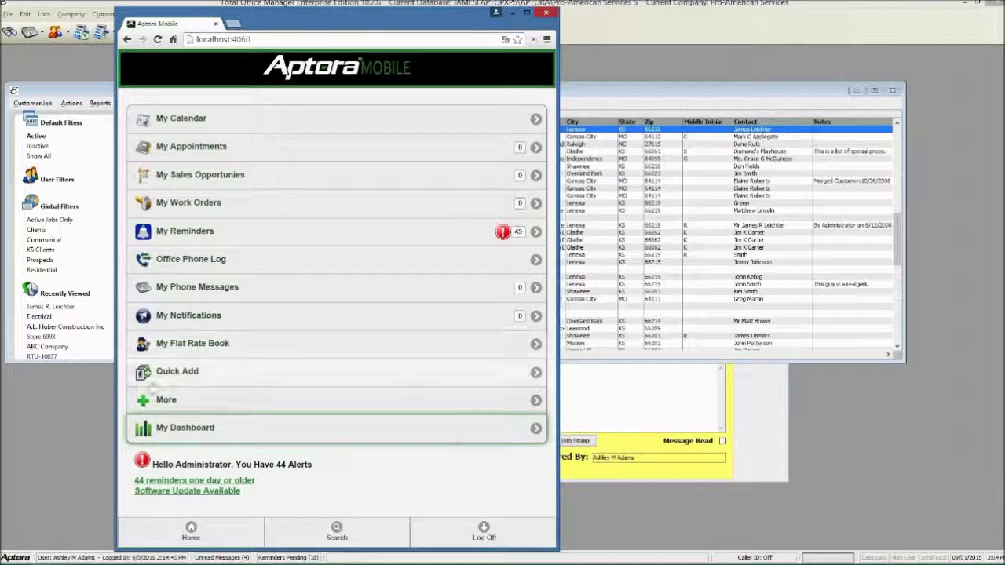
# Go through More and Plug-ins to launch Aptora Mobile Form Builder
pyautogui.click(204, 400)
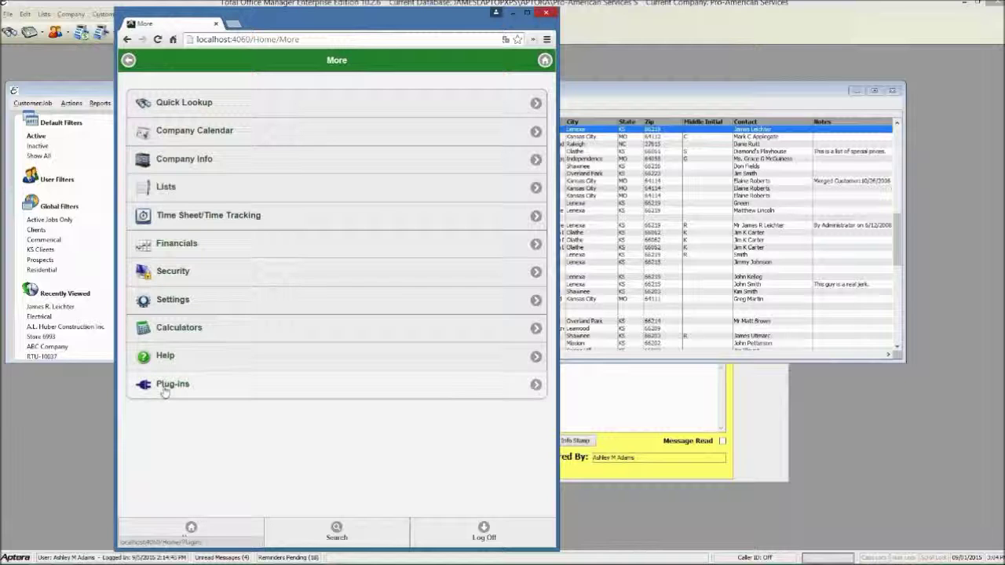
pyautogui.click(186, 390)
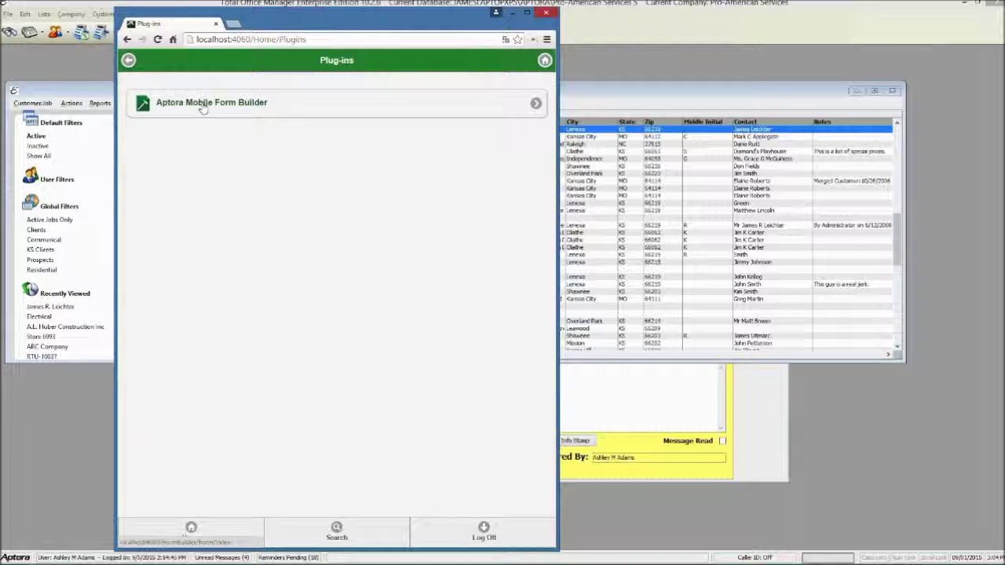
pyautogui.click(202, 110)
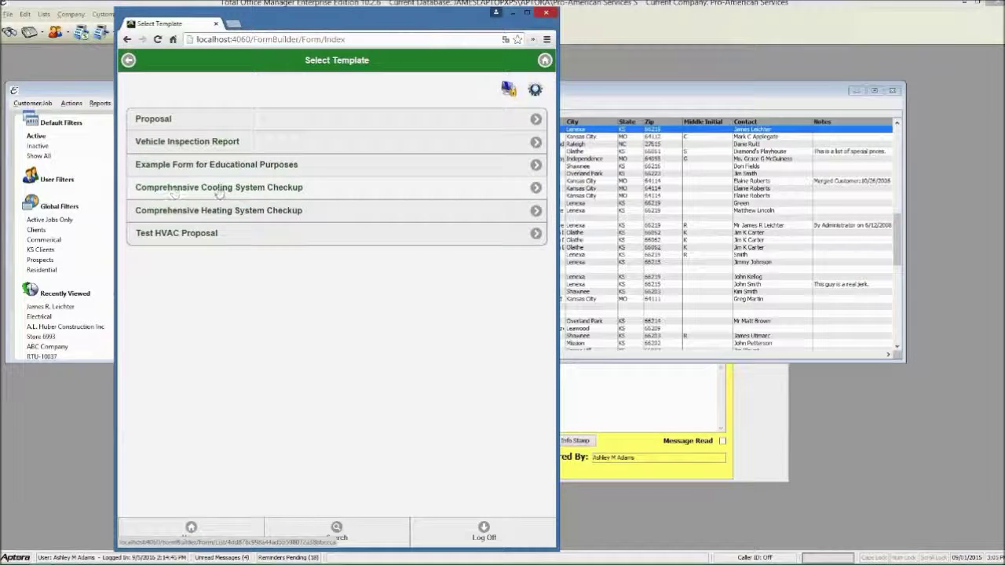
# Create a new Comprehensive Cooling System Checkup for the searched customer and show Contact Info
pyautogui.click(267, 189)
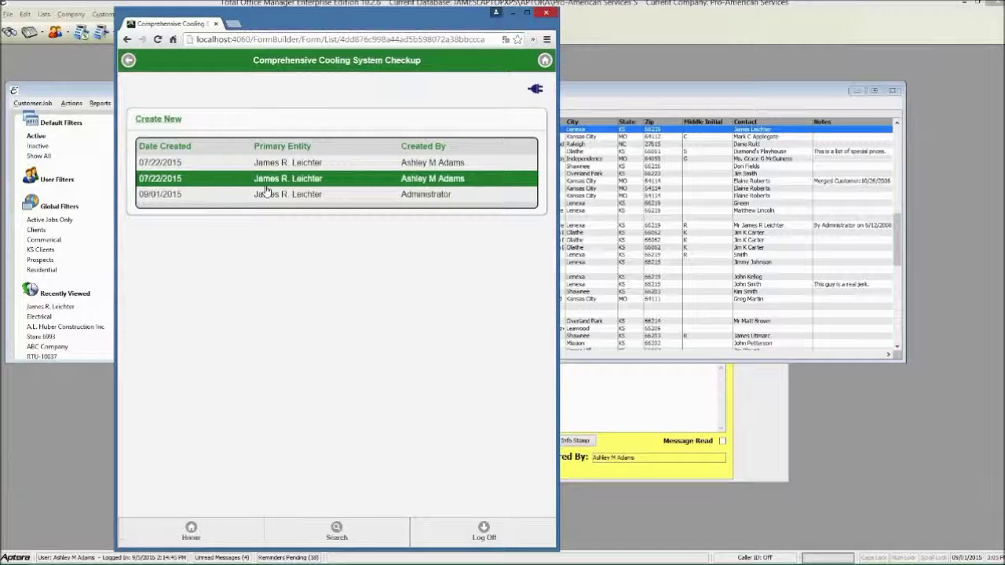
pyautogui.click(159, 119)
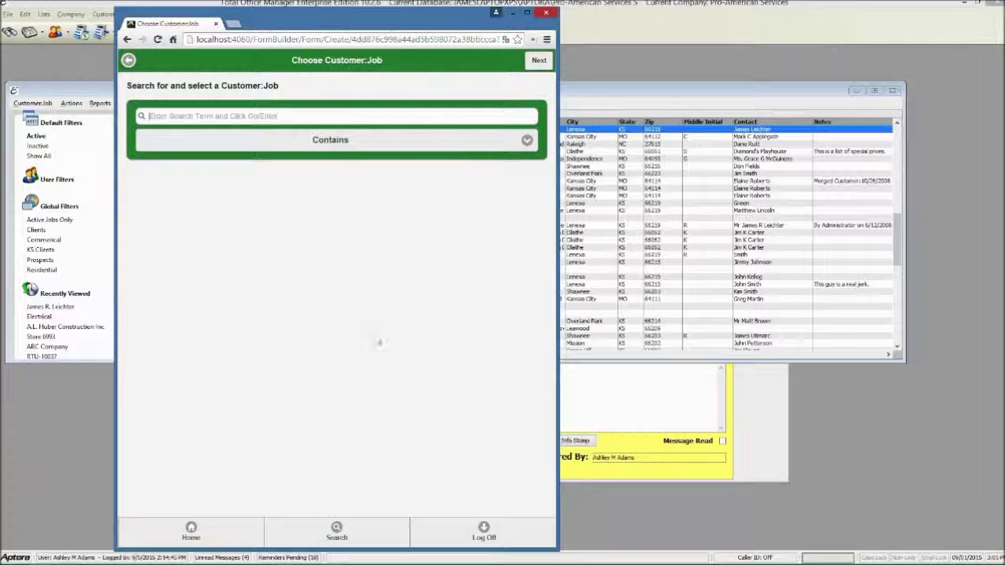
pyautogui.write('jame')
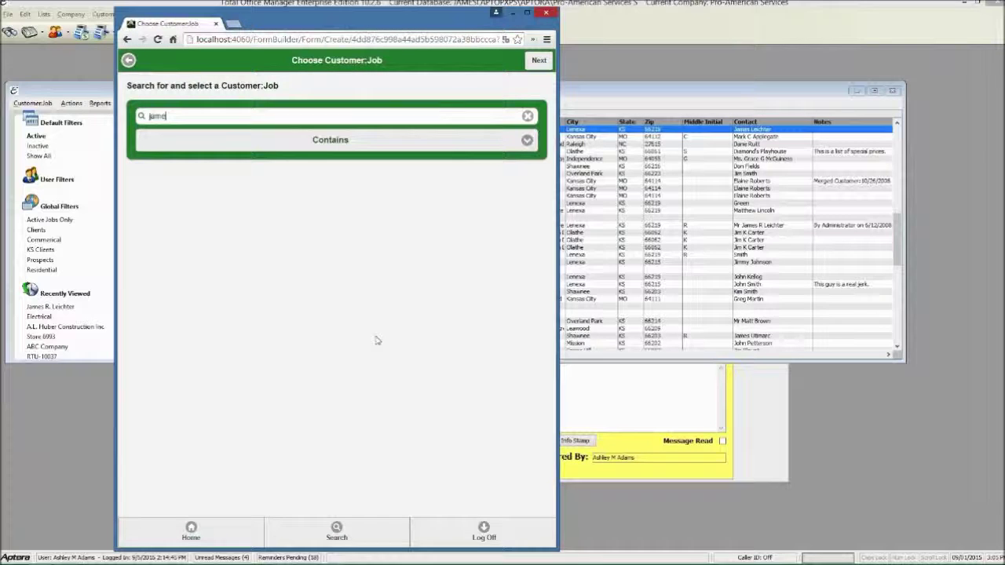
pyautogui.write('s')
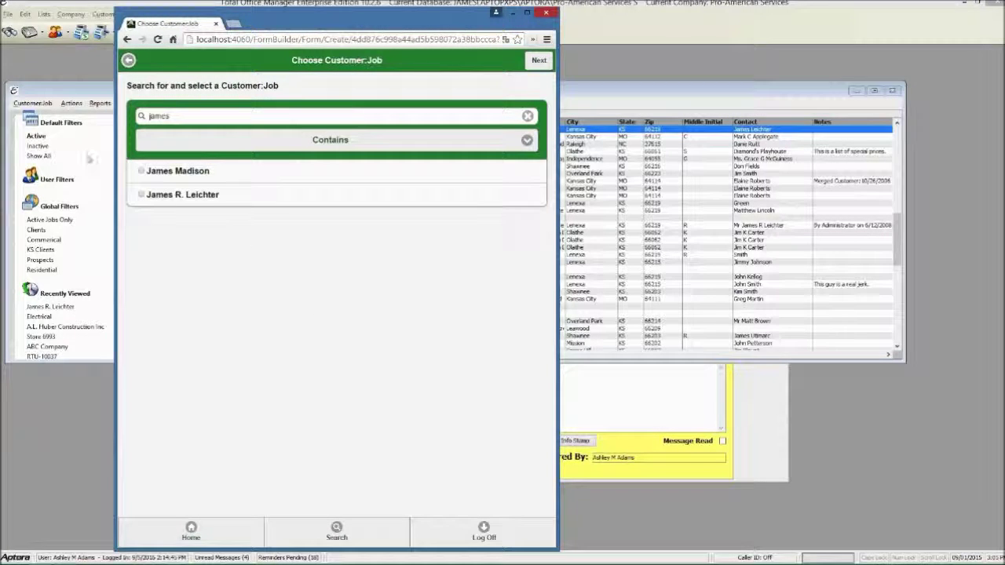
pyautogui.click(535, 61)
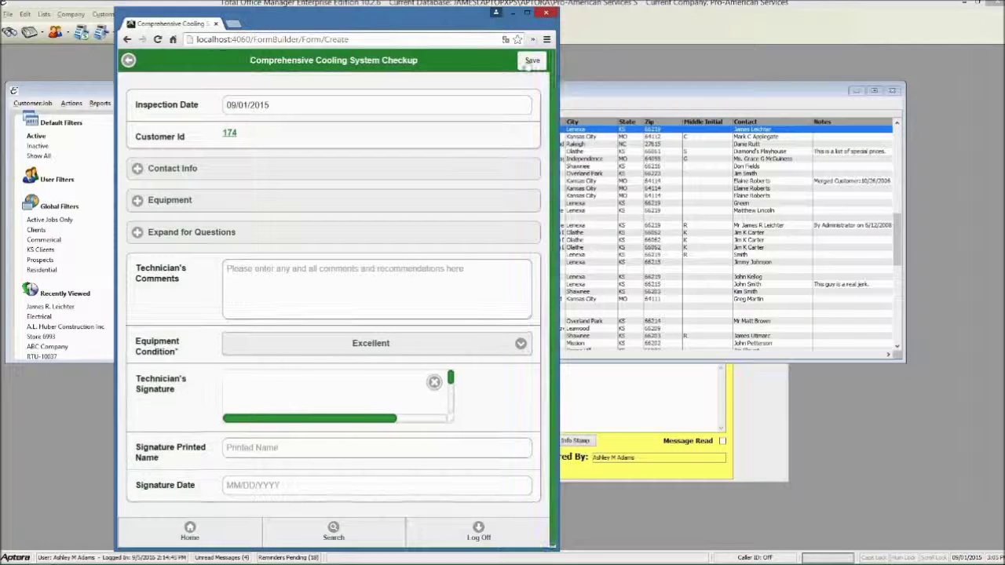
pyautogui.click(191, 167)
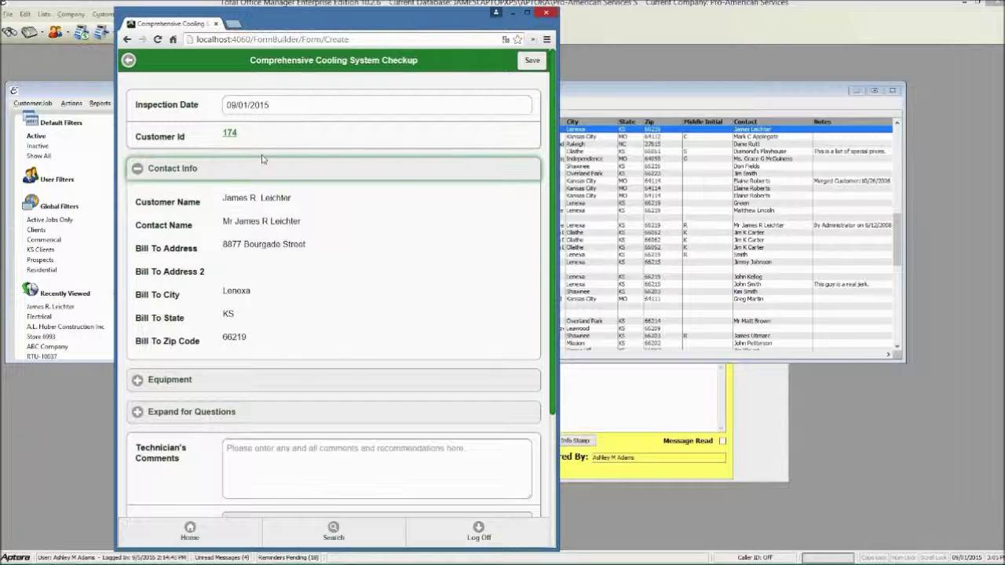
# Select the customer's Trane XV80 unit as equipment and expand the checklist questions
pyautogui.scroll(-2, 267, 236)
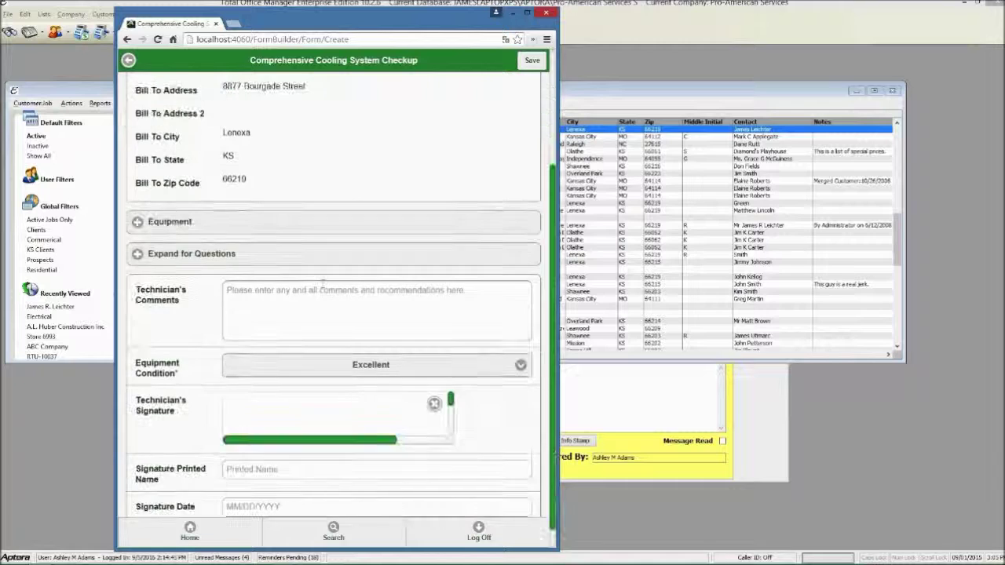
pyautogui.click(244, 224)
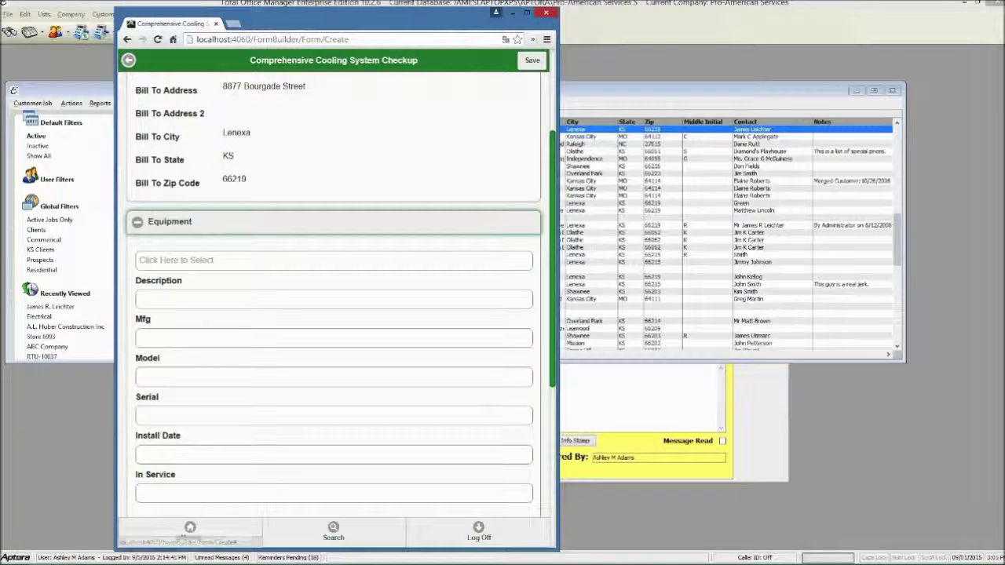
pyautogui.scroll(-1, 244, 224)
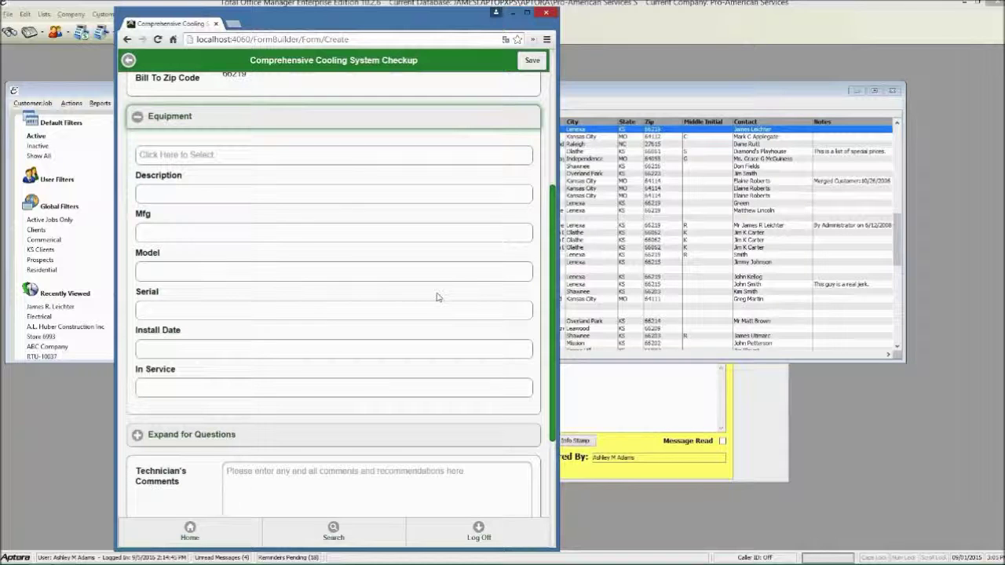
pyautogui.click(200, 159)
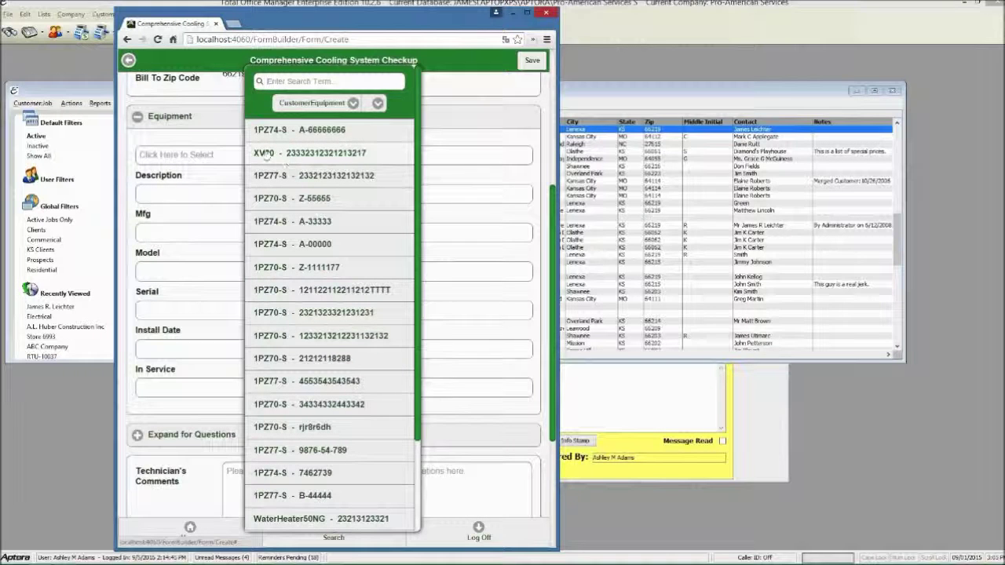
pyautogui.click(267, 154)
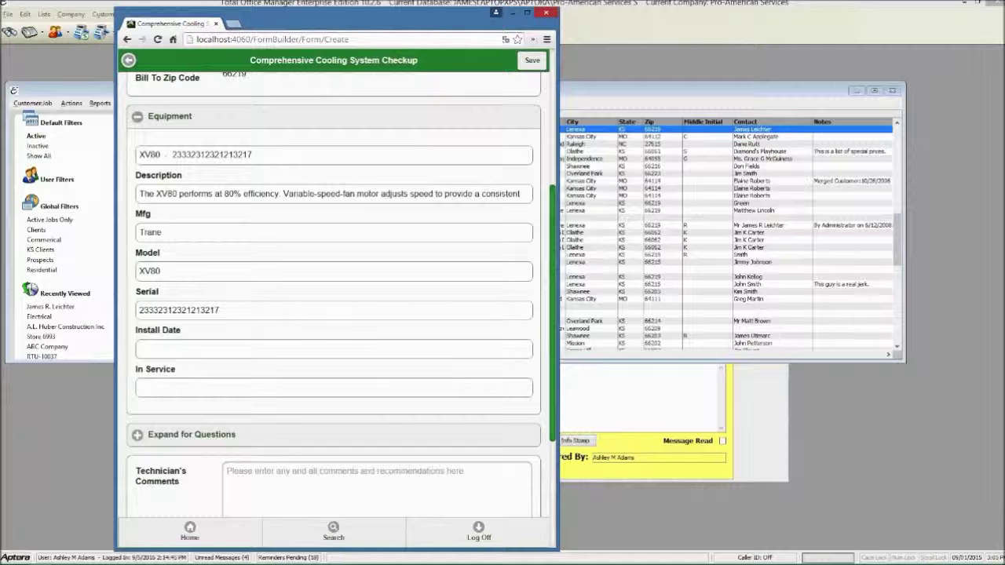
pyautogui.scroll(-2, 337, 448)
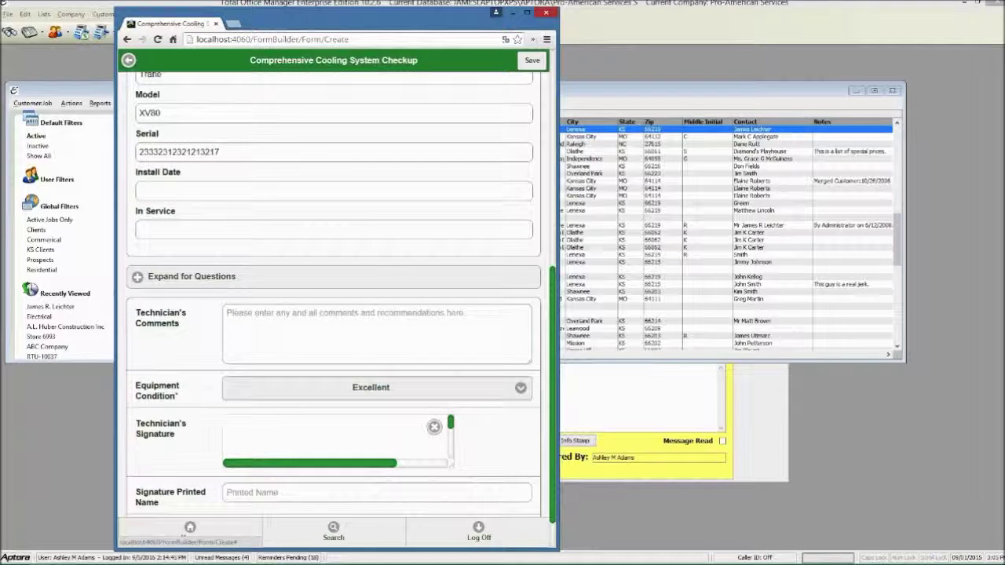
pyautogui.click(146, 276)
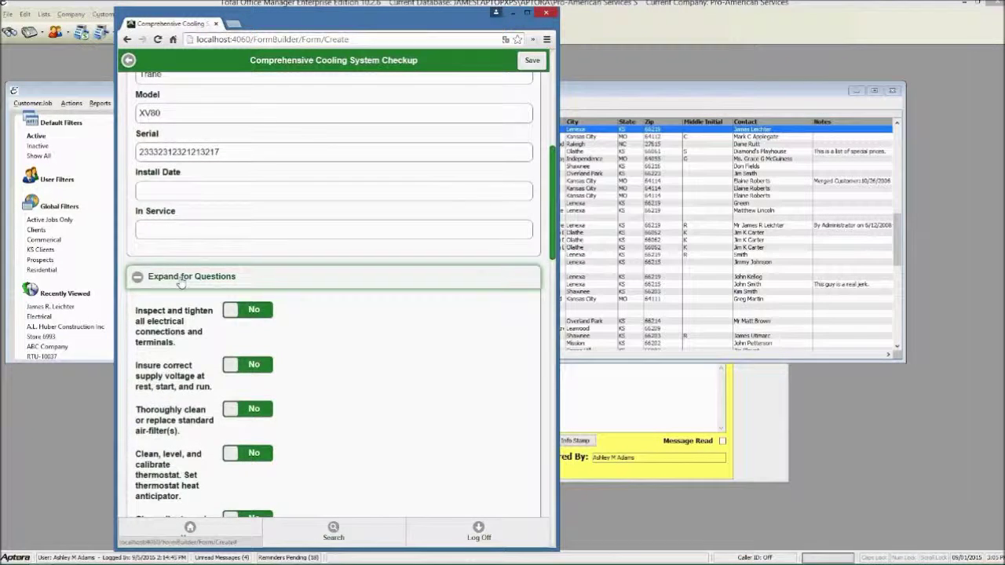
# Set electrical connections, voltage, air filter, thermostat, return grill, air leaks and system examination to Yes
pyautogui.scroll(3, 159, 229)
pyautogui.click(169, 169)
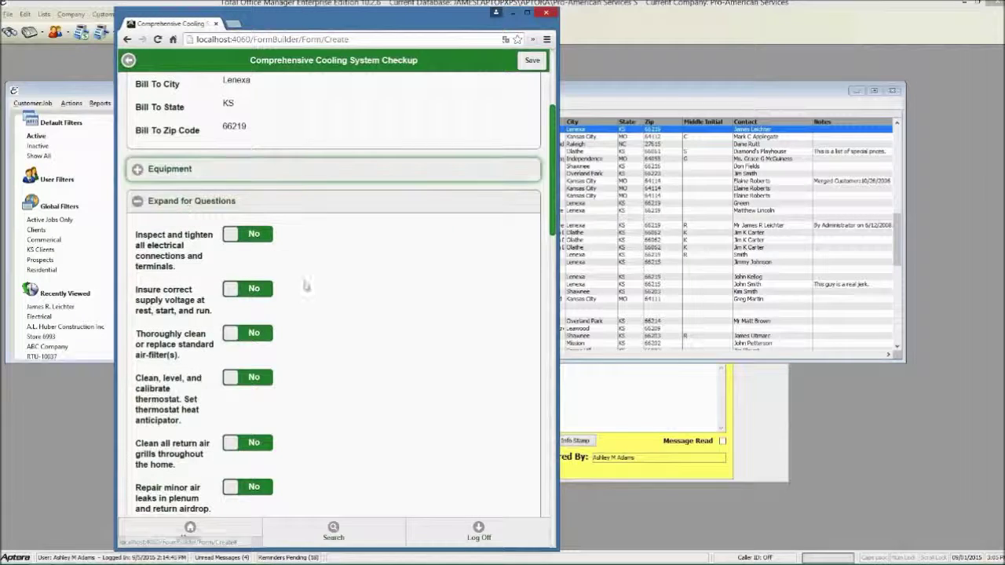
pyautogui.scroll(-2, 304, 267)
pyautogui.scroll(2, 305, 267)
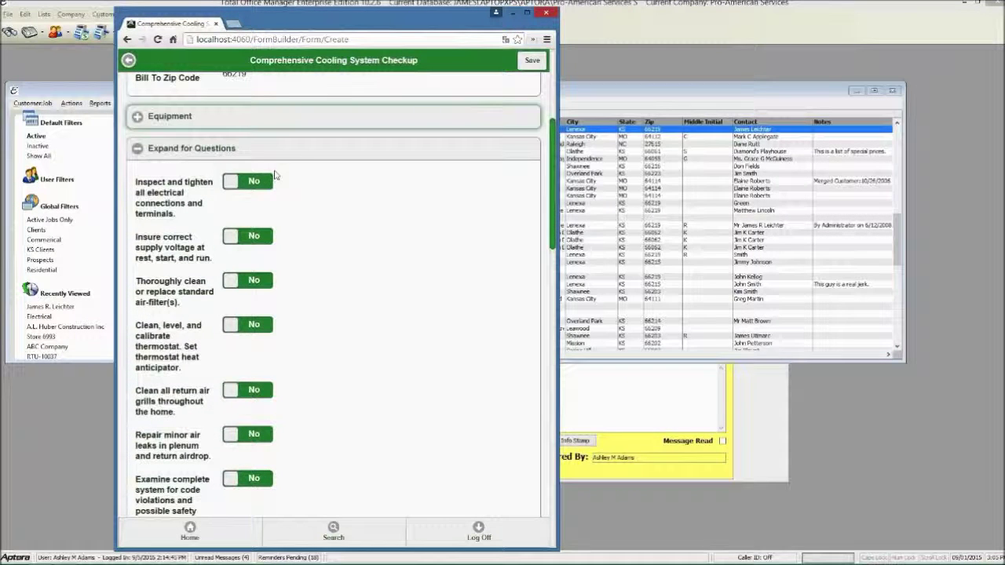
pyautogui.click(259, 183)
pyautogui.click(259, 237)
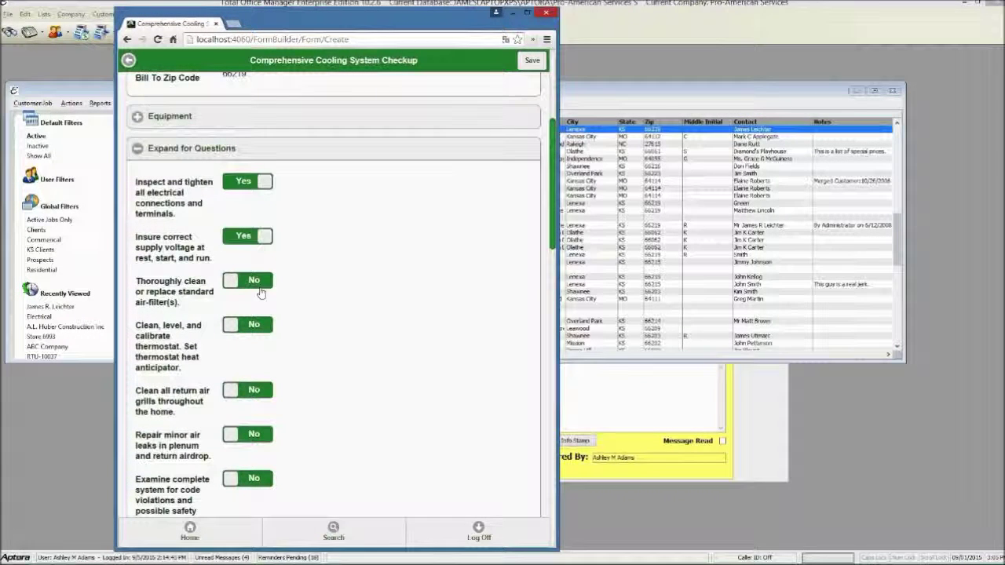
pyautogui.click(259, 283)
pyautogui.click(259, 325)
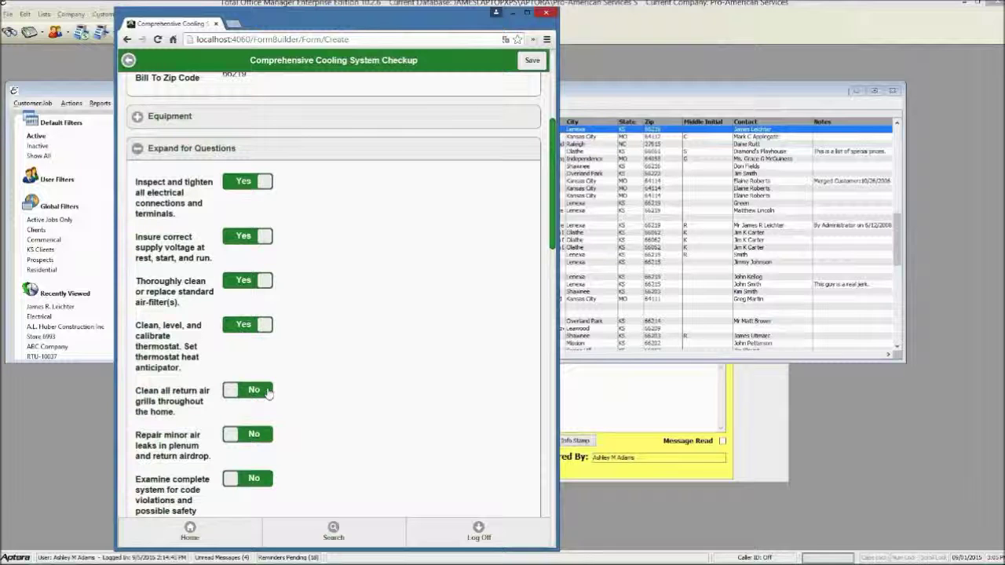
pyautogui.click(261, 390)
pyautogui.scroll(-2, 267, 393)
pyautogui.scroll(-1, 259, 280)
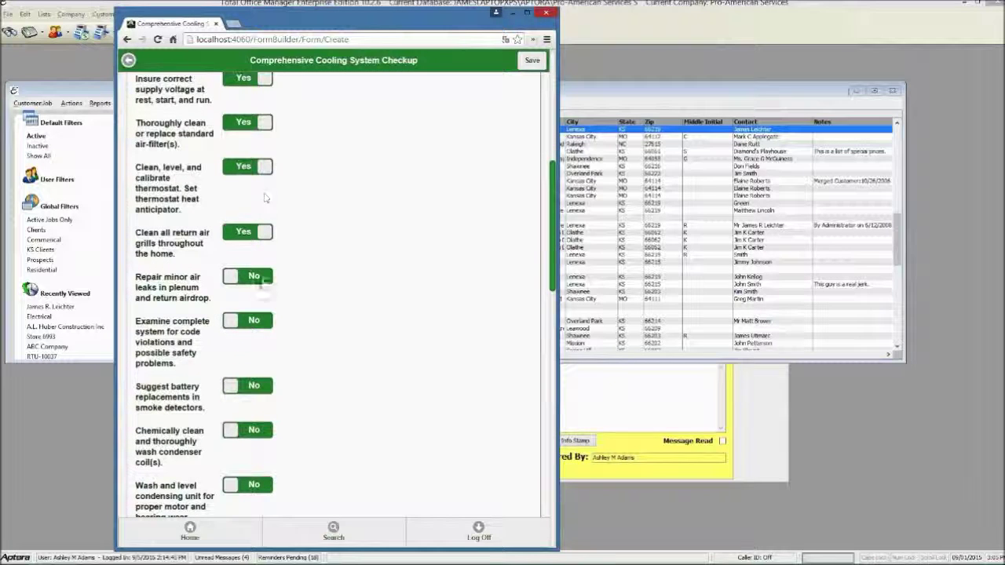
pyautogui.click(264, 283)
pyautogui.click(259, 320)
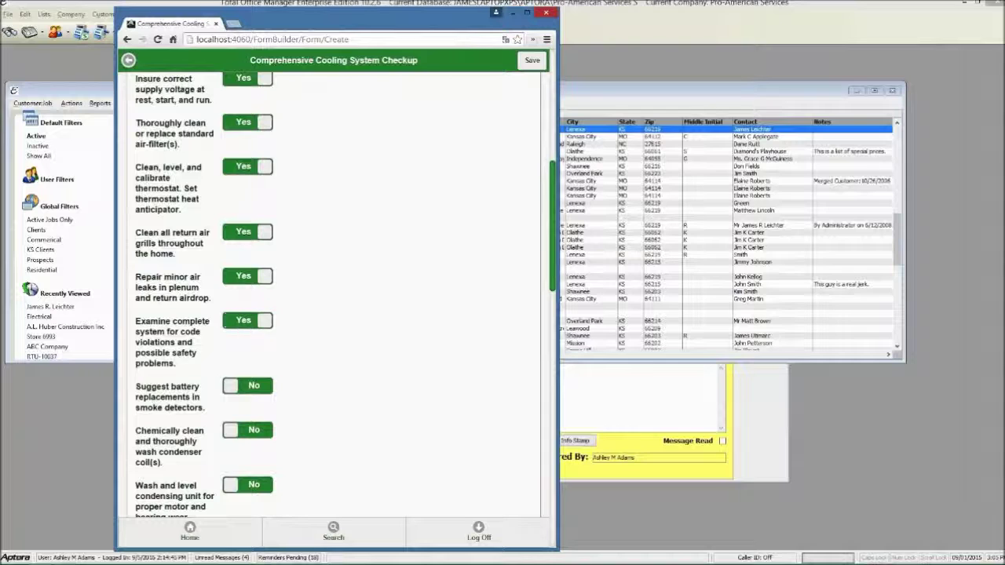
# Set smoke detector through Freon metering and air-conditioning capacity test tasks to Yes
pyautogui.scroll(-1, 259, 319)
pyautogui.scroll(-1, 259, 281)
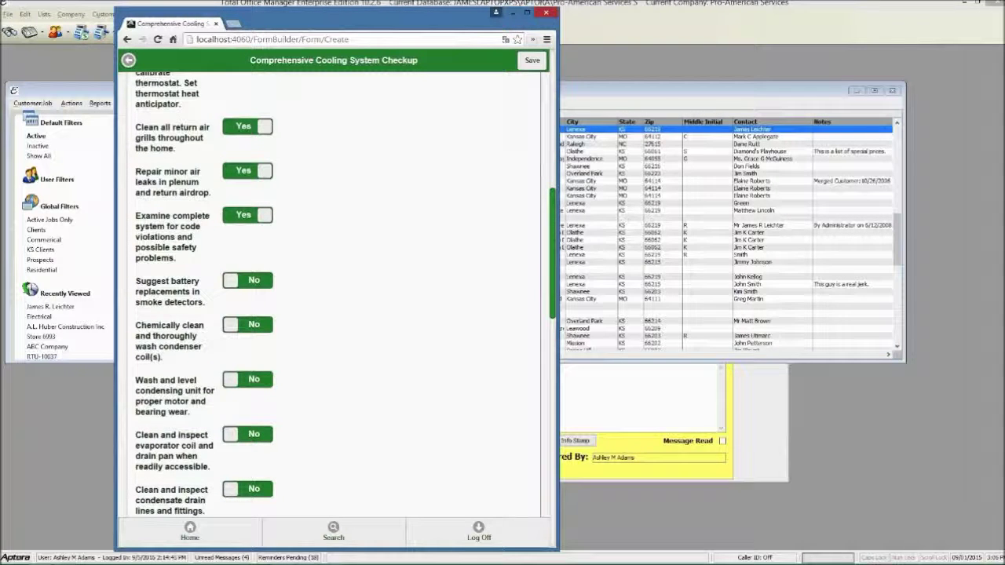
pyautogui.click(259, 280)
pyautogui.click(265, 327)
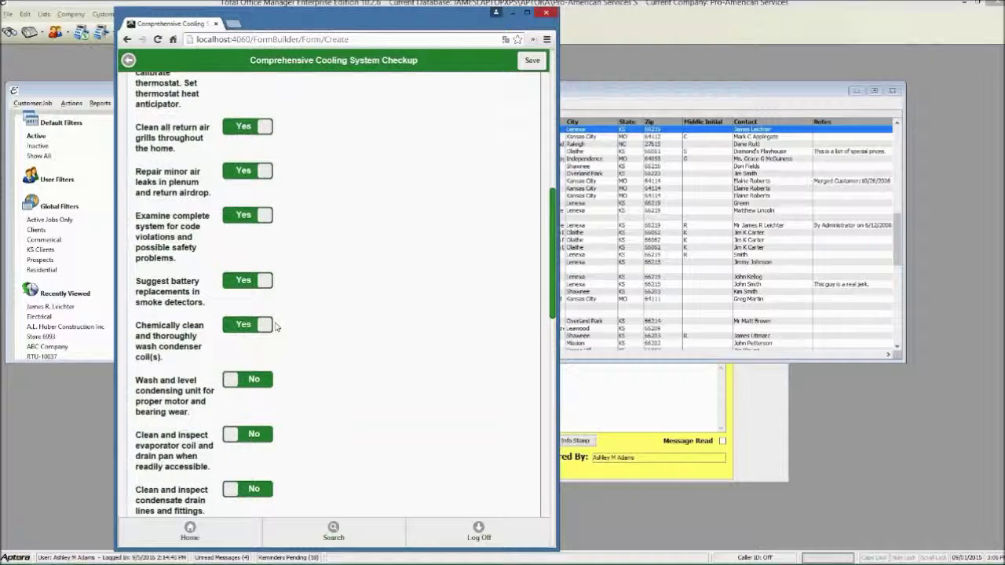
pyautogui.scroll(-4, 262, 298)
pyautogui.click(260, 282)
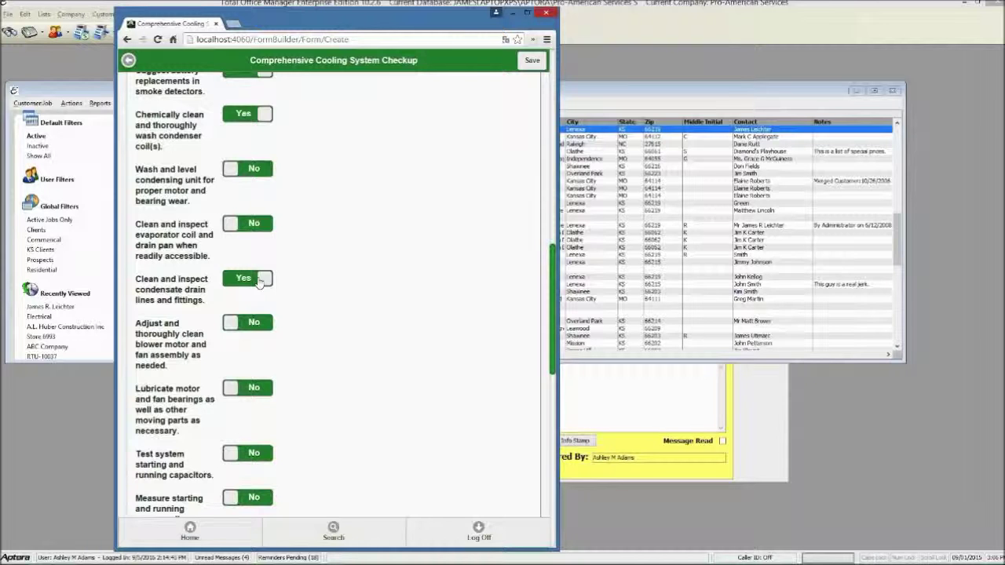
pyautogui.click(263, 323)
pyautogui.click(263, 388)
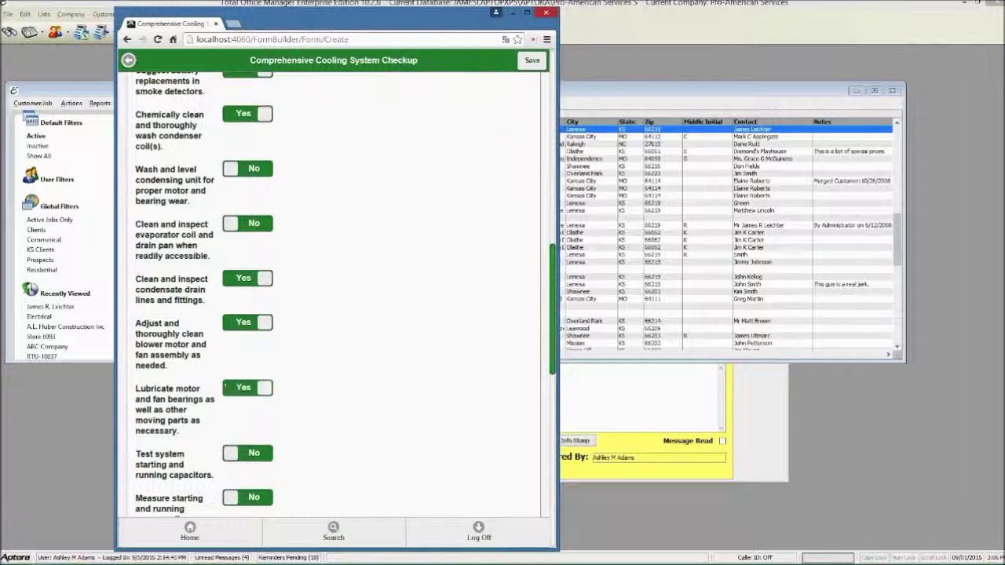
pyautogui.scroll(-3, 263, 388)
pyautogui.click(252, 296)
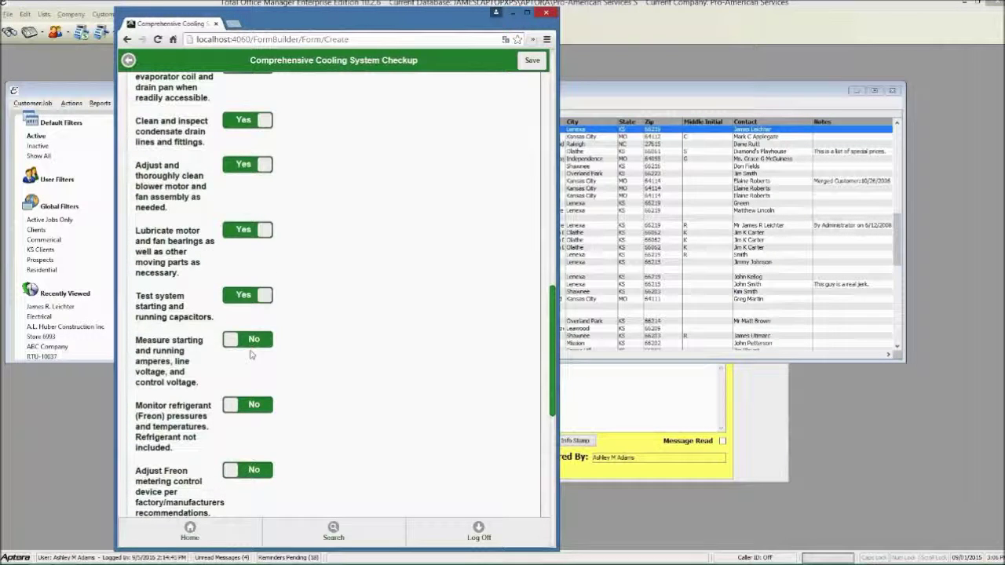
pyautogui.click(253, 341)
pyautogui.scroll(-3, 259, 345)
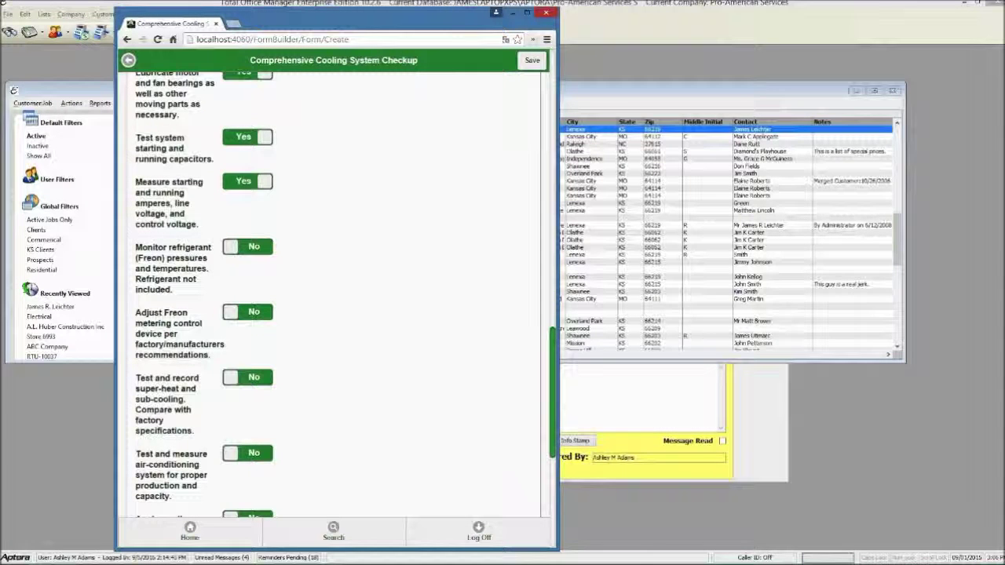
pyautogui.click(264, 250)
pyautogui.click(247, 312)
pyautogui.scroll(-4, 259, 298)
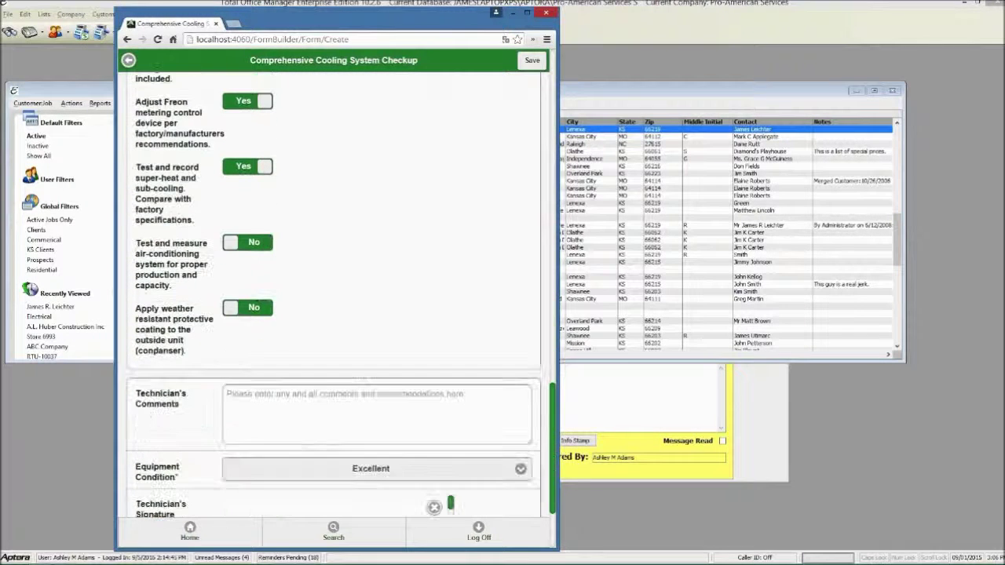
pyautogui.click(259, 239)
pyautogui.scroll(-2, 320, 252)
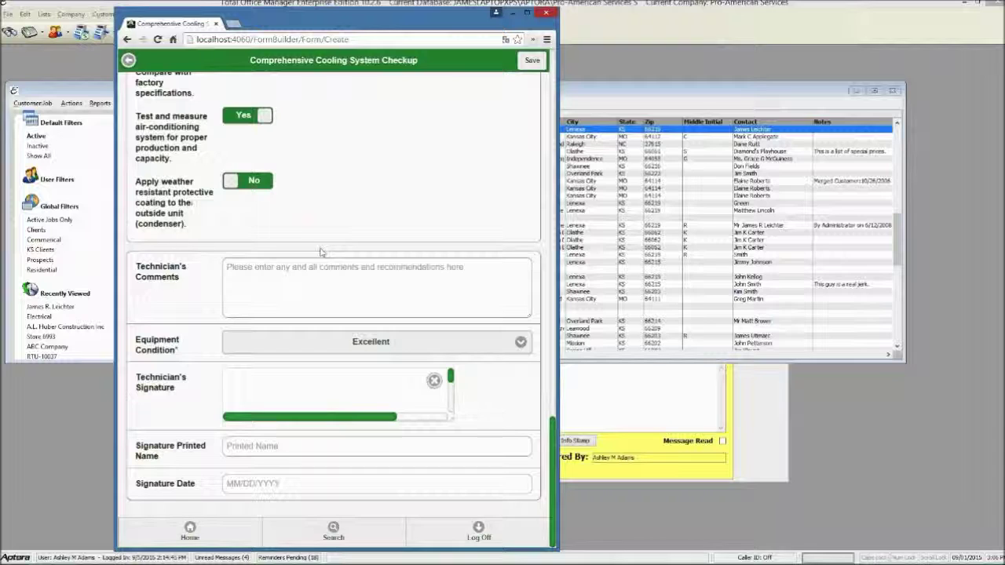
# Rate the equipment condition Good and draw the technician's signature
pyautogui.click(331, 344)
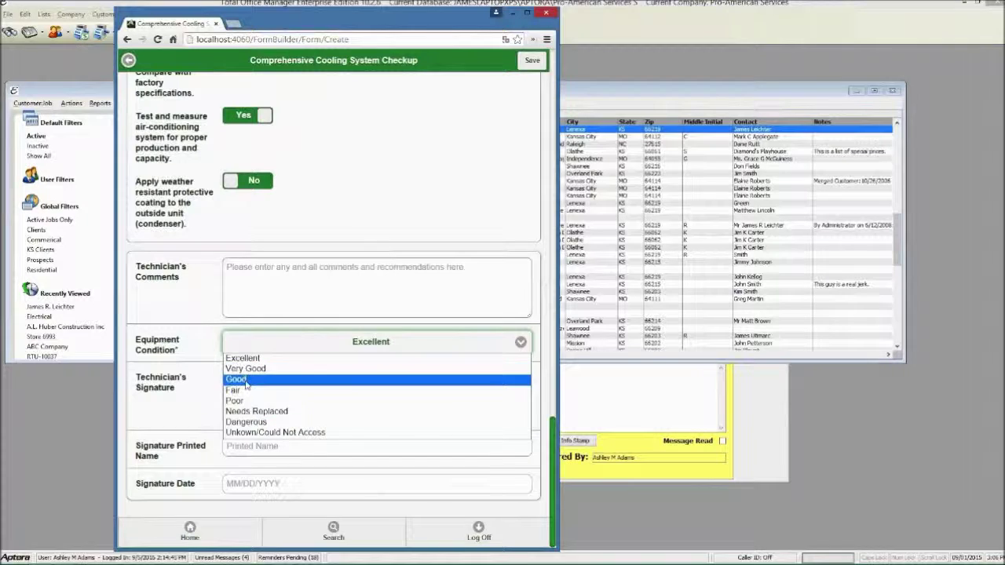
pyautogui.click(232, 378)
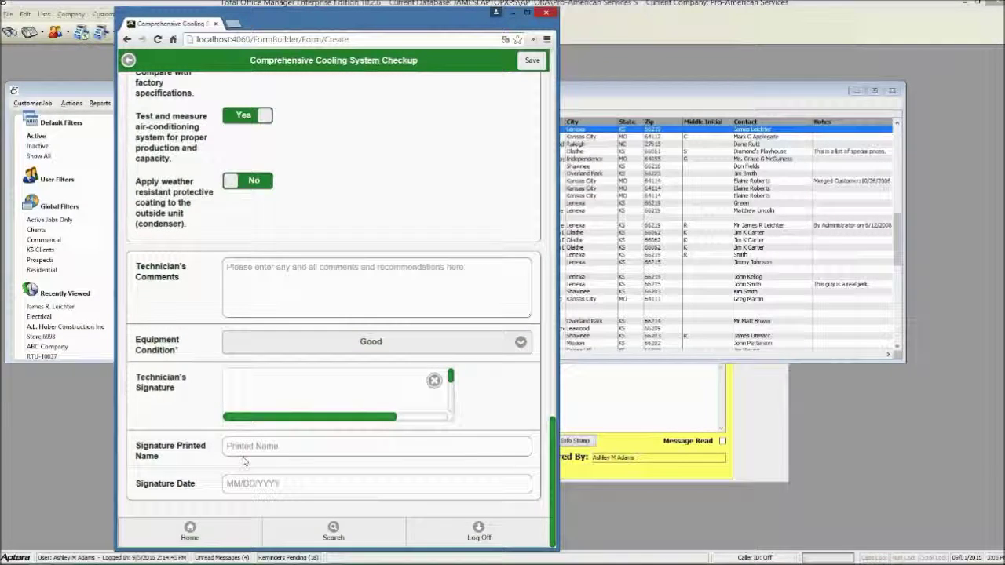
pyautogui.moveTo(230, 383)
pyautogui.mouseDown()
pyautogui.moveTo(239, 371)
pyautogui.moveTo(286, 392)
pyautogui.mouseUp()
pyautogui.moveTo(299, 391)
pyautogui.mouseDown()
pyautogui.moveTo(387, 397)
pyautogui.moveTo(338, 410)
pyautogui.moveTo(228, 388)
pyautogui.moveTo(376, 383)
pyautogui.mouseUp()
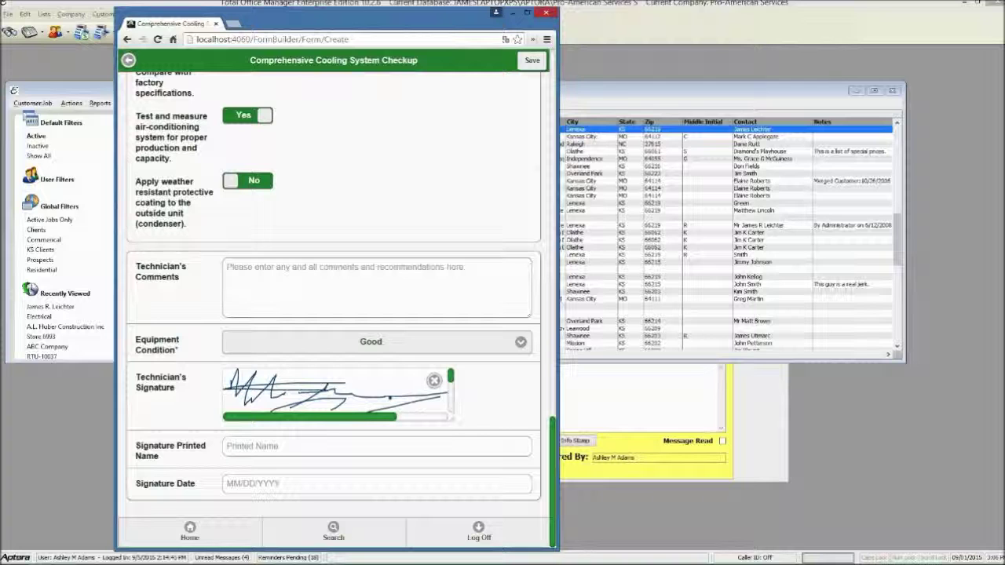
# Enter the technician's printed name and signature date 09/01/2015, then save the form
pyautogui.click(264, 450)
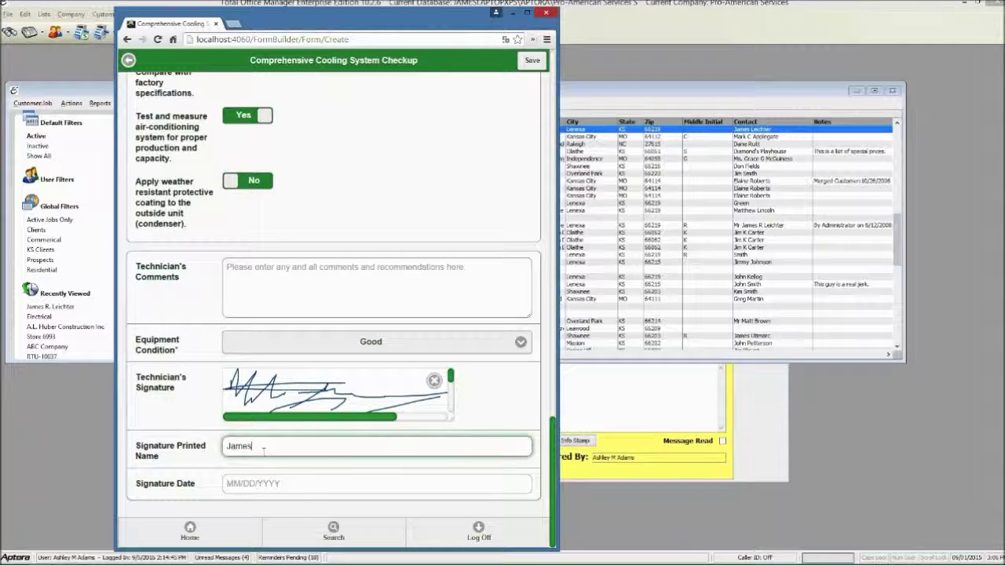
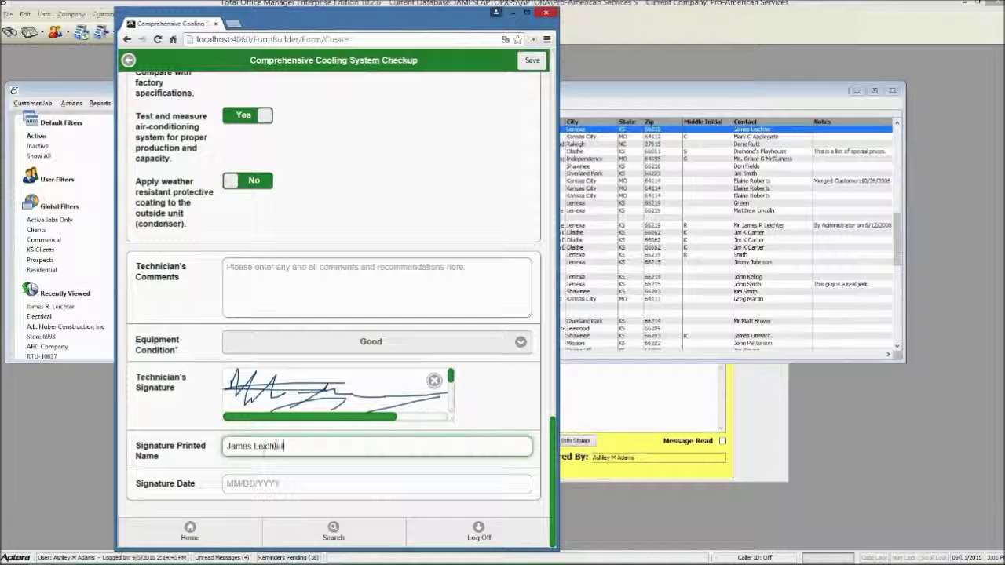
pyautogui.click(278, 484)
pyautogui.click(306, 351)
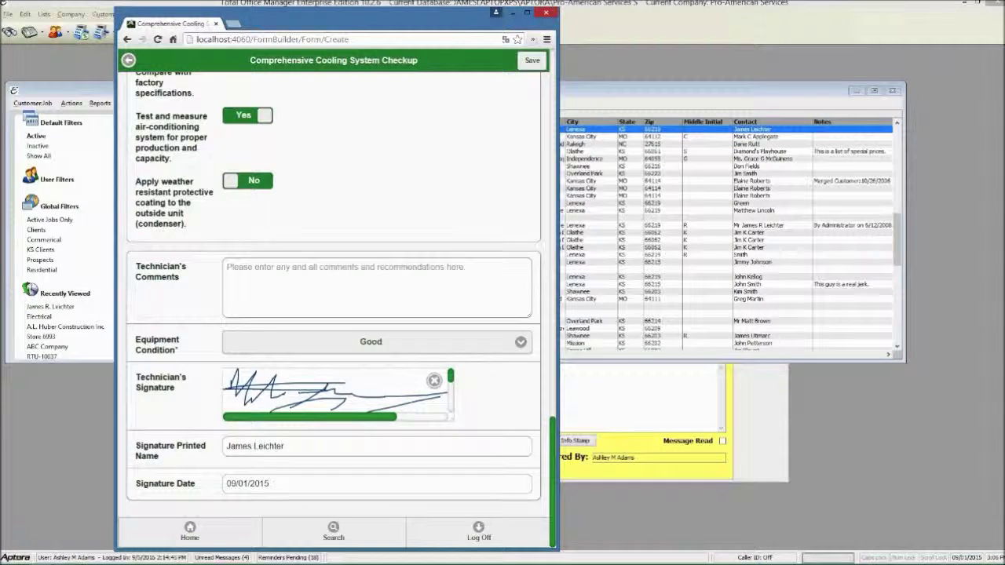
pyautogui.scroll(20, 334, 314)
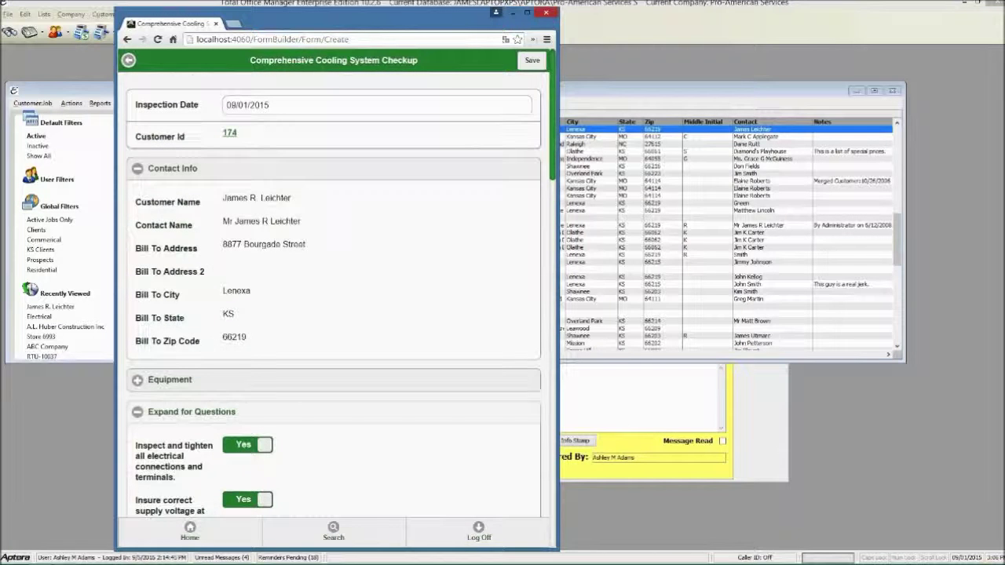
pyautogui.click(532, 60)
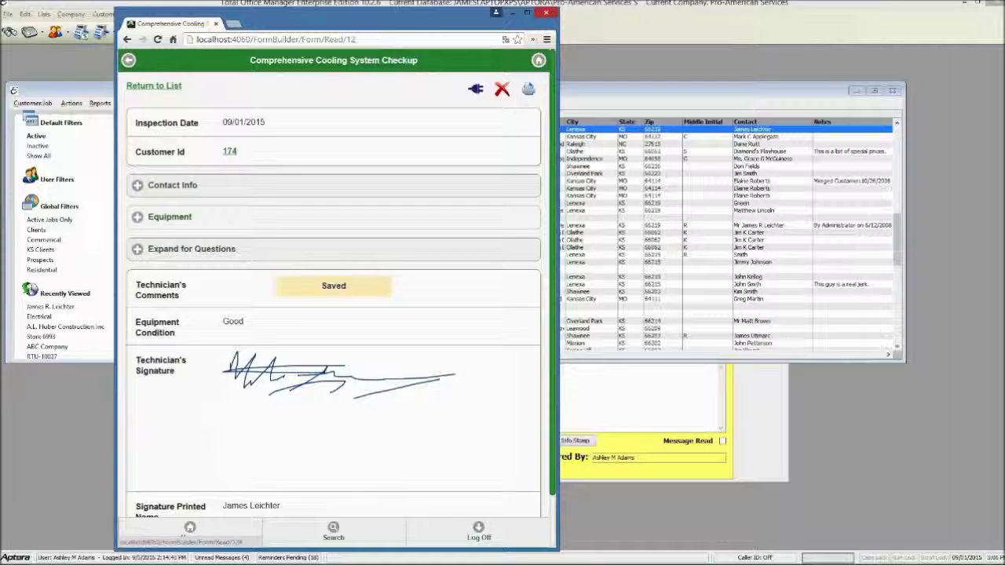
# Generate the report and review the downloaded 2015-09-01_ComprehensiveACSystemCheckup PDF
pyautogui.click(529, 91)
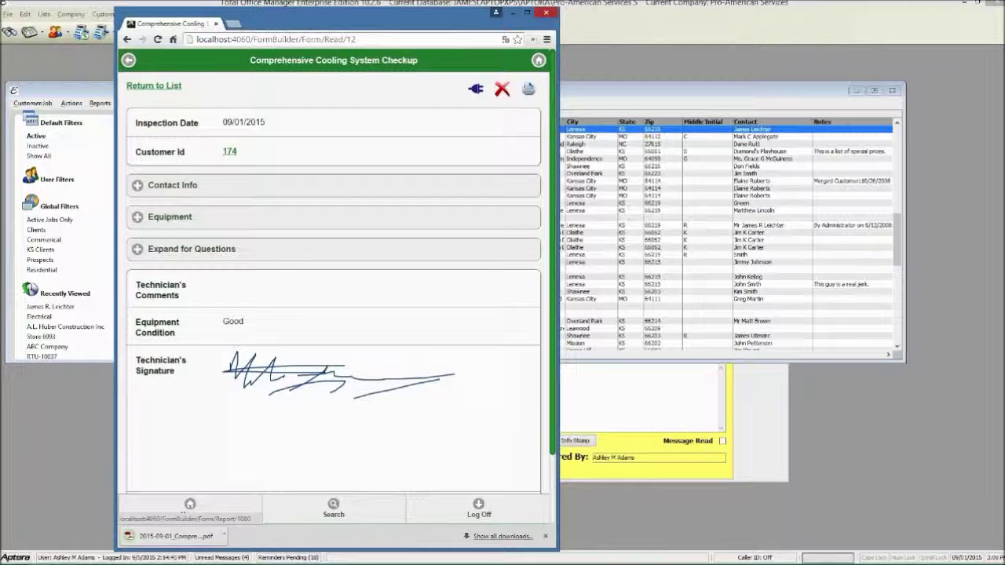
pyautogui.click(161, 538)
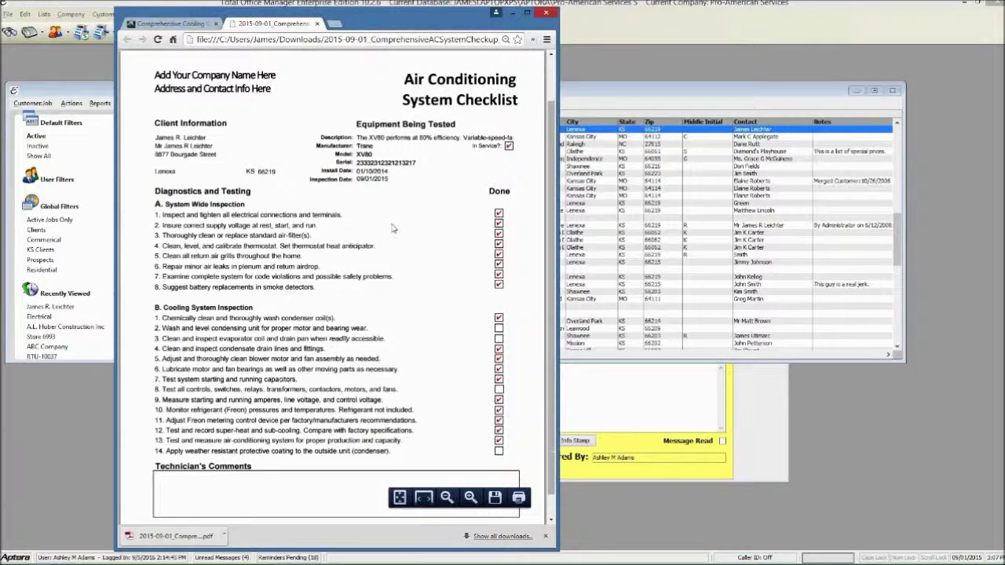
pyautogui.scroll(-1, 393, 229)
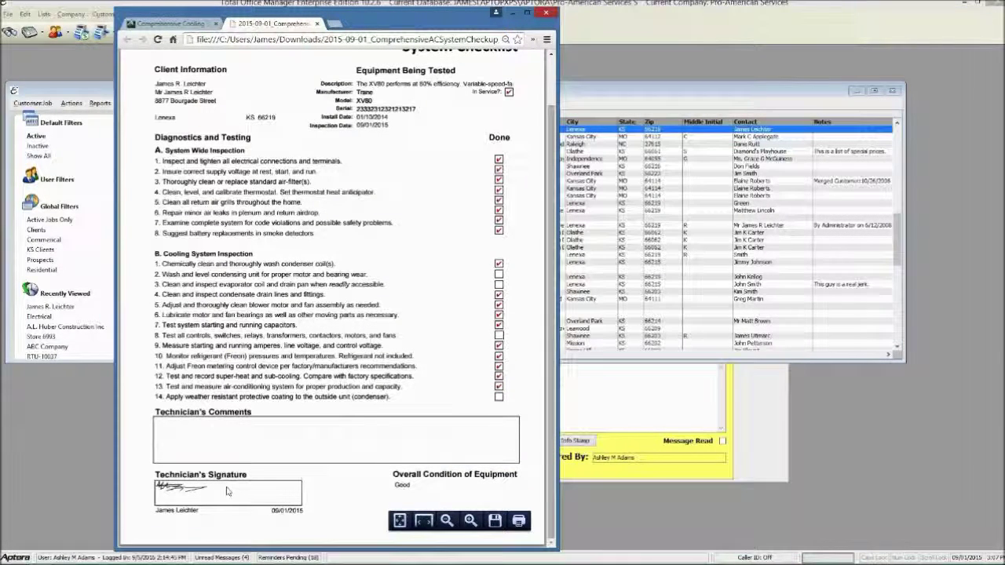
pyautogui.scroll(1, 224, 489)
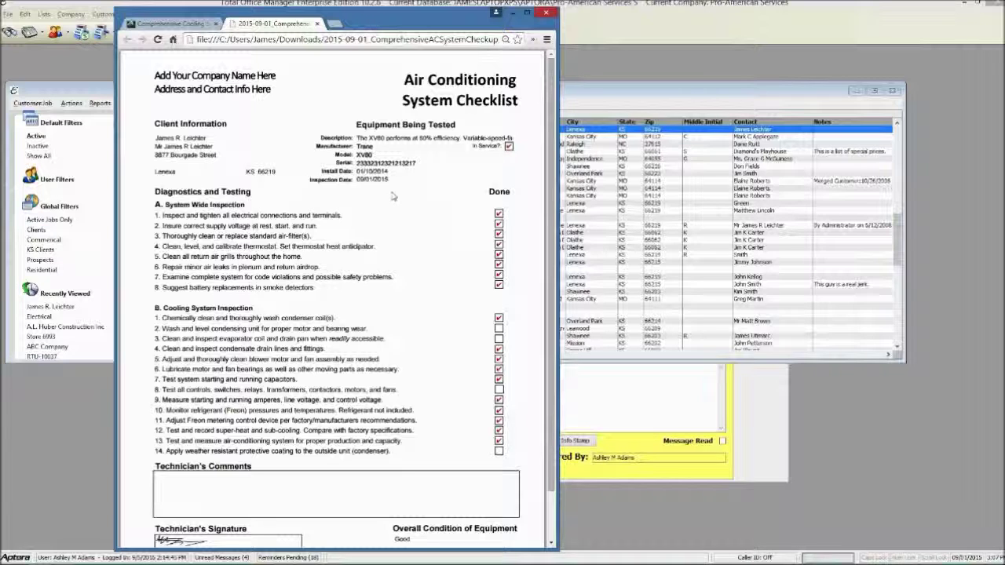
# Close the PDF and go to the Customer:Jobs list under More > Lists
pyautogui.click(317, 24)
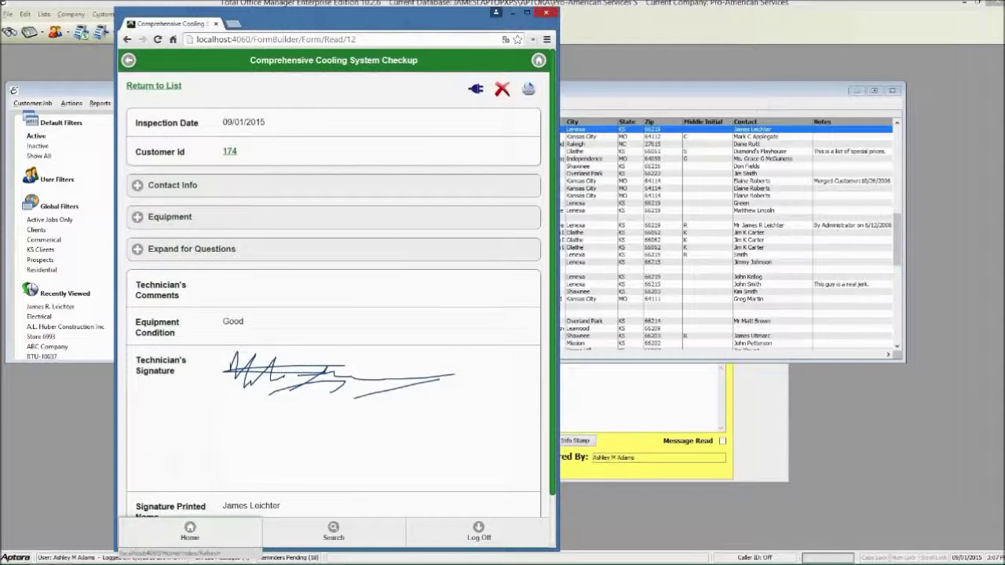
pyautogui.click(190, 531)
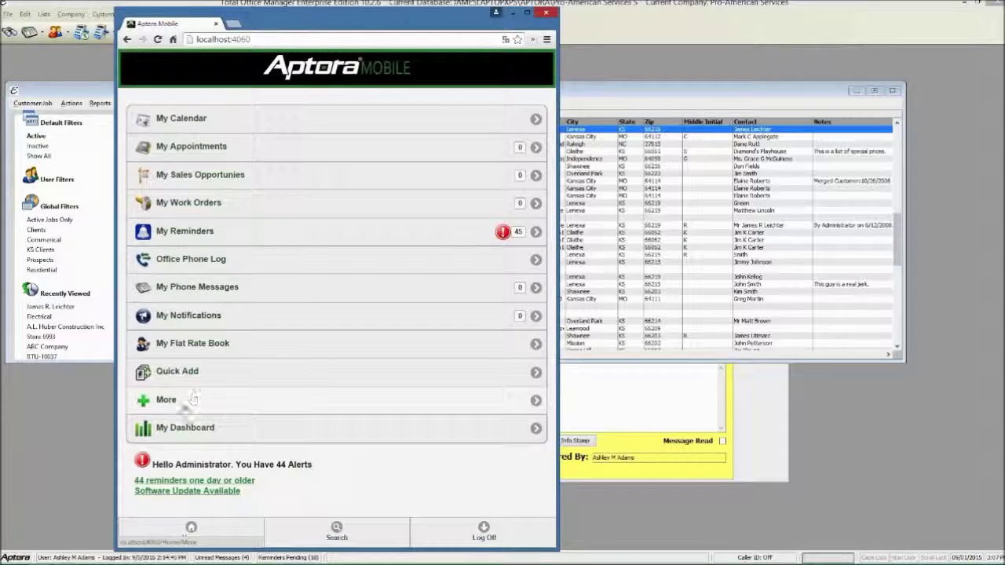
pyautogui.click(183, 401)
pyautogui.click(181, 187)
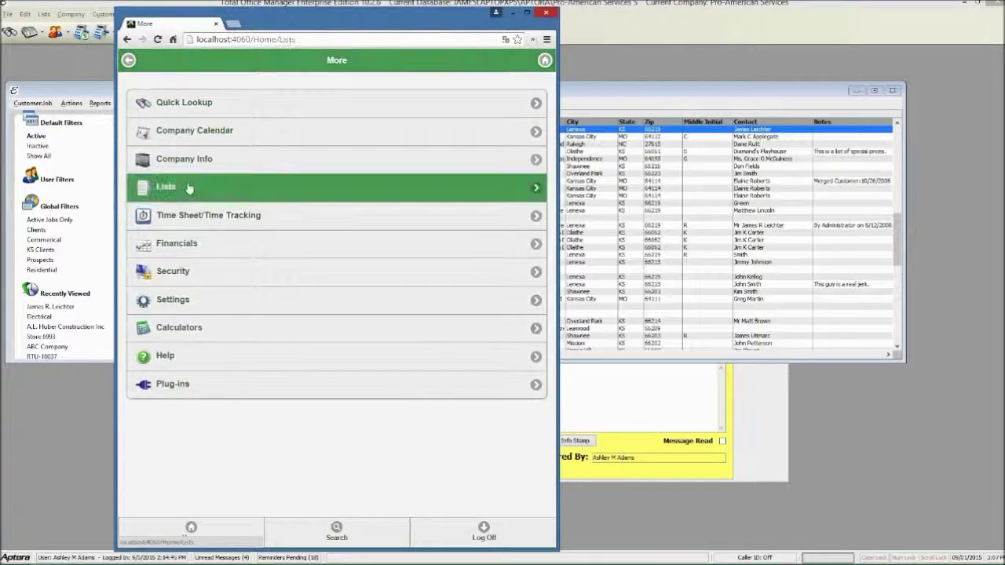
pyautogui.click(181, 102)
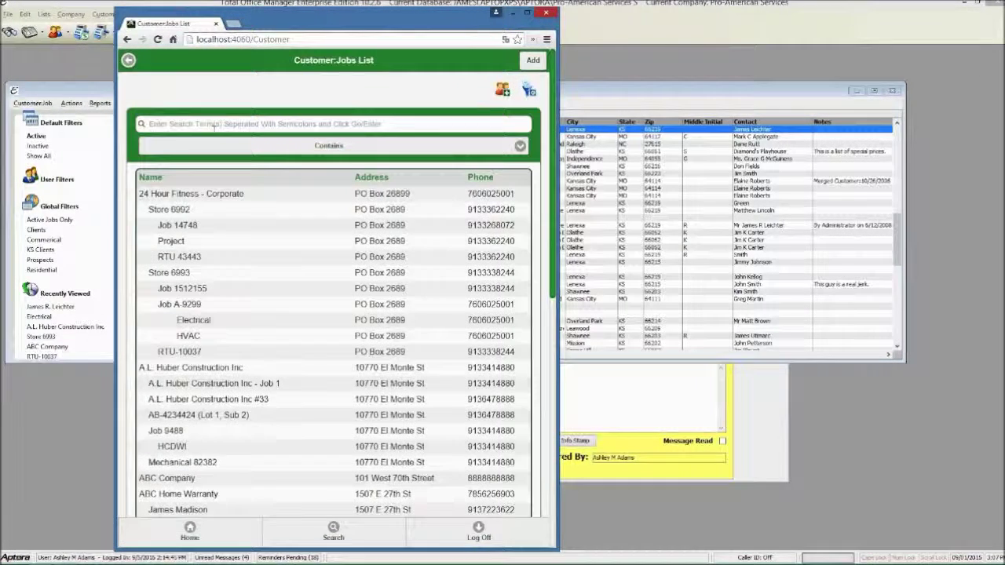
# Search for the customer by name and open their linked 2015-09-01 checkup document record
pyautogui.click(213, 124)
pyautogui.write('jaMES')
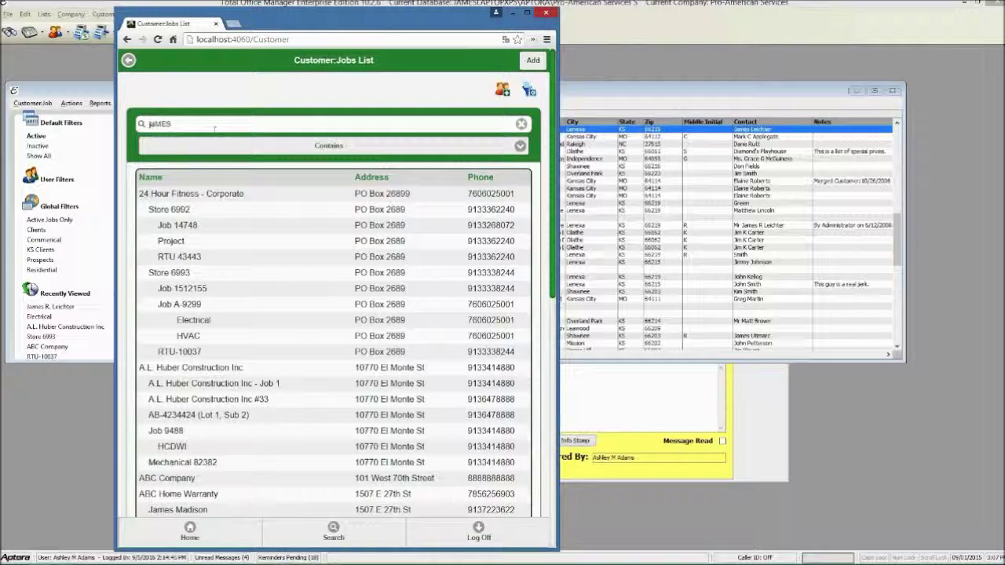
pyautogui.click(176, 210)
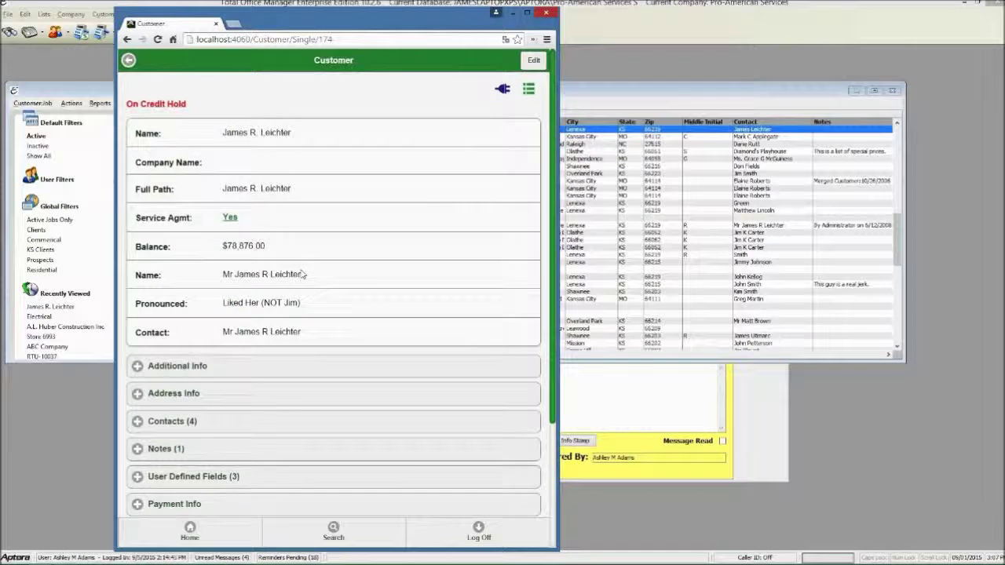
pyautogui.scroll(-2, 303, 274)
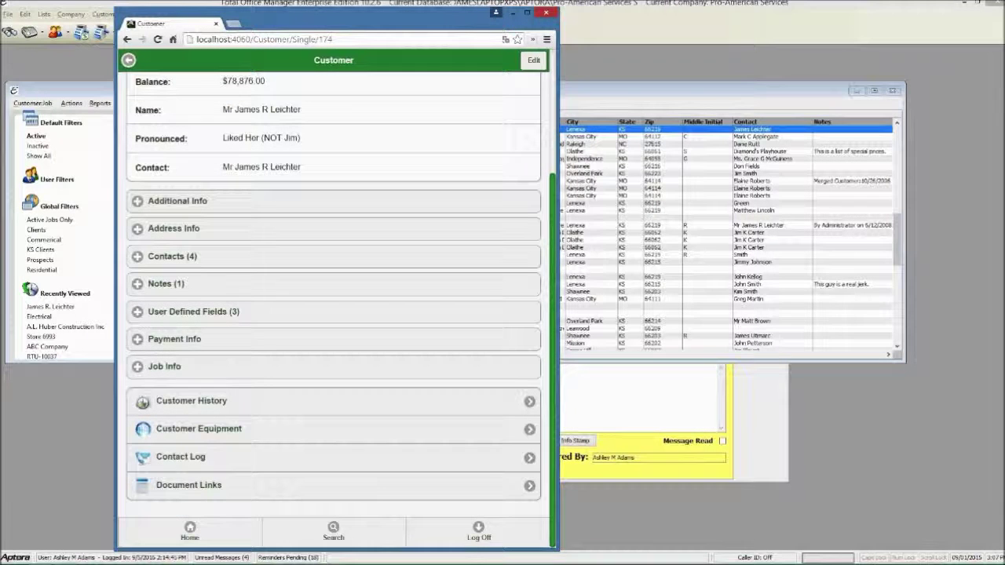
pyautogui.click(207, 484)
pyautogui.scroll(-5, 339, 393)
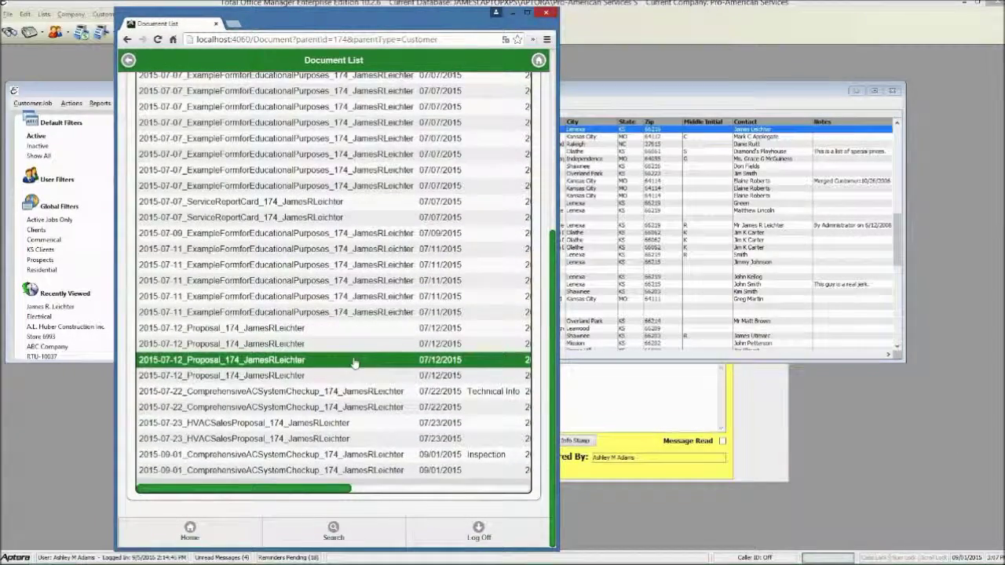
pyautogui.click(353, 424)
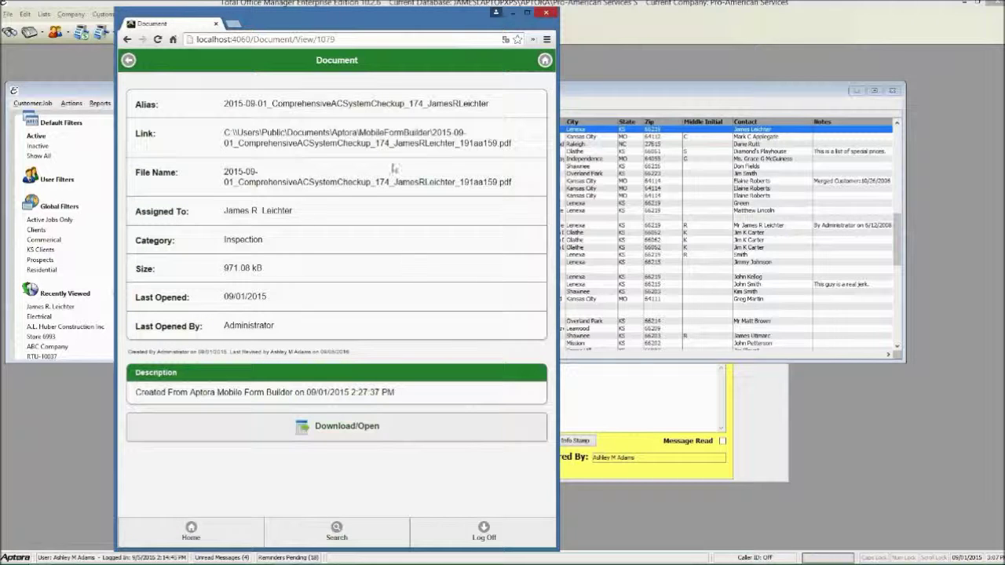
# Open the stored checkup PDF, then return to Total Office Manager's Customer:Job List
pyautogui.click(345, 427)
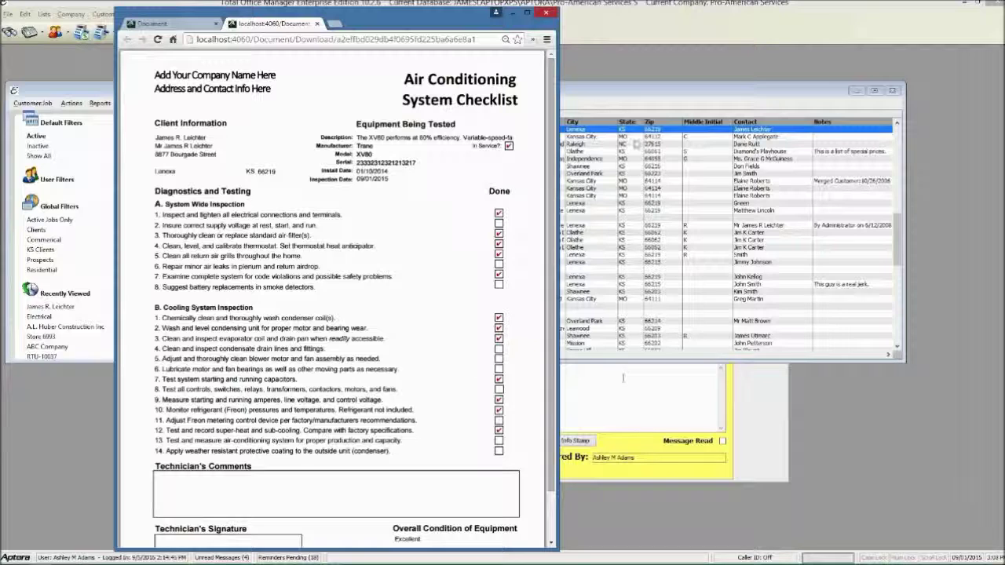
pyautogui.click(618, 94)
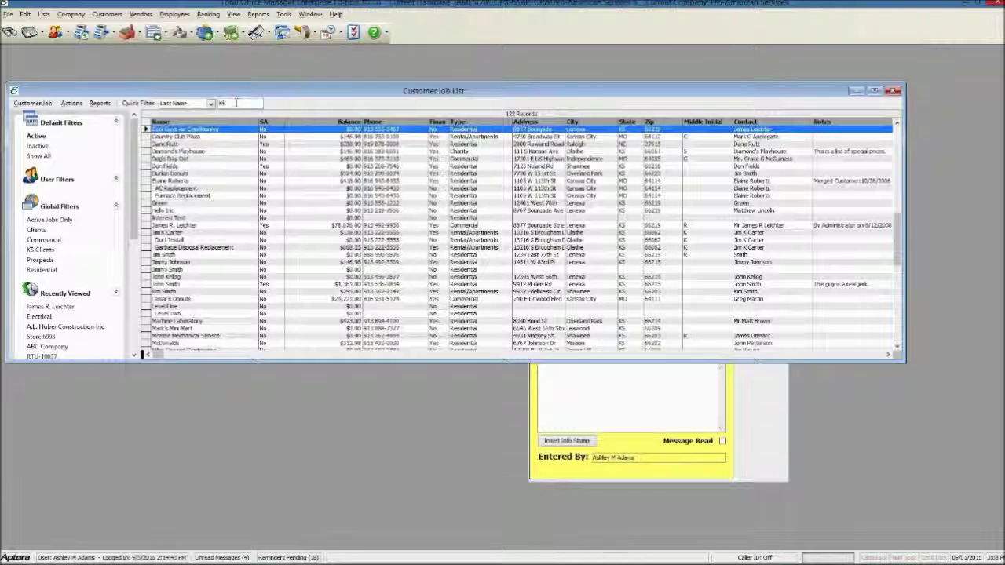
# Apply the last-name Quick Filter, narrowing 122 Customer:Job records to 3
pyautogui.press('Return')
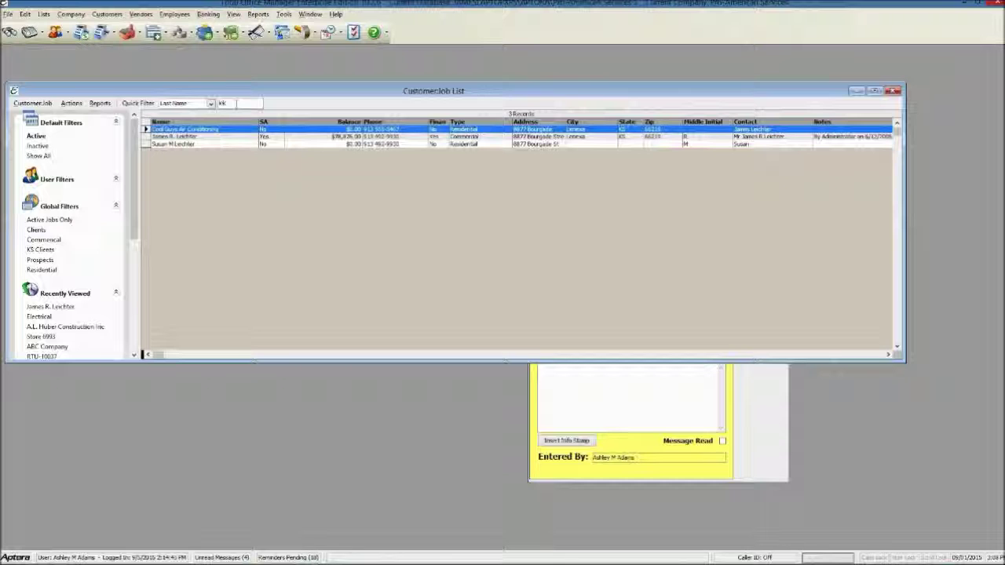
# Open the customer's record, dismissing the credit-limit, past-due, notes and credit-hold popups
pyautogui.doubleClick(180, 136)
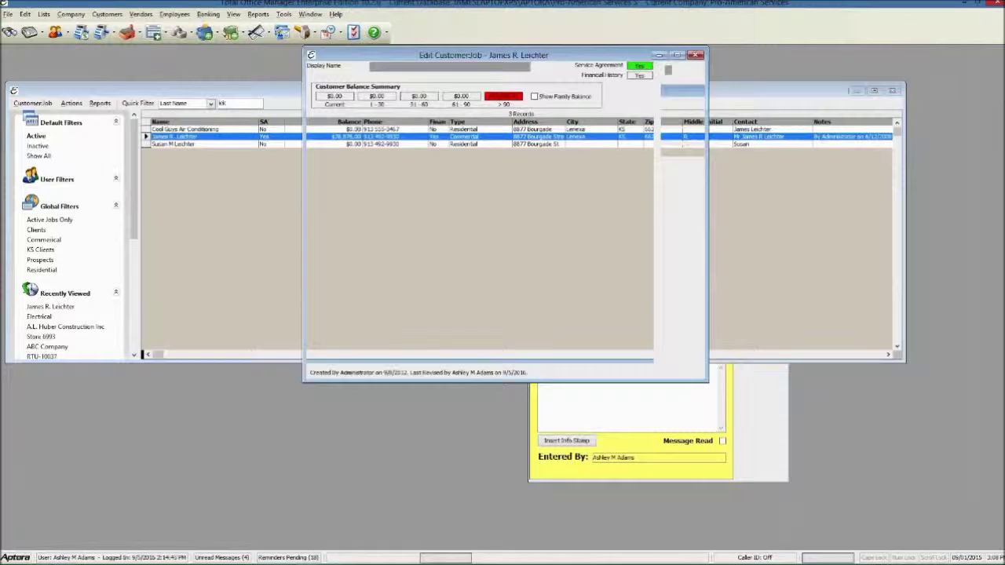
pyautogui.click(597, 334)
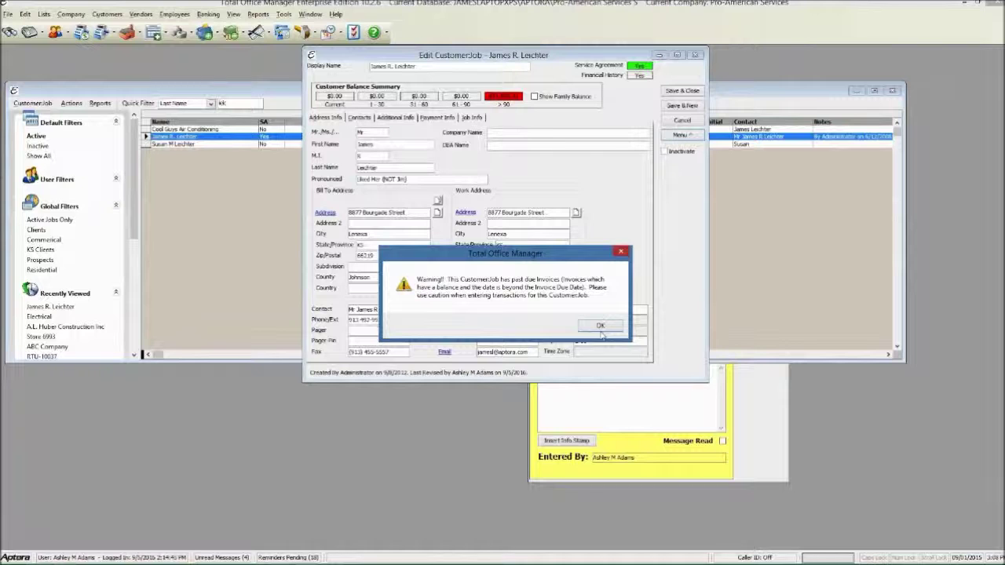
pyautogui.click(600, 326)
pyautogui.click(619, 169)
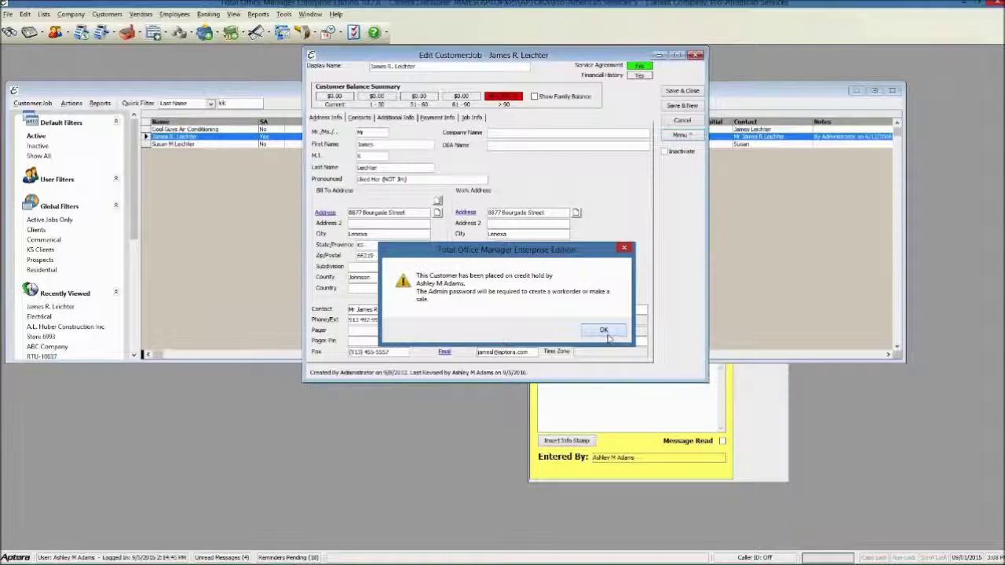
pyautogui.click(604, 330)
# Show the customer's Document Links list of 39 linked documents
pyautogui.moveTo(535, 59); pyautogui.dragTo(319, 88)
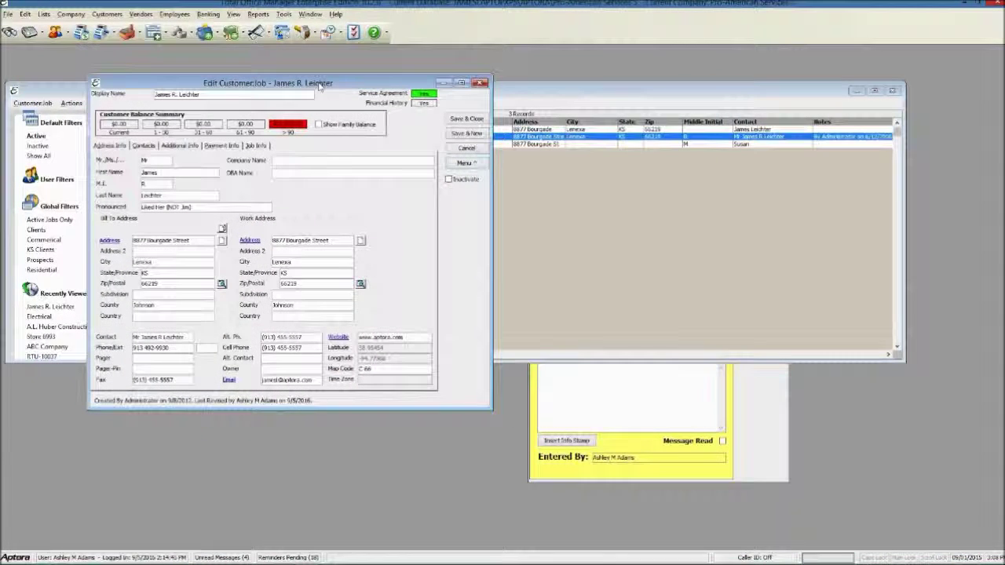
pyautogui.click(465, 163)
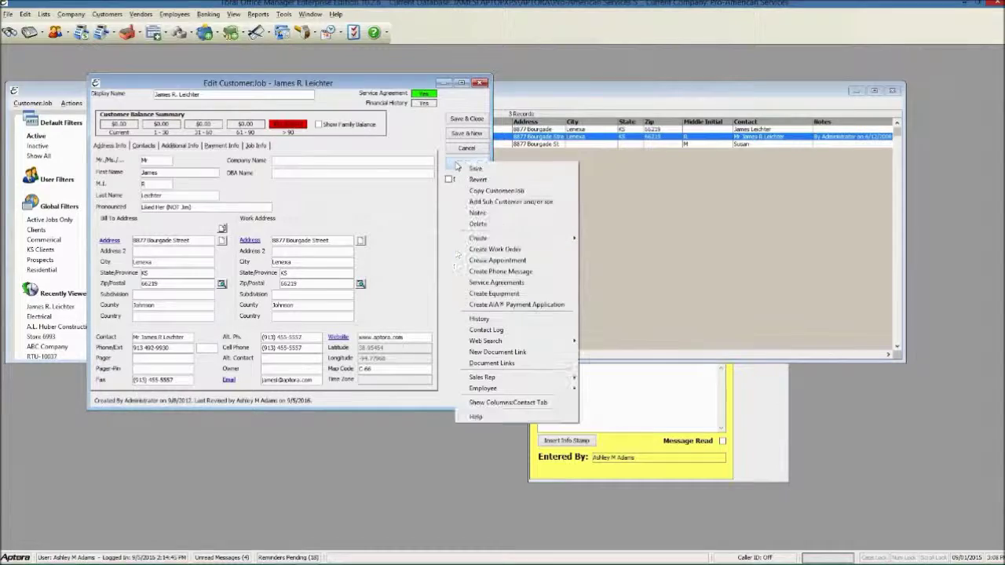
pyautogui.click(491, 352)
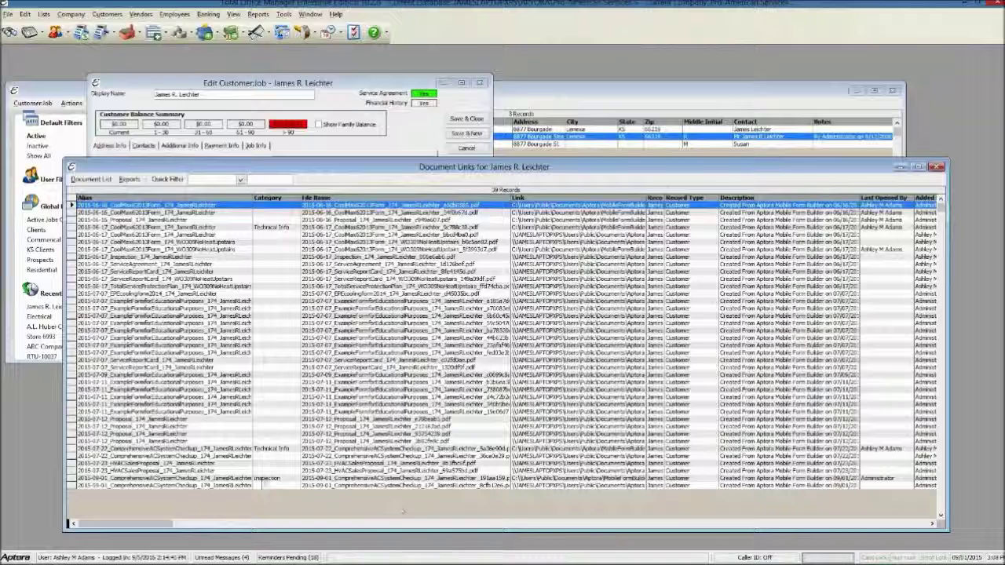
# Open the 2015-09-01 ComprehensiveACSystemCheckup PDF in Adobe Reader, scroll through the checklist, then minimize it
pyautogui.doubleClick(267, 479)
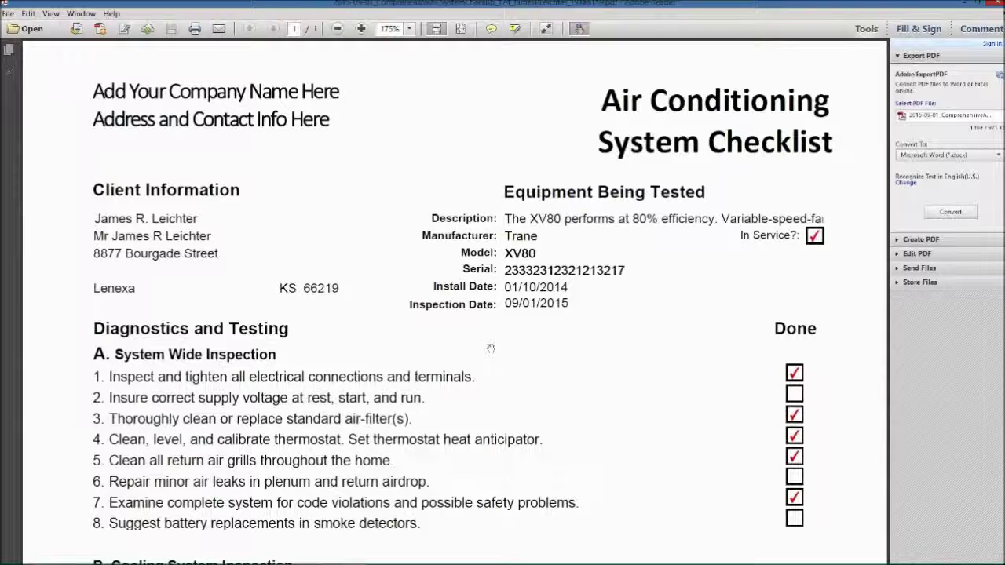
pyautogui.scroll(-1, 491, 348)
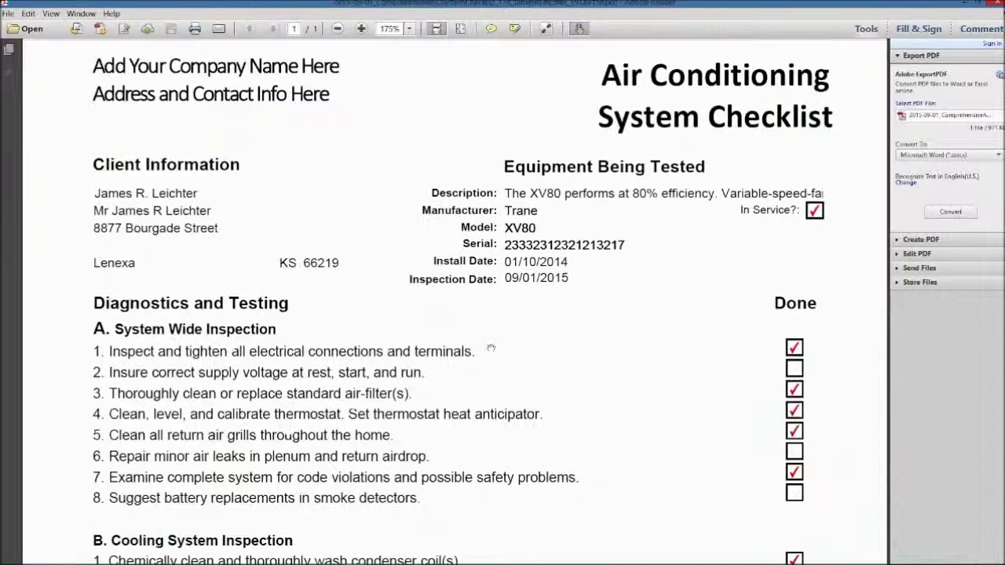
pyautogui.scroll(-4, 490, 349)
pyautogui.scroll(-3, 491, 348)
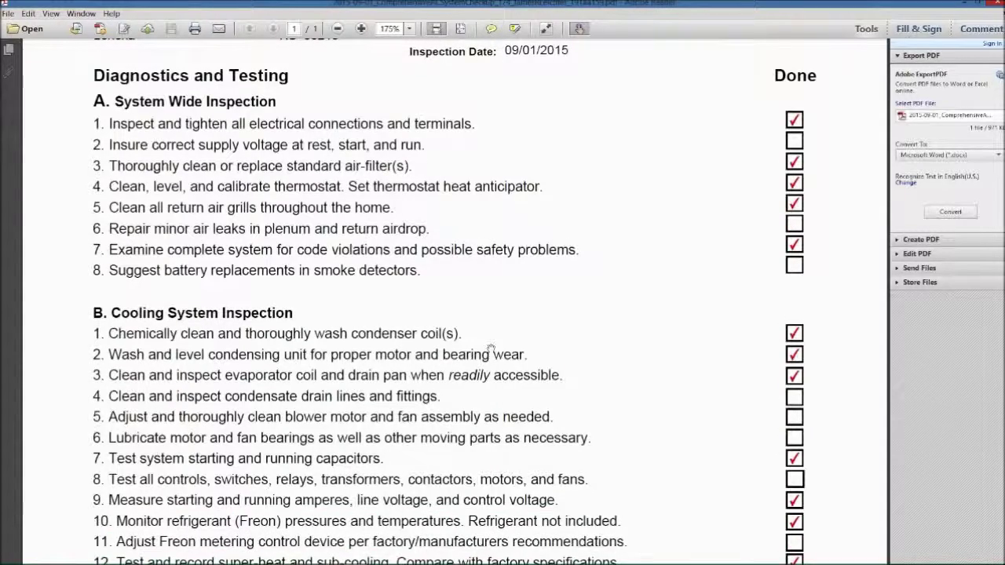
pyautogui.scroll(-1, 491, 348)
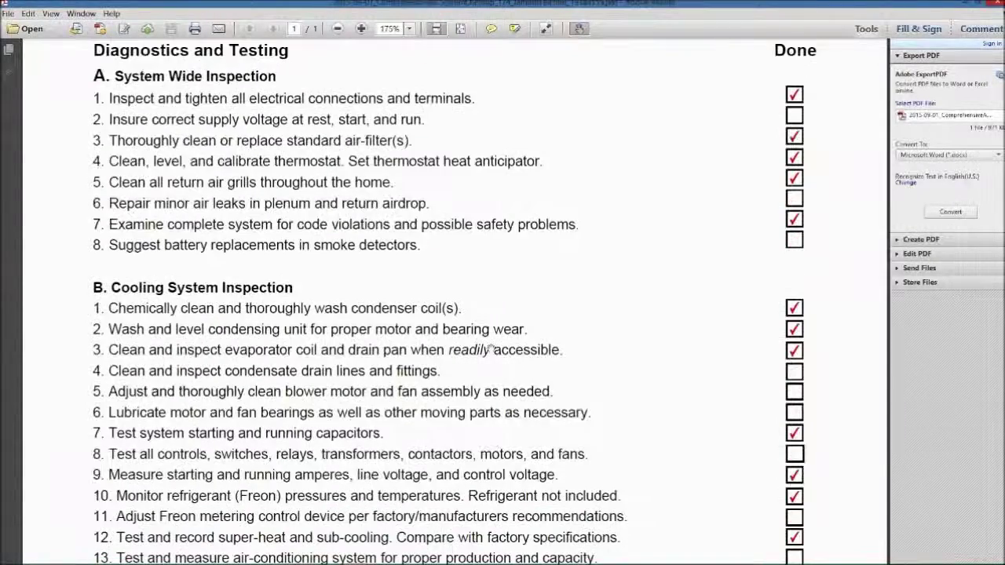
pyautogui.scroll(-10, 491, 348)
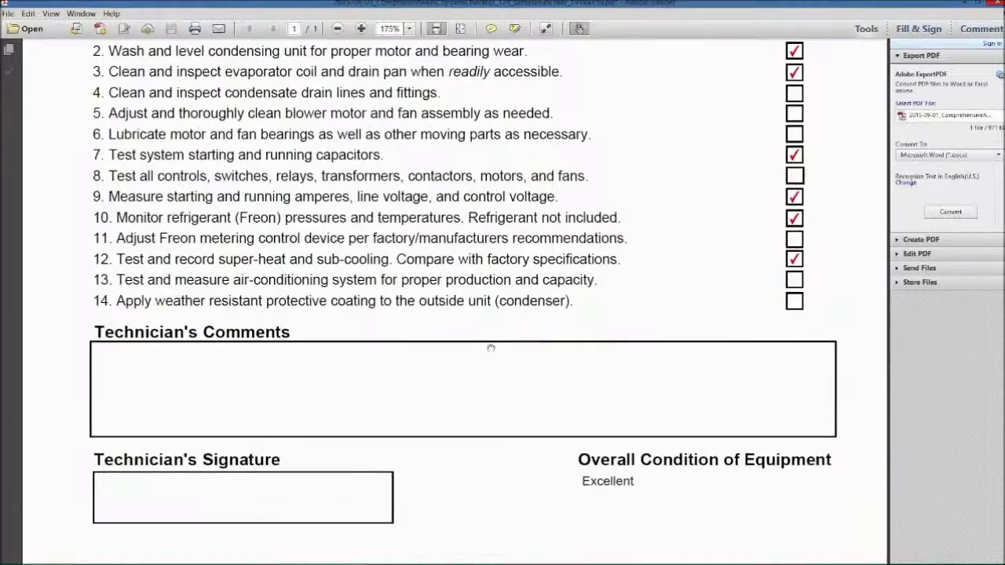
pyautogui.scroll(9, 491, 347)
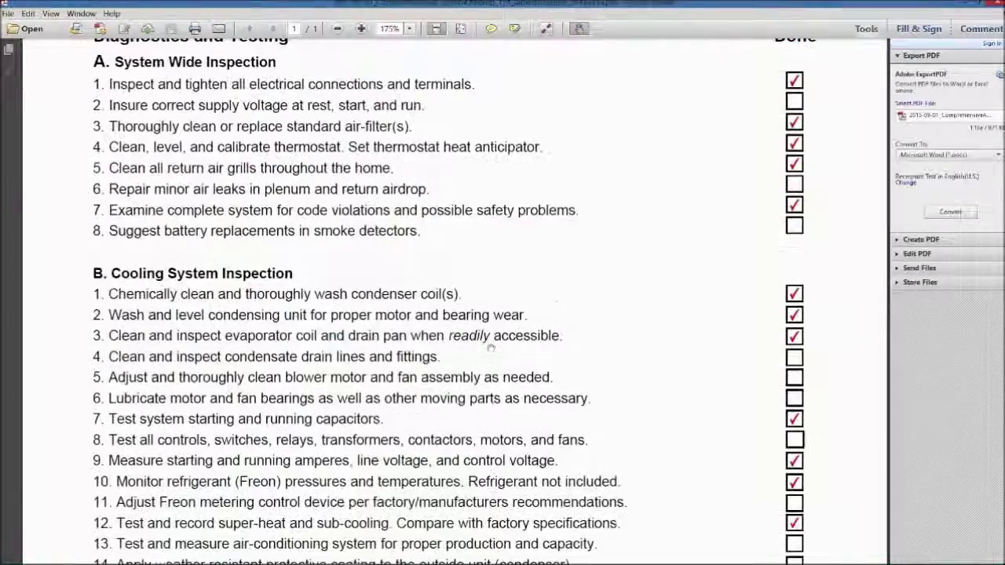
pyautogui.scroll(5, 491, 348)
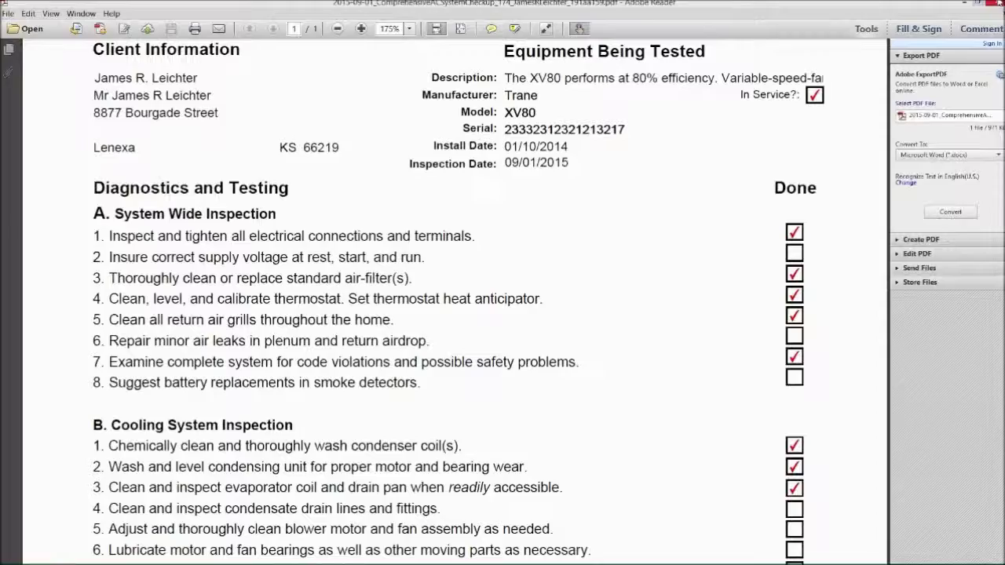
pyautogui.click(967, 3)
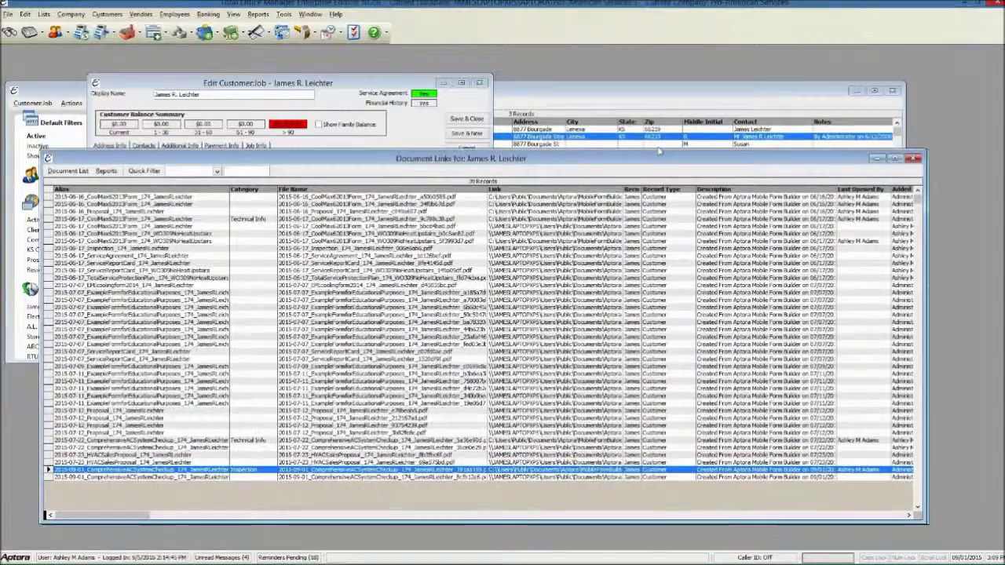
# Close the Document Links window and open the Asset Manager from the Company menu
pyautogui.moveTo(756, 171); pyautogui.dragTo(653, 148)
pyautogui.click(833, 143)
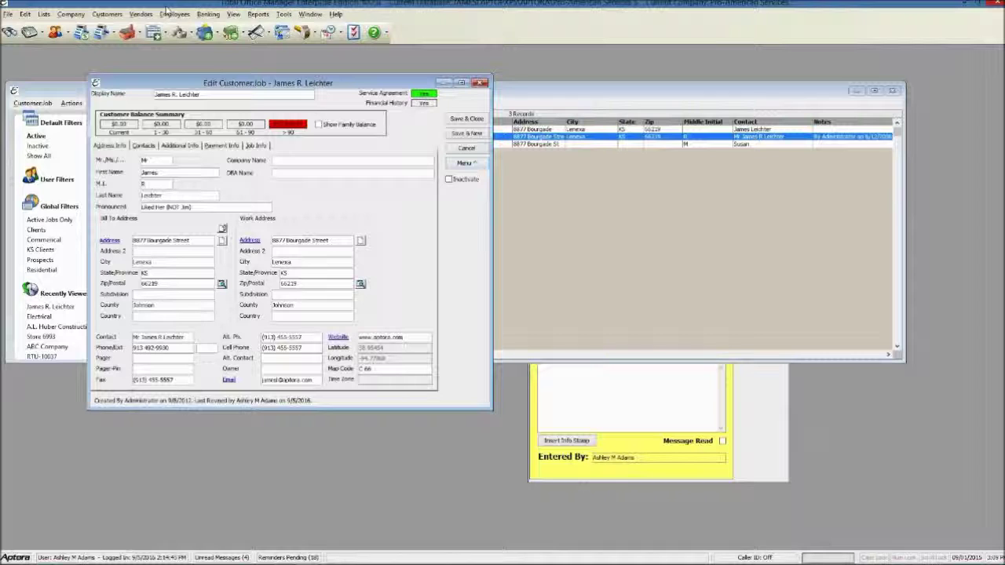
pyautogui.click(65, 15)
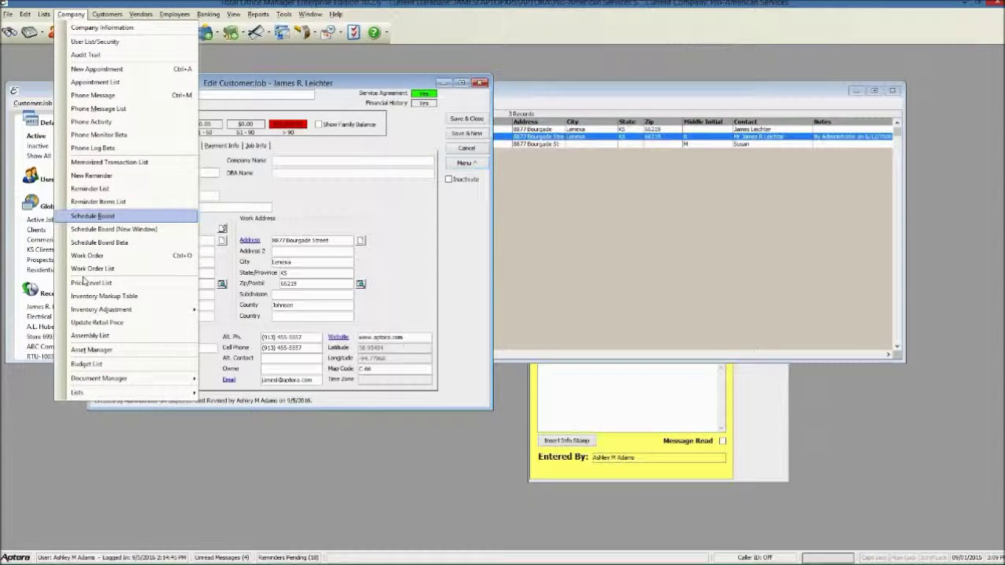
pyautogui.click(92, 350)
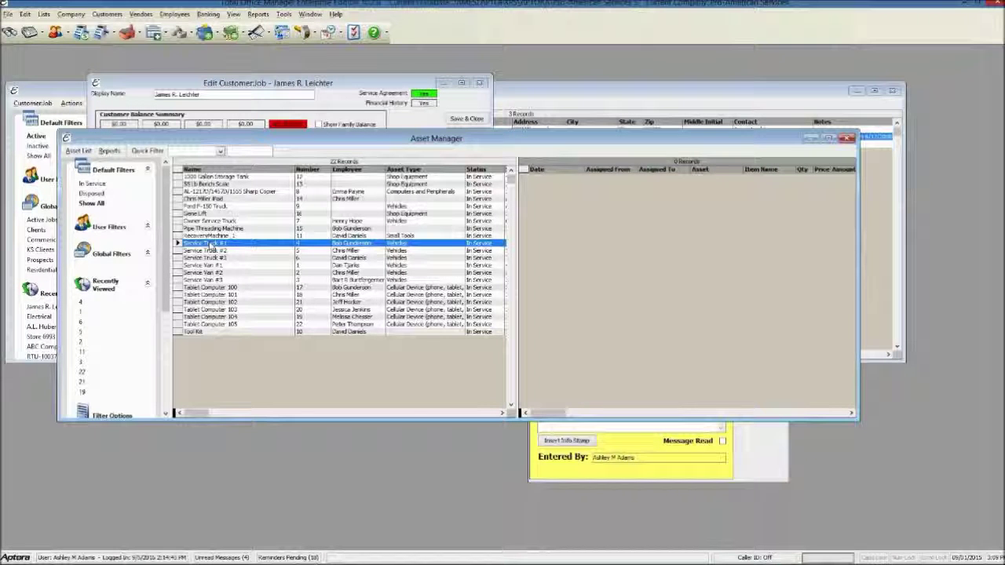
# Open the Service Truck #1 asset record and dismiss its notes popup
pyautogui.doubleClick(210, 246)
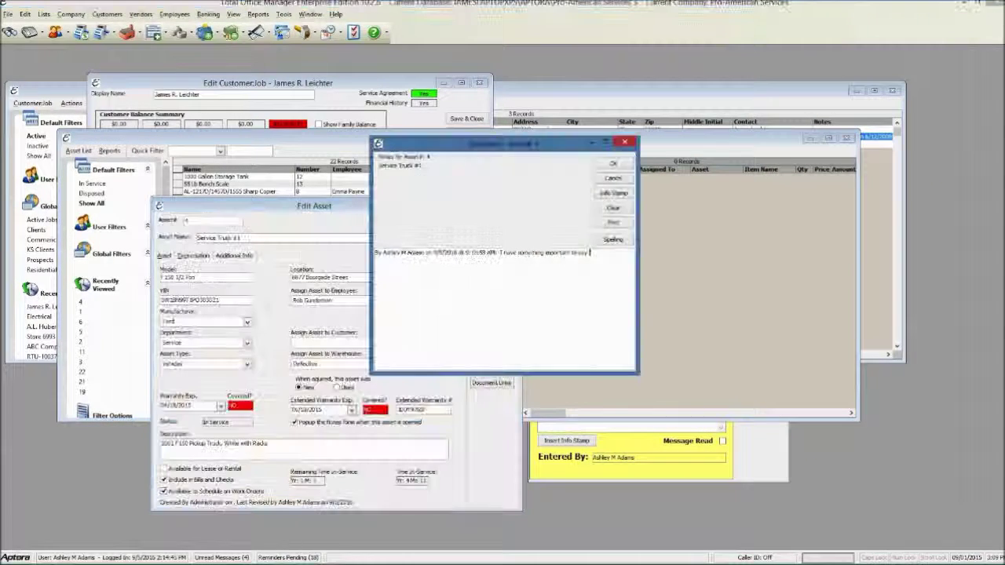
pyautogui.click(614, 163)
pyautogui.moveTo(400, 210); pyautogui.dragTo(348, 119)
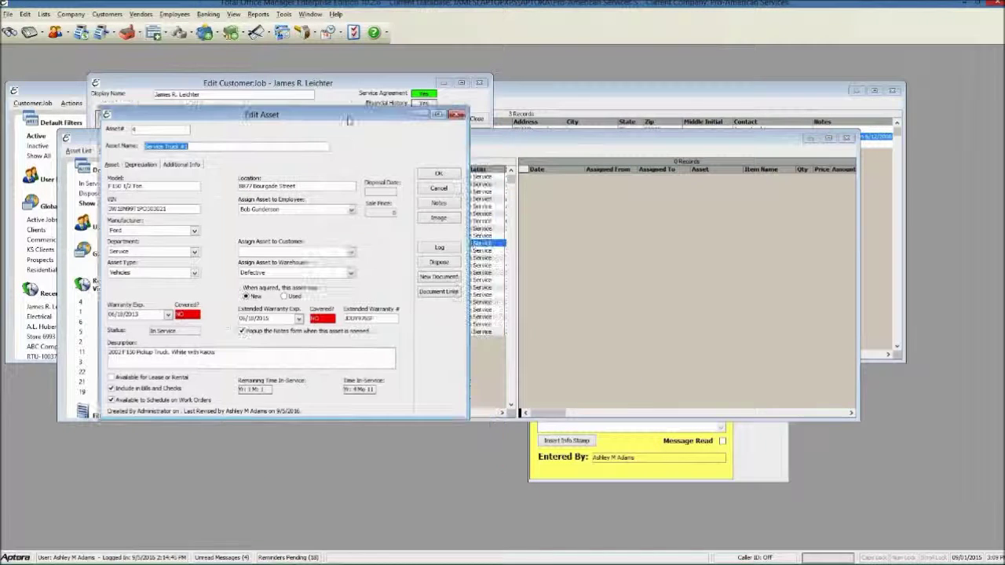
pyautogui.moveTo(41, 559)
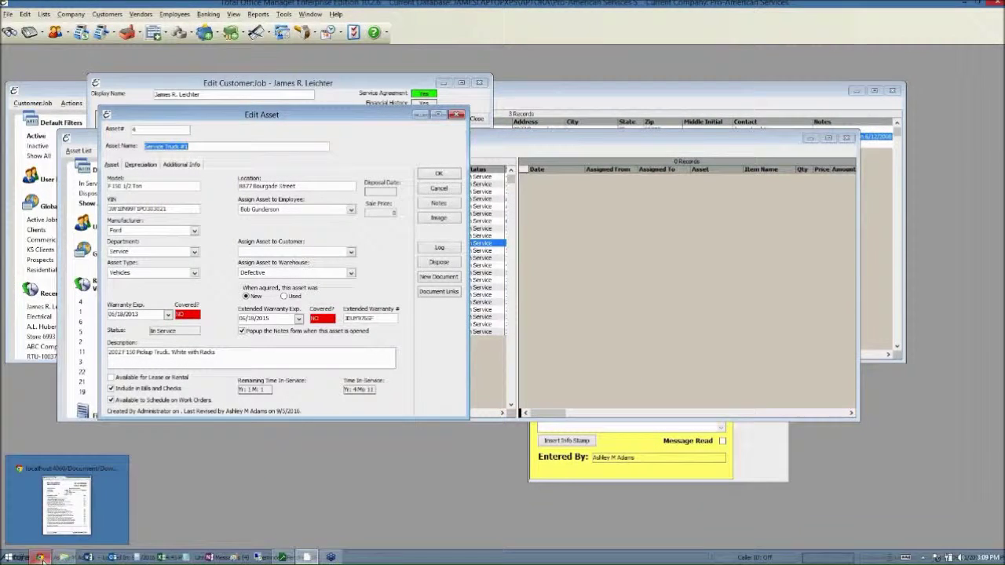
# Close the checklist PDF tab and open the Company Assets List in Aptora Mobile
pyautogui.click(67, 502)
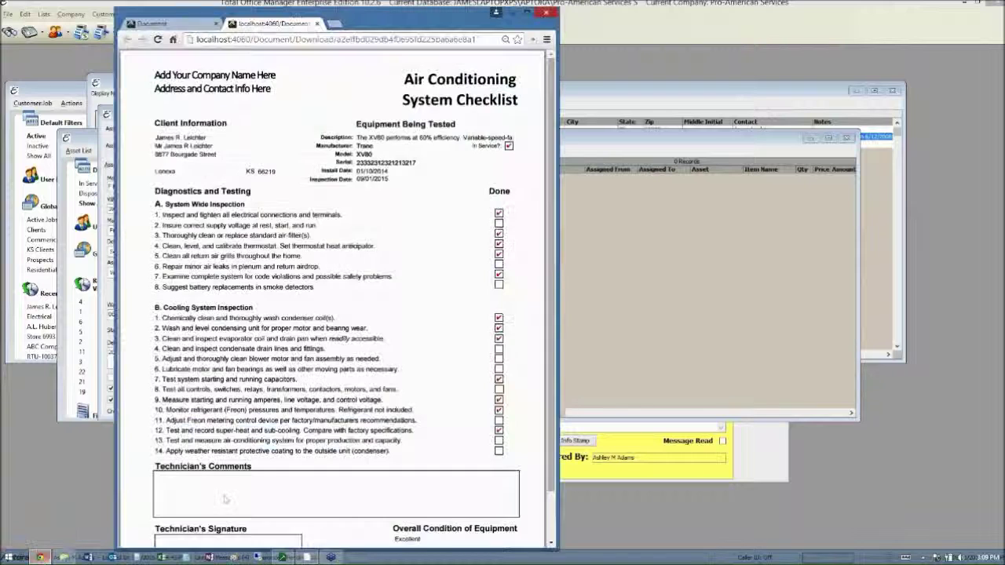
pyautogui.click(179, 24)
pyautogui.click(317, 24)
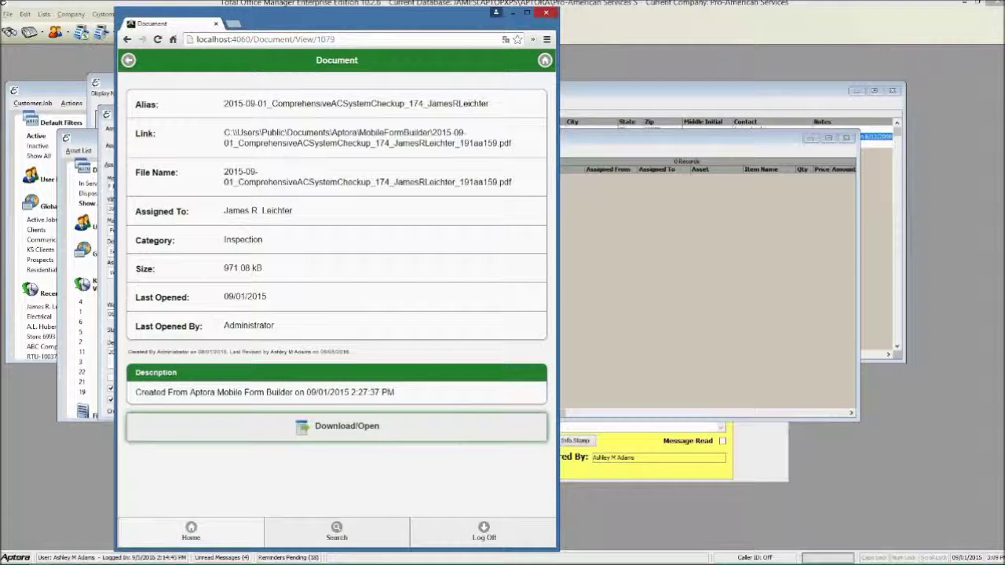
pyautogui.click(191, 532)
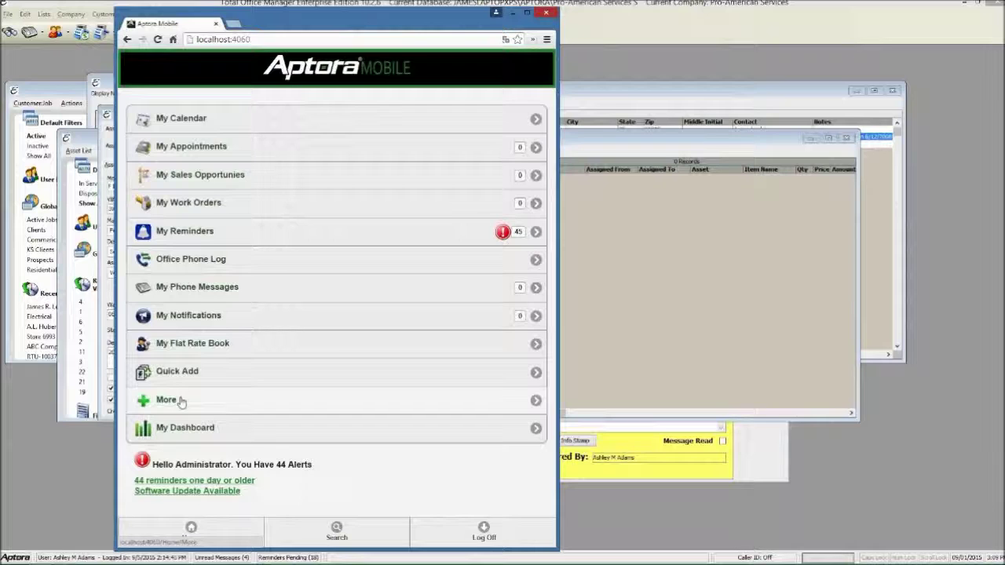
pyautogui.click(169, 400)
pyautogui.click(169, 186)
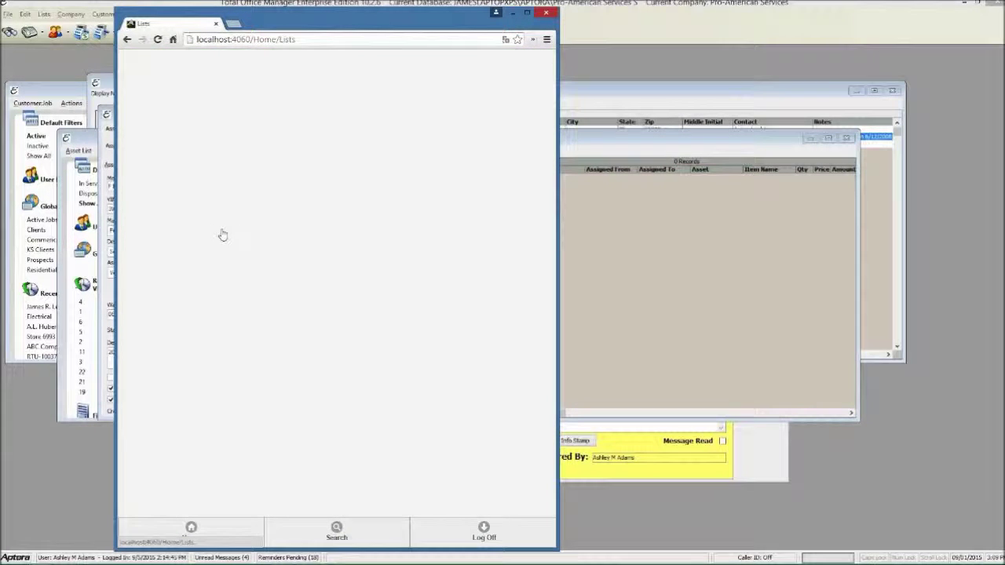
pyautogui.scroll(-2, 291, 292)
pyautogui.click(196, 459)
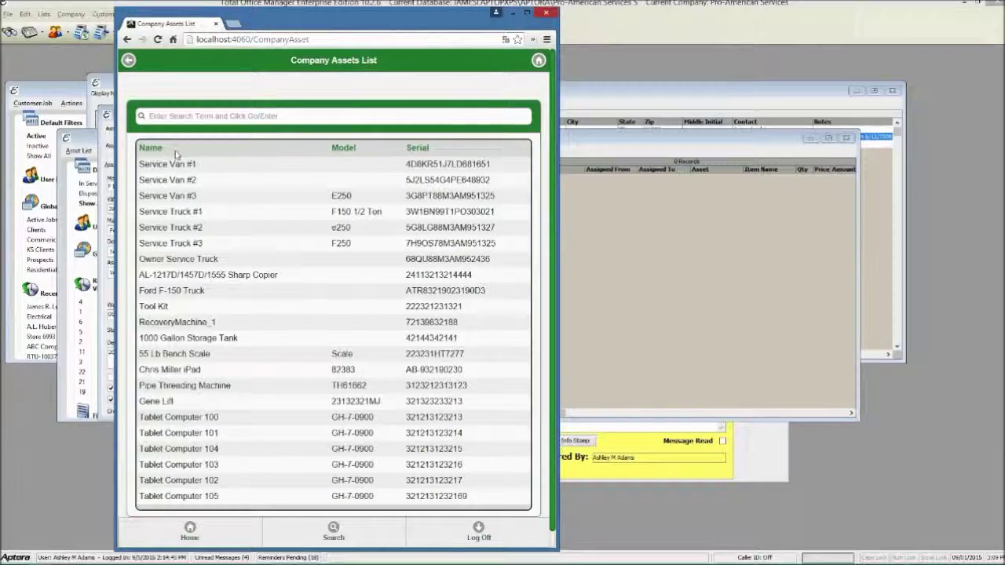
# View Service Truck #1's asset details and its van photo
pyautogui.moveTo(290, 25)
pyautogui.mouseDown()
pyautogui.moveTo(322, 39)
pyautogui.moveTo(493, 49)
pyautogui.moveTo(295, 28)
pyautogui.mouseUp()
pyautogui.click(196, 232)
pyautogui.click(196, 217)
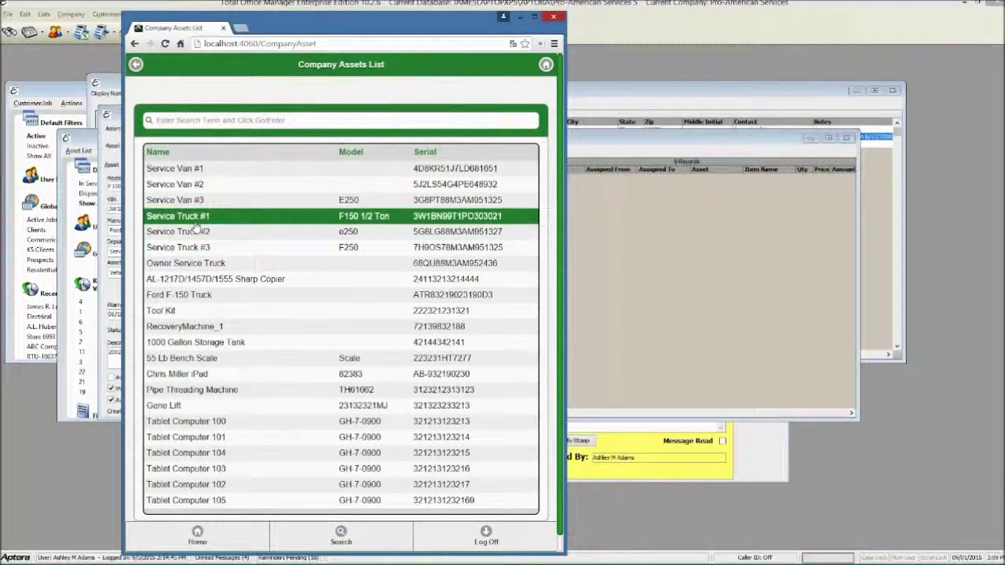
pyautogui.scroll(-1, 361, 309)
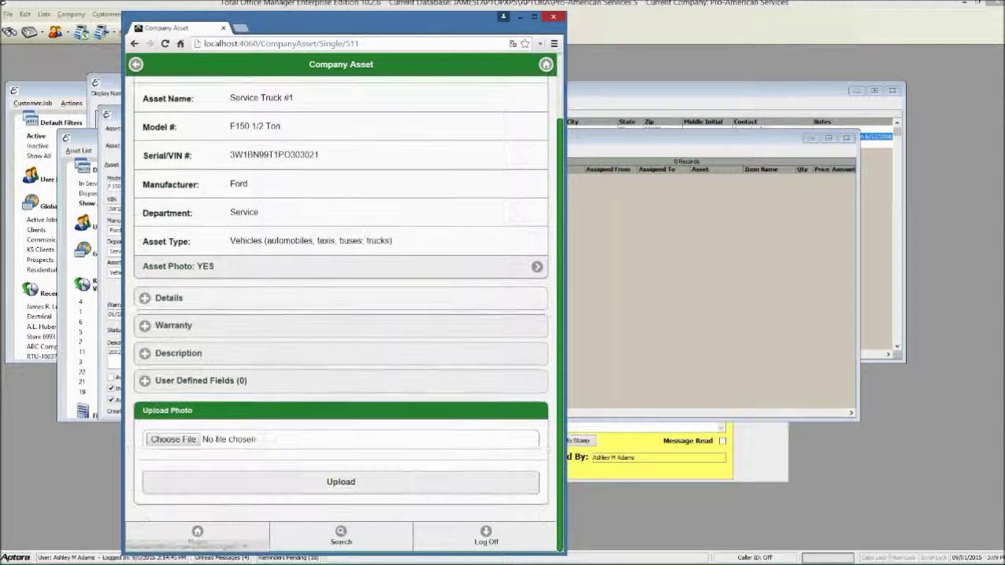
pyautogui.scroll(1, 363, 309)
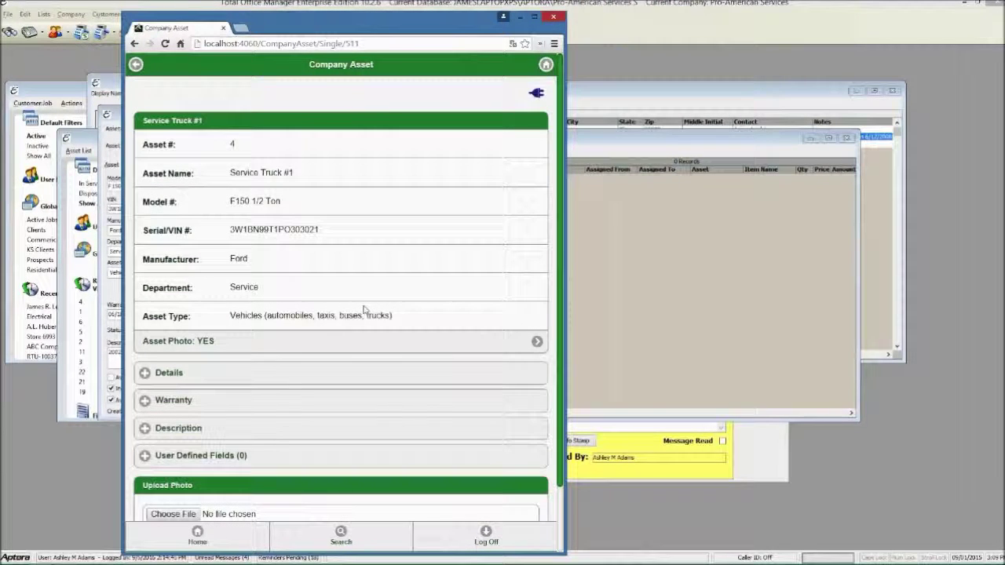
pyautogui.click(361, 341)
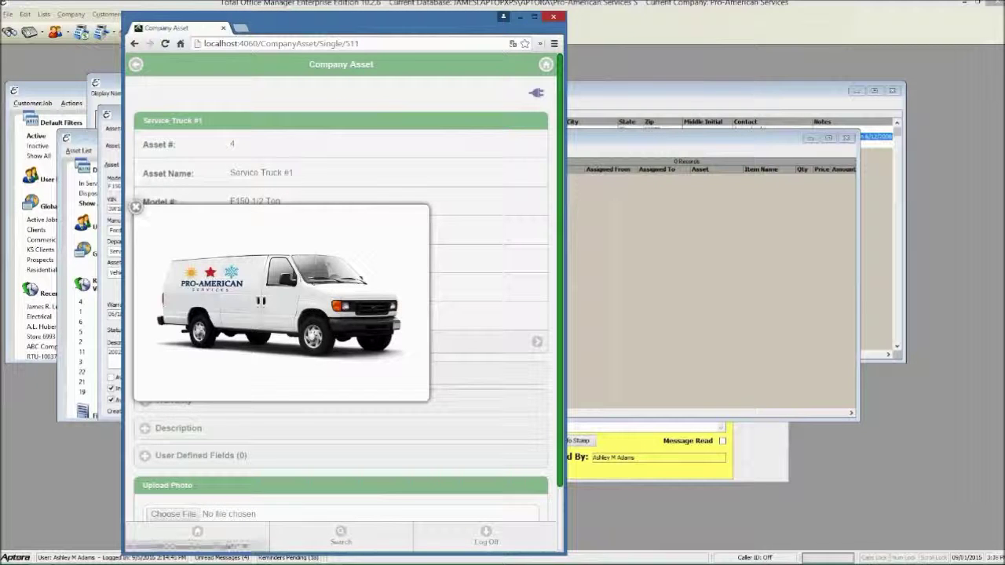
pyautogui.click(136, 207)
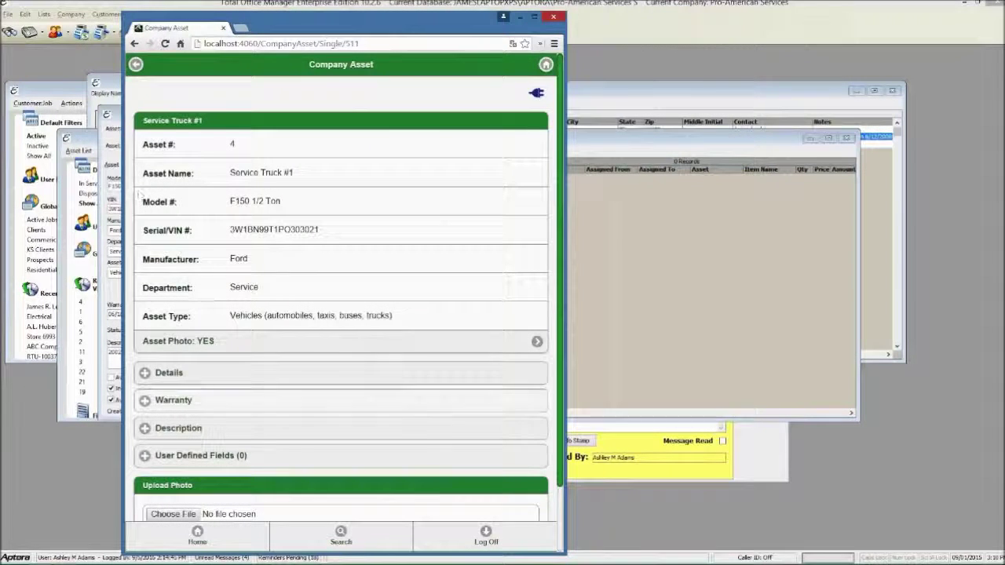
# Return to the mobile home menu and reopen Service Truck #1's Edit Asset record
pyautogui.click(245, 530)
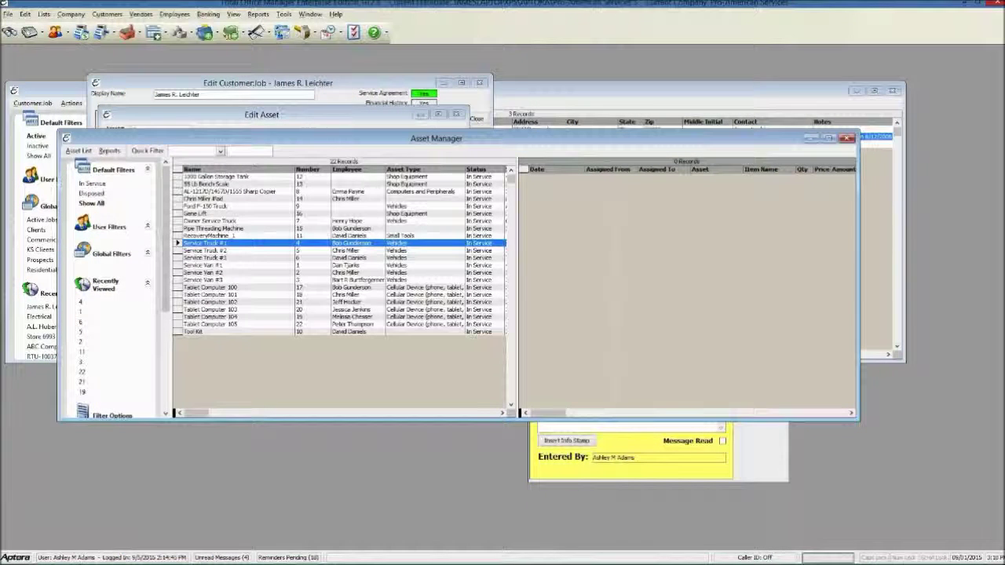
pyautogui.doubleClick(309, 243)
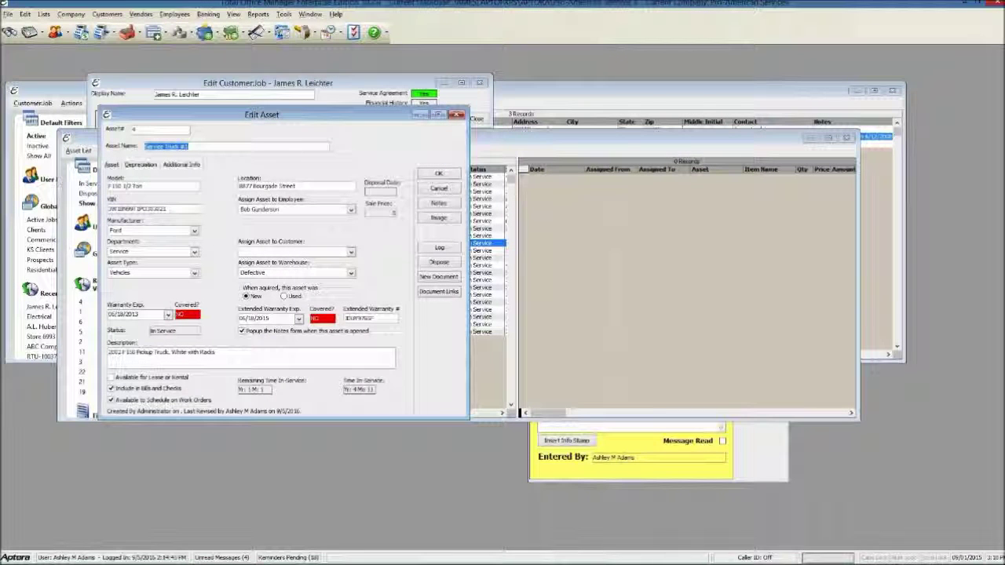
pyautogui.moveTo(262, 553)
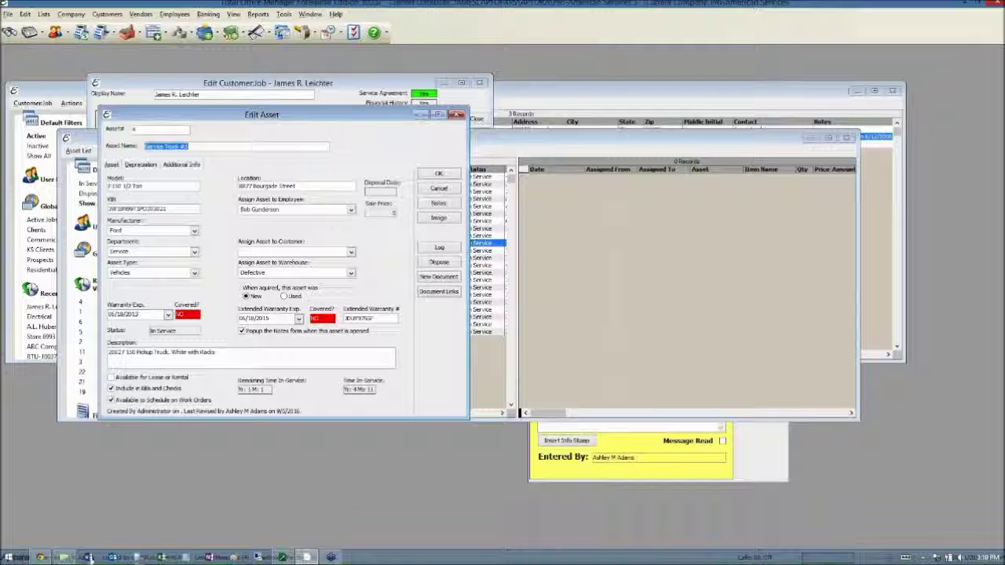
# Via More > Plug-ins > Form Builder, create a new Vehicle Inspection Report for Service Truck #1
pyautogui.click(44, 558)
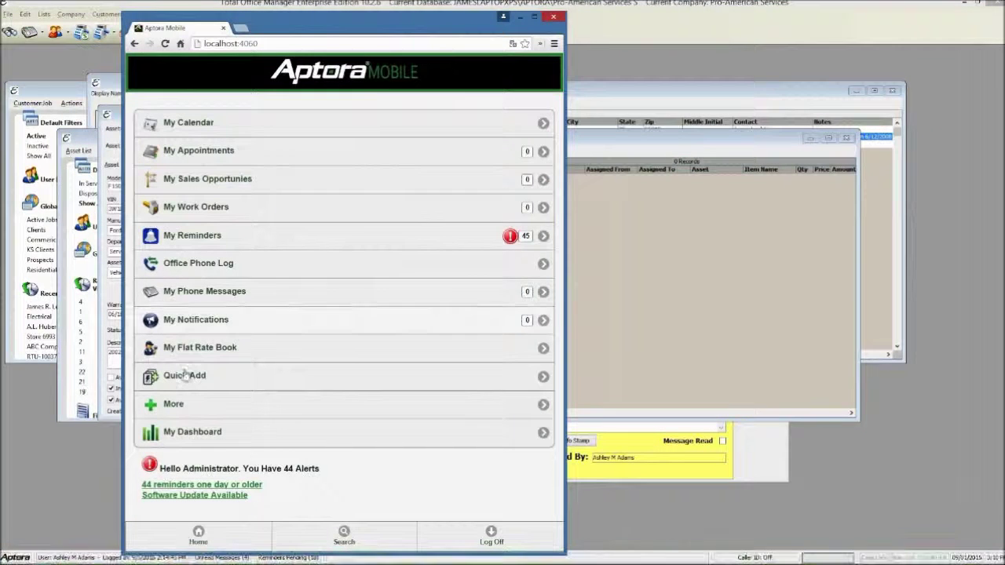
pyautogui.click(180, 415)
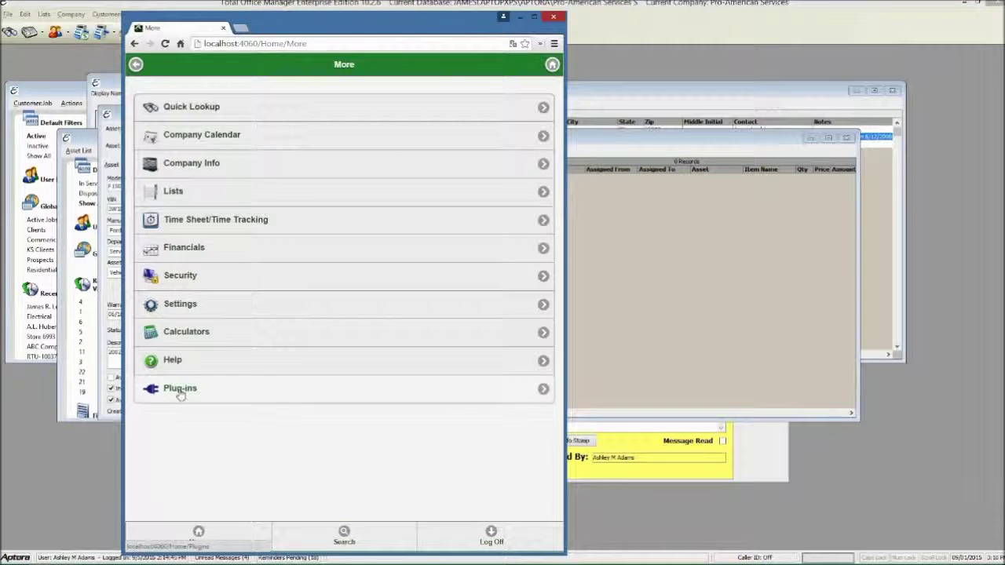
pyautogui.click(178, 389)
pyautogui.click(231, 108)
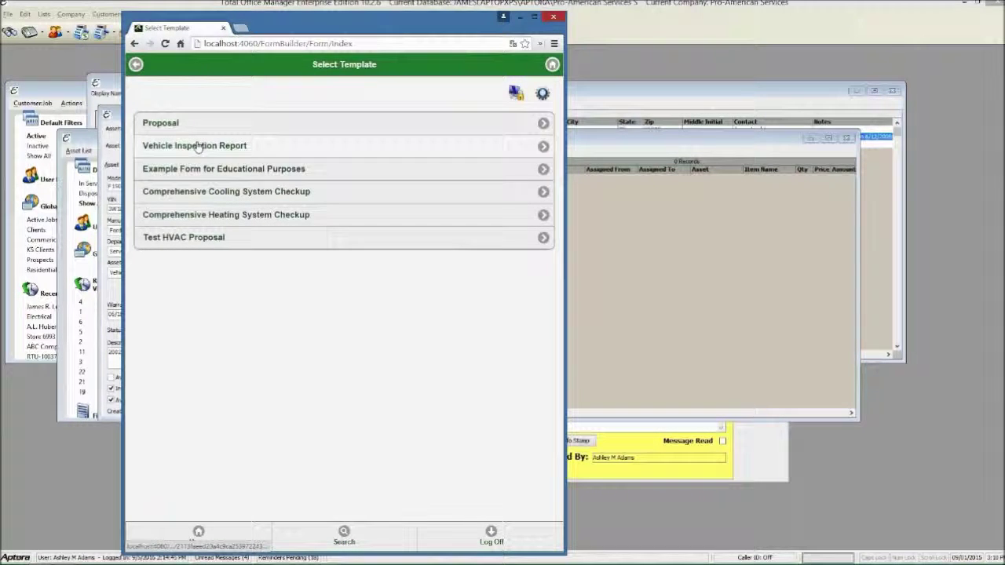
pyautogui.click(197, 146)
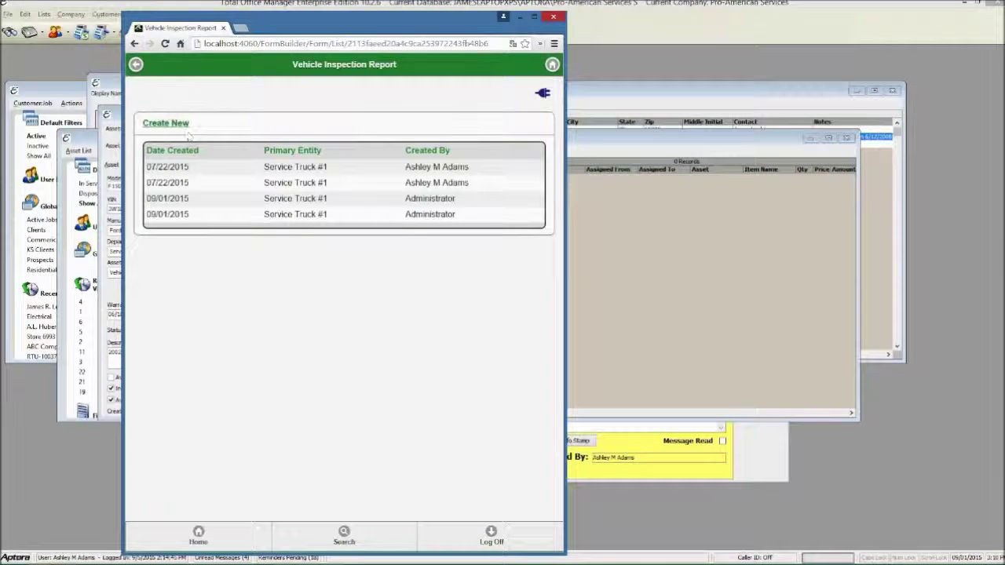
pyautogui.click(174, 124)
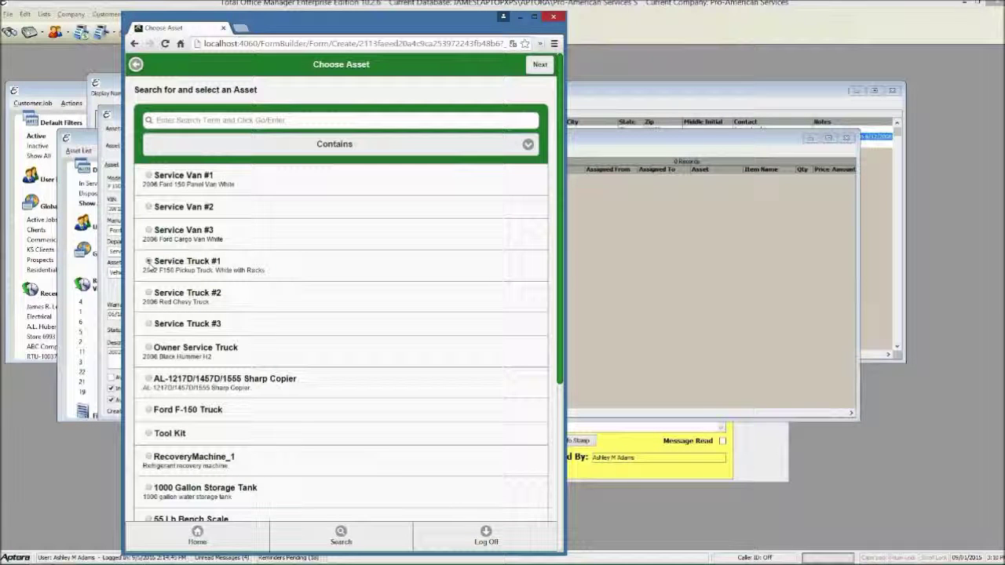
pyautogui.click(149, 262)
pyautogui.moveTo(262, 30); pyautogui.dragTo(527, 16)
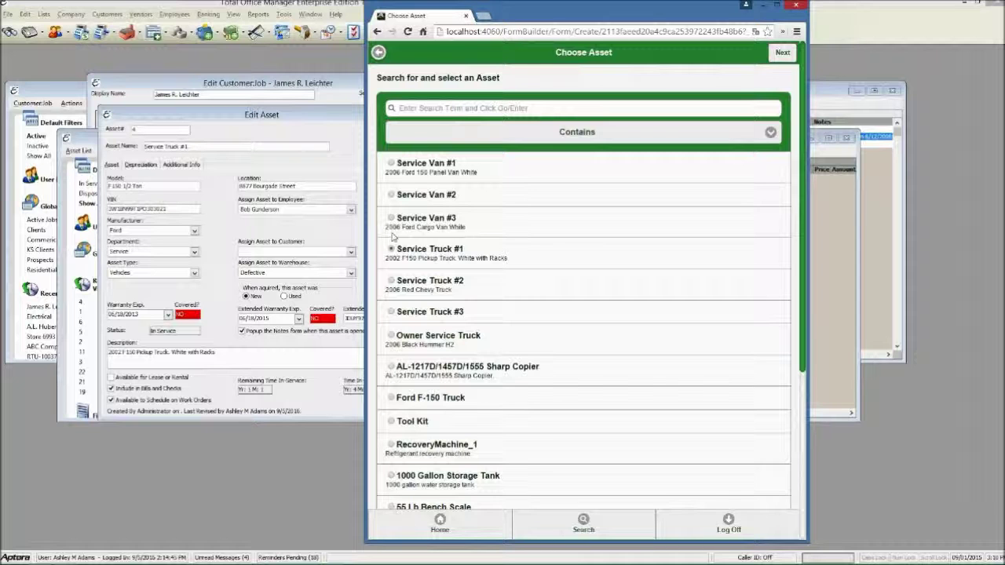
# Advance to the inspection form and view asset 611's photo in a new tab, then close it
pyautogui.click(783, 52)
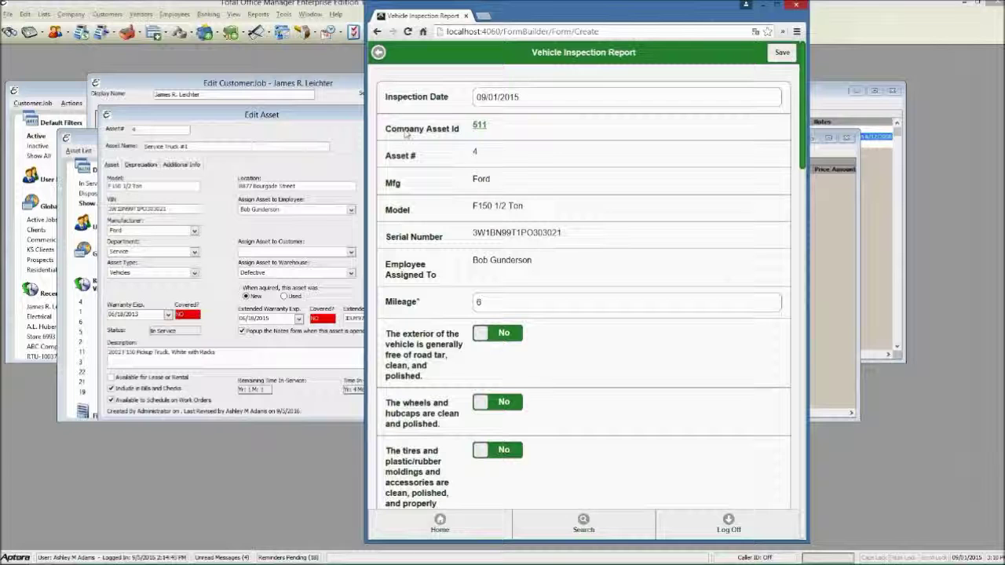
pyautogui.rightClick(479, 127)
pyautogui.click(519, 130)
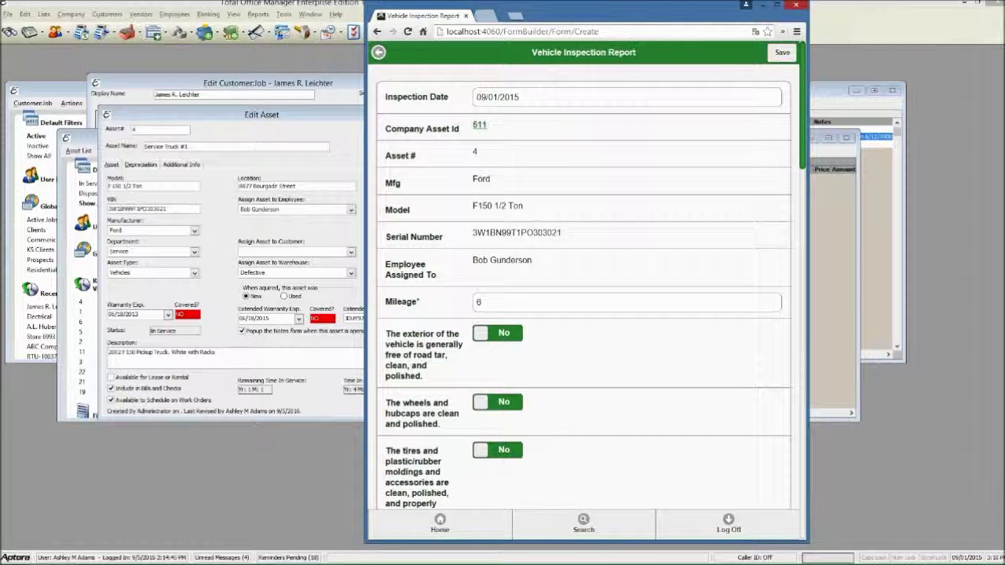
pyautogui.click(519, 16)
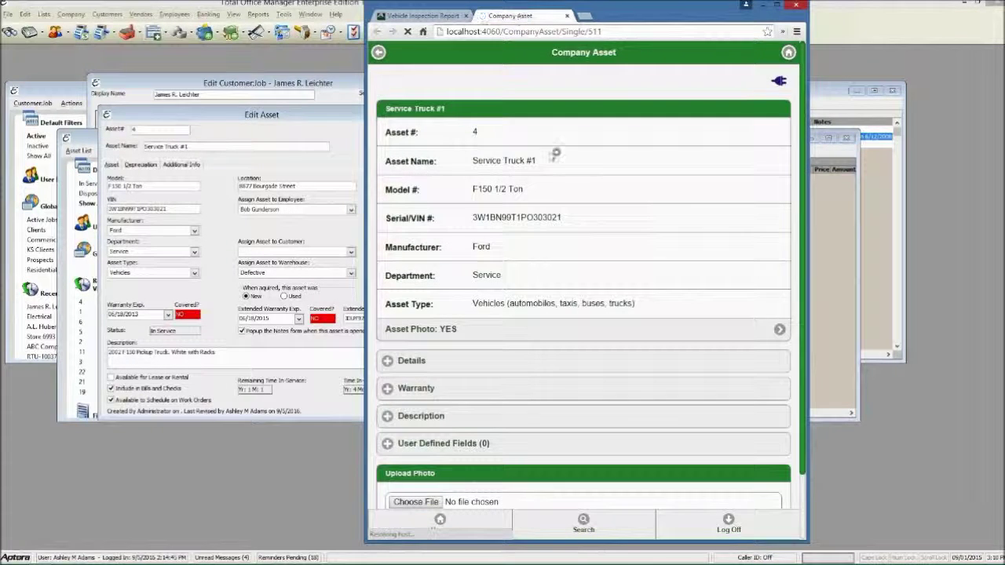
pyautogui.scroll(-1, 552, 155)
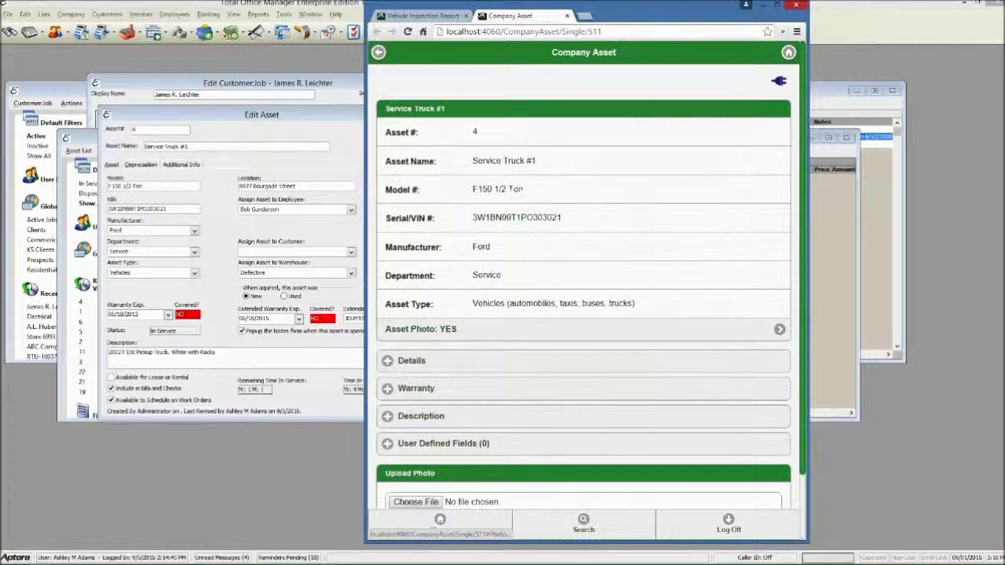
pyautogui.click(589, 329)
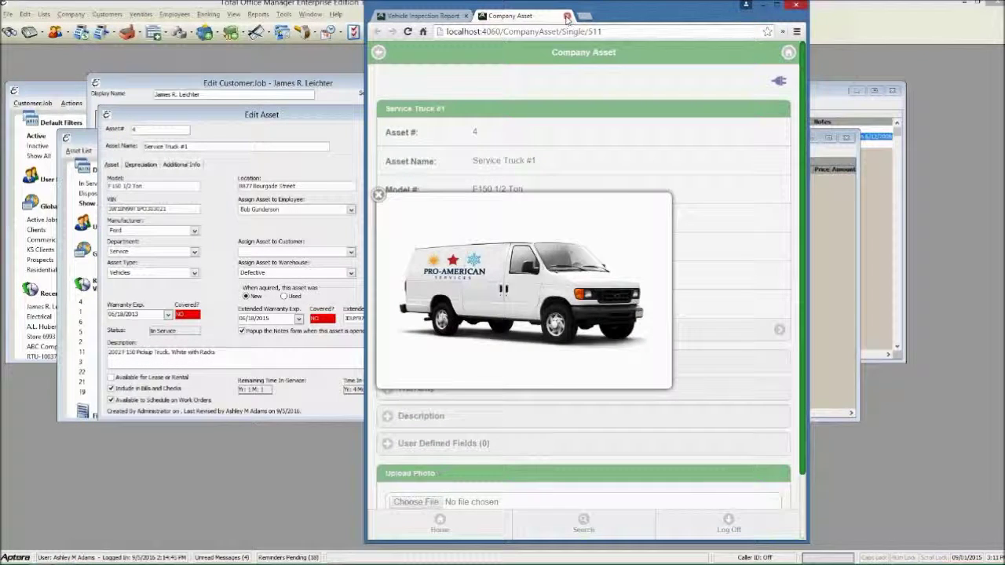
pyautogui.click(567, 16)
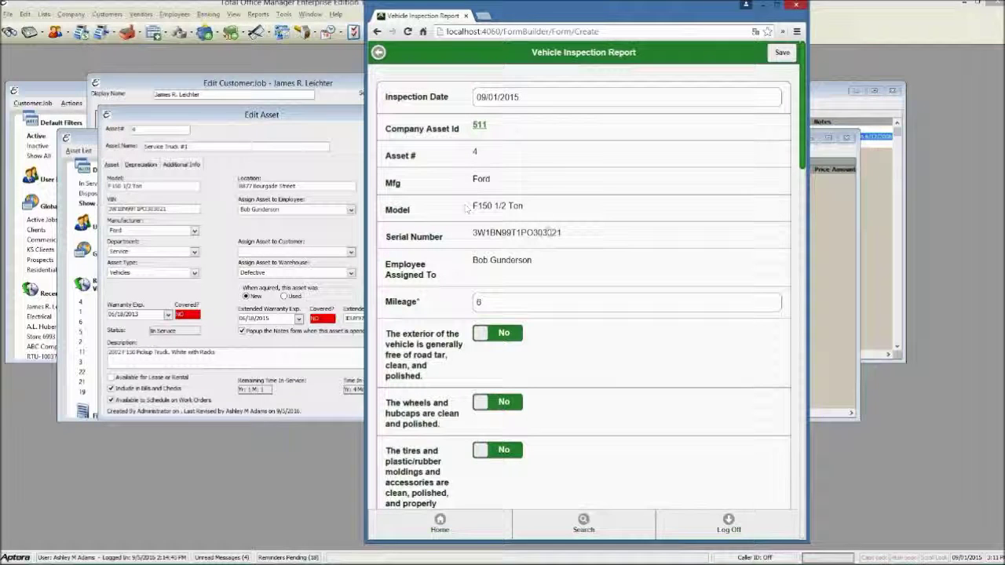
# Enter mileage 68899 and answer Yes for road tar, wheels/hubcaps, tires/moldings clean and tire safety
pyautogui.scroll(-2, 466, 208)
pyautogui.click(528, 199)
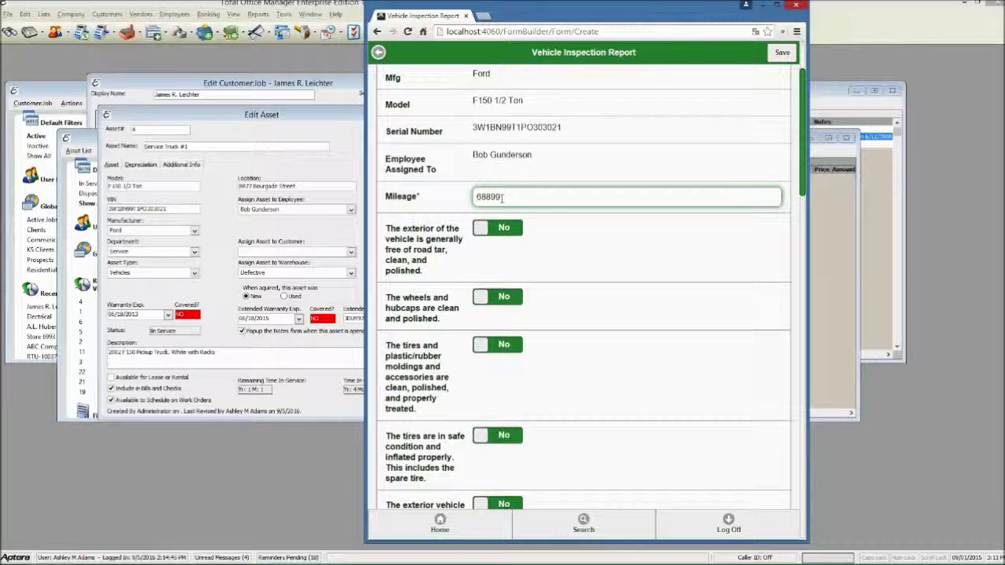
pyautogui.click(503, 228)
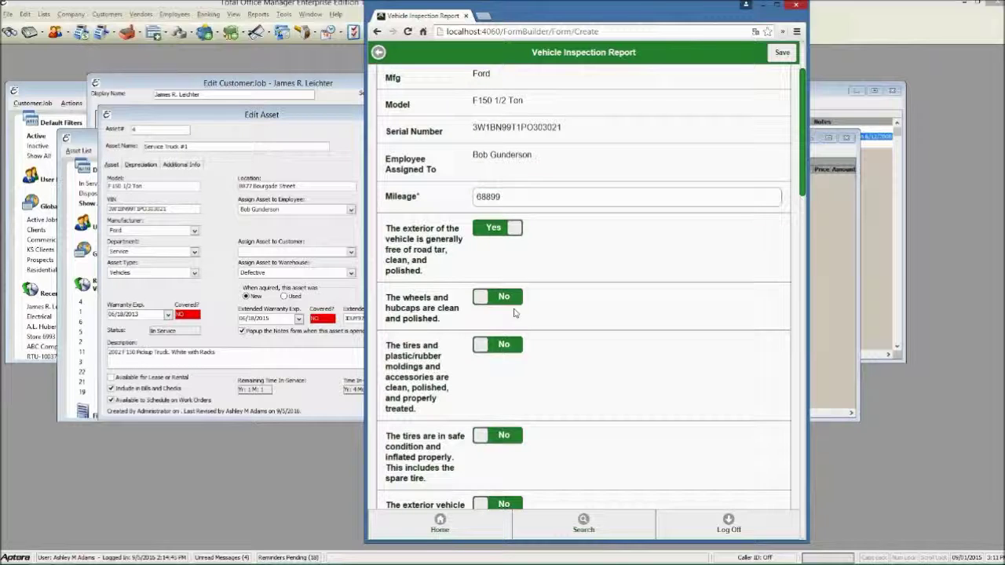
pyautogui.click(510, 298)
pyautogui.click(512, 347)
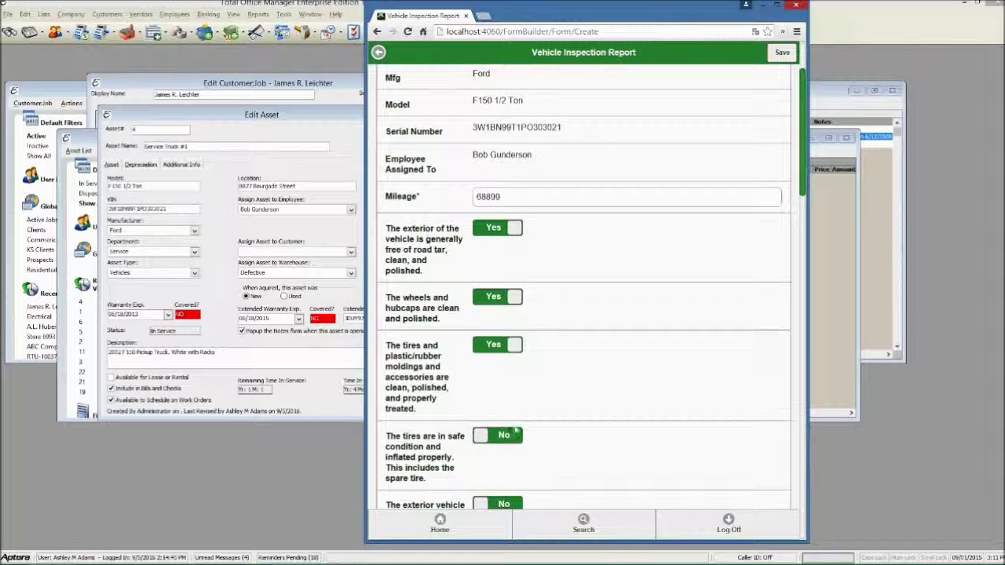
pyautogui.click(516, 428)
# Answer Yes for body damage, seat belts, passenger compartment, dashboard, windows/instrument panel and cargo area
pyautogui.scroll(-2, 512, 393)
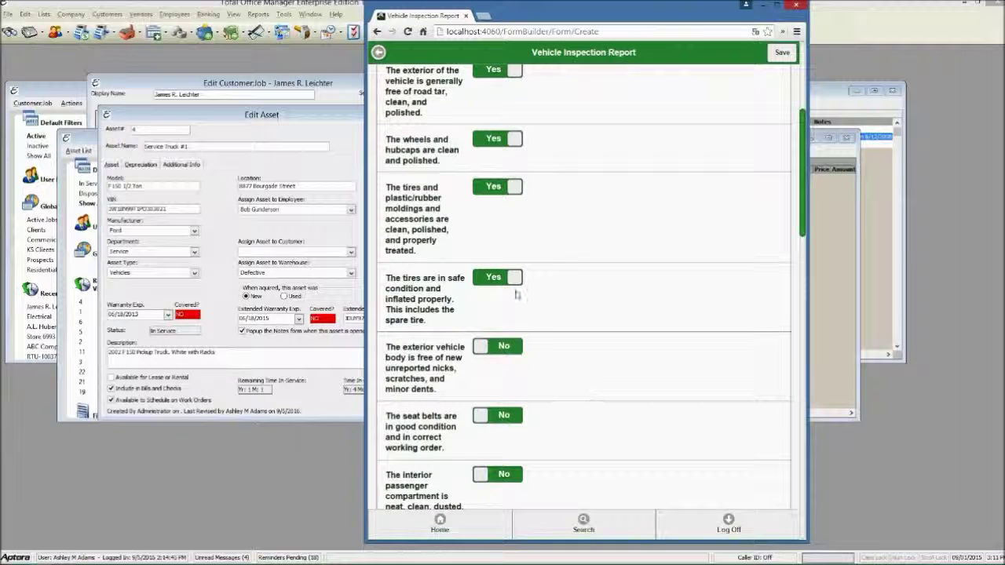
pyautogui.click(507, 343)
pyautogui.scroll(-2, 527, 369)
pyautogui.click(508, 311)
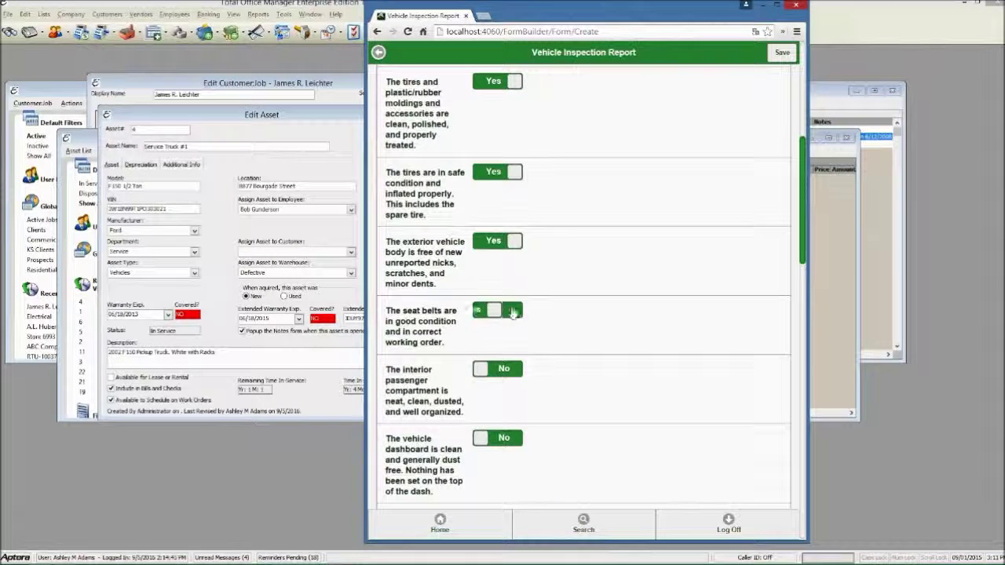
pyautogui.click(511, 376)
pyautogui.click(509, 440)
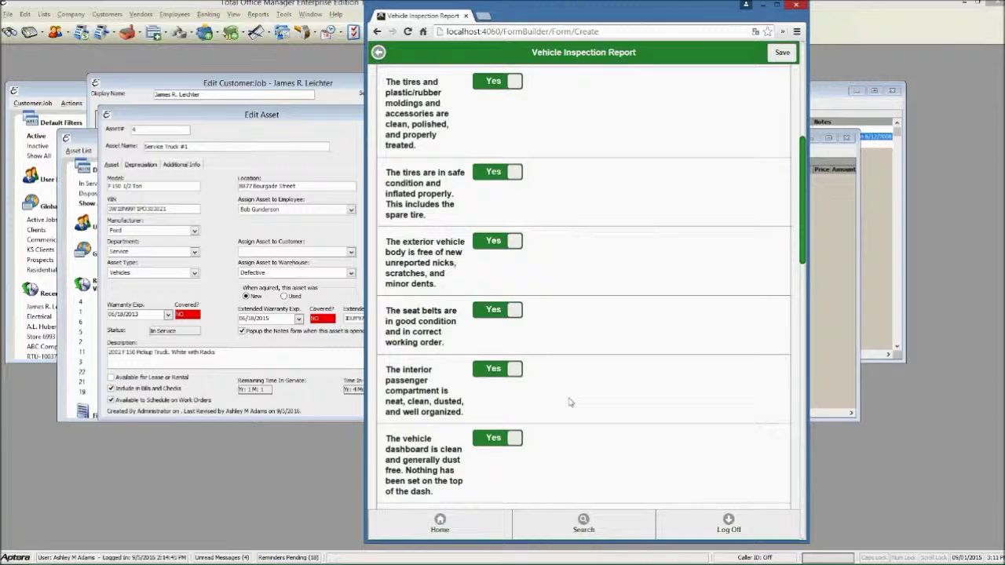
pyautogui.scroll(-3, 570, 403)
pyautogui.click(507, 307)
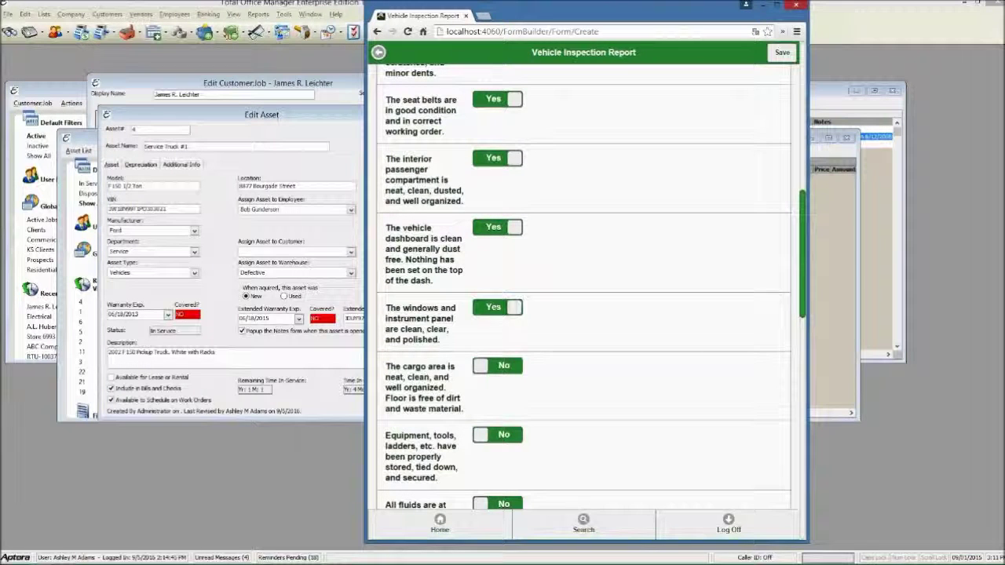
pyautogui.click(507, 367)
# Answer Yes for fire extinguisher, head-lights and signals, motor drive belts and MSDS condition
pyautogui.scroll(-4, 662, 306)
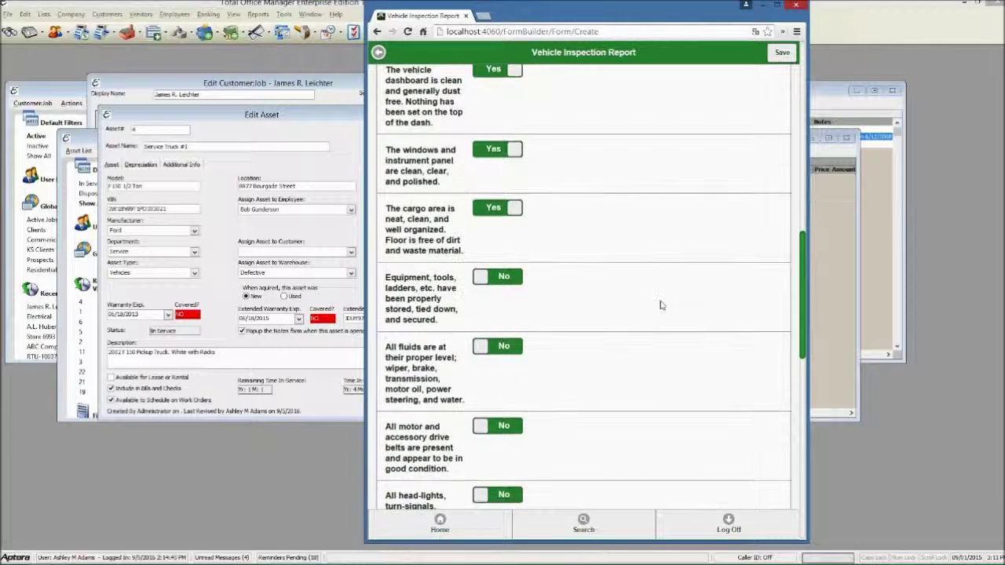
pyautogui.scroll(-2, 659, 306)
pyautogui.click(503, 271)
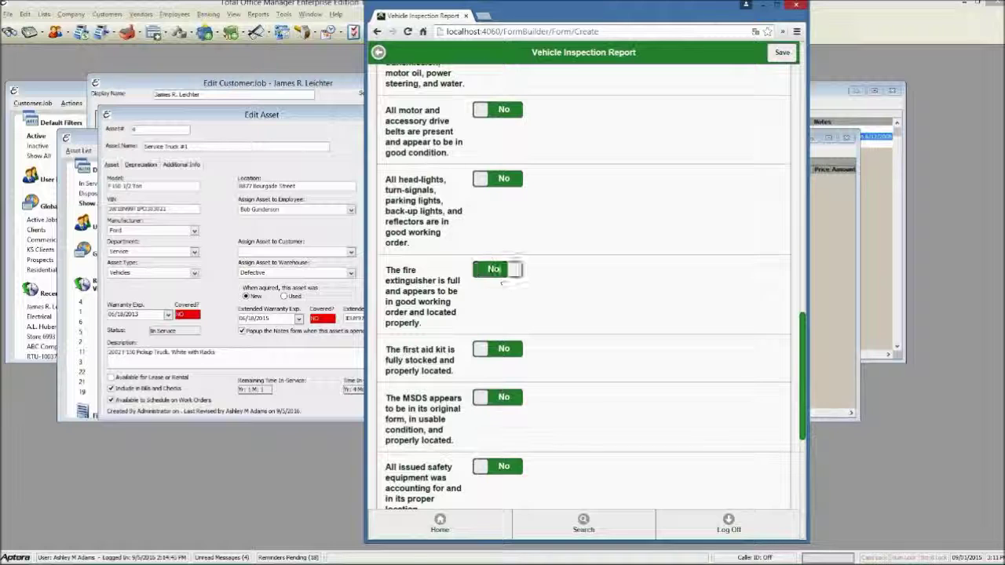
pyautogui.click(484, 179)
pyautogui.click(512, 112)
pyautogui.scroll(-2, 590, 287)
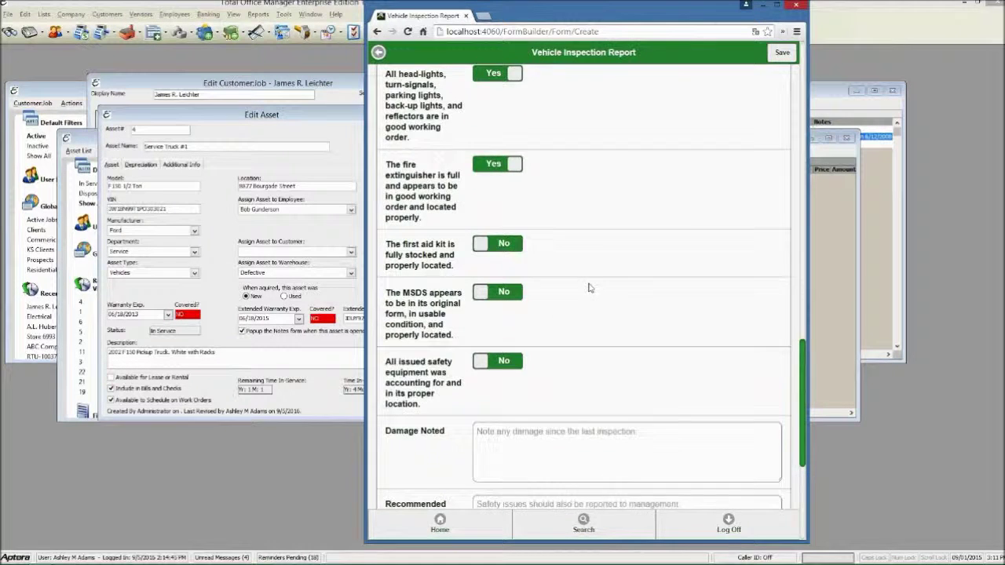
pyautogui.click(506, 241)
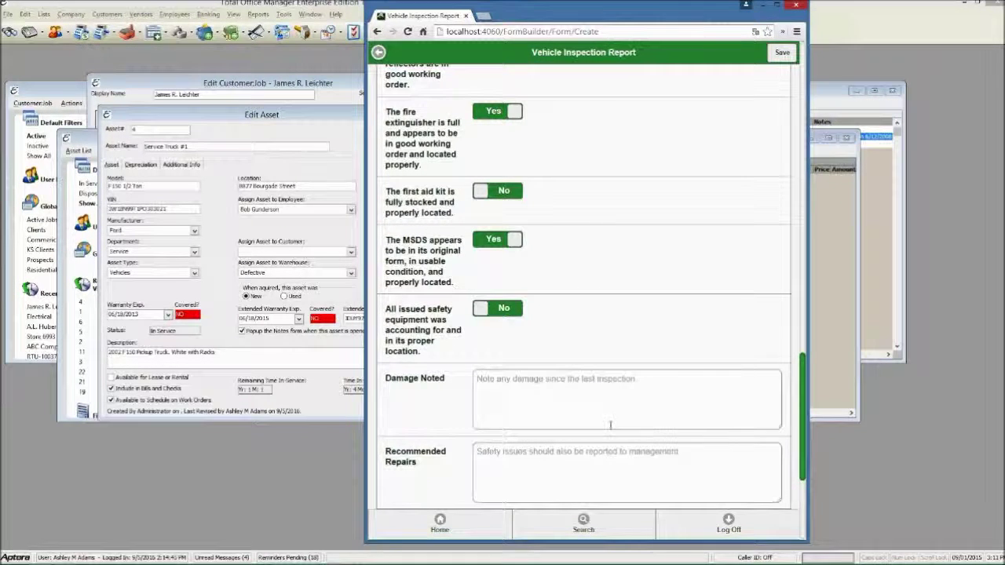
pyautogui.scroll(-1, 444, 320)
# Fill the Damage Noted box with its copied label text pasted repeatedly
pyautogui.tripleClick(442, 325)
pyautogui.hotkey('ctrl', 'c')
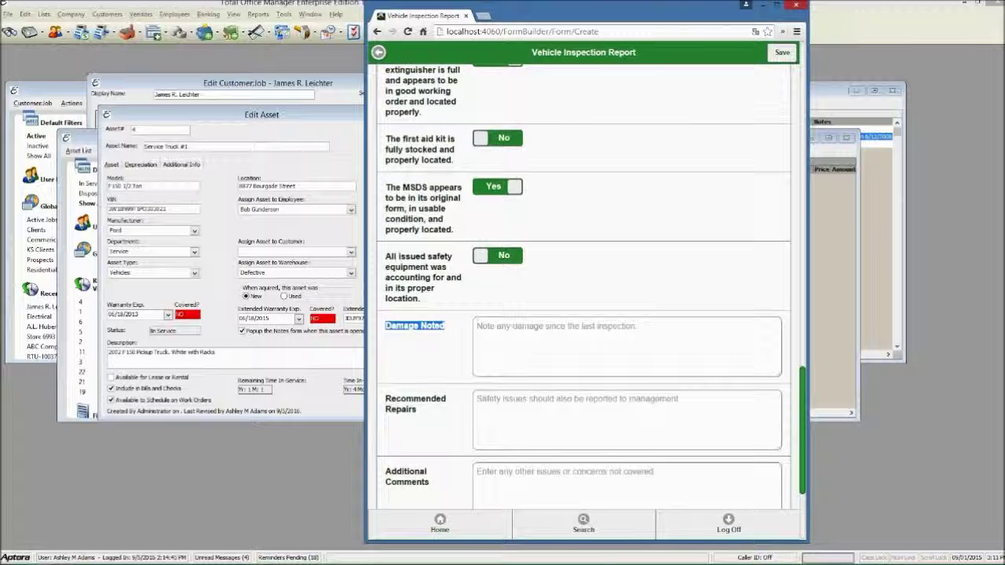
pyautogui.click(596, 331)
pyautogui.hotkey('ctrl', 'v')
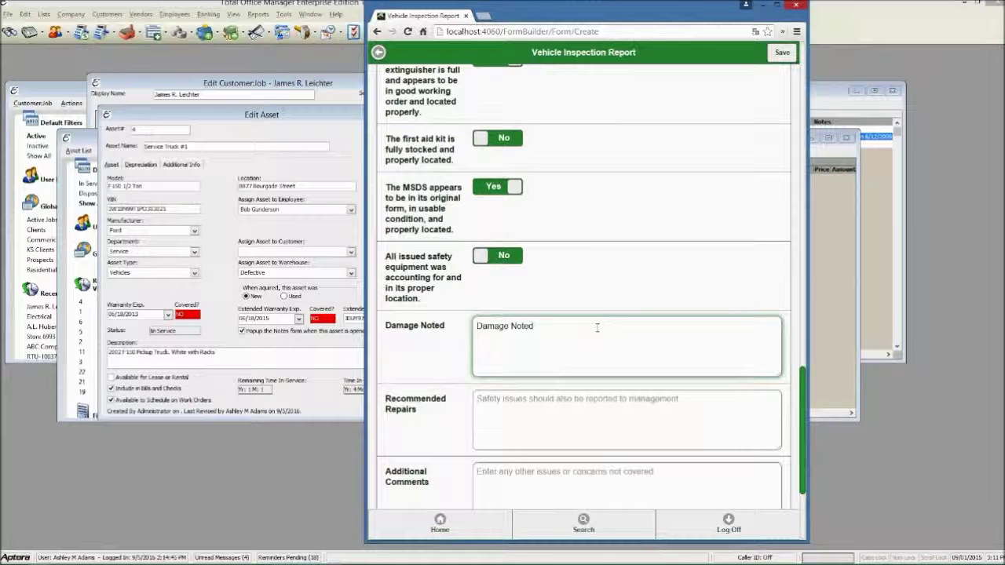
pyautogui.hotkey('ctrl', 'a')
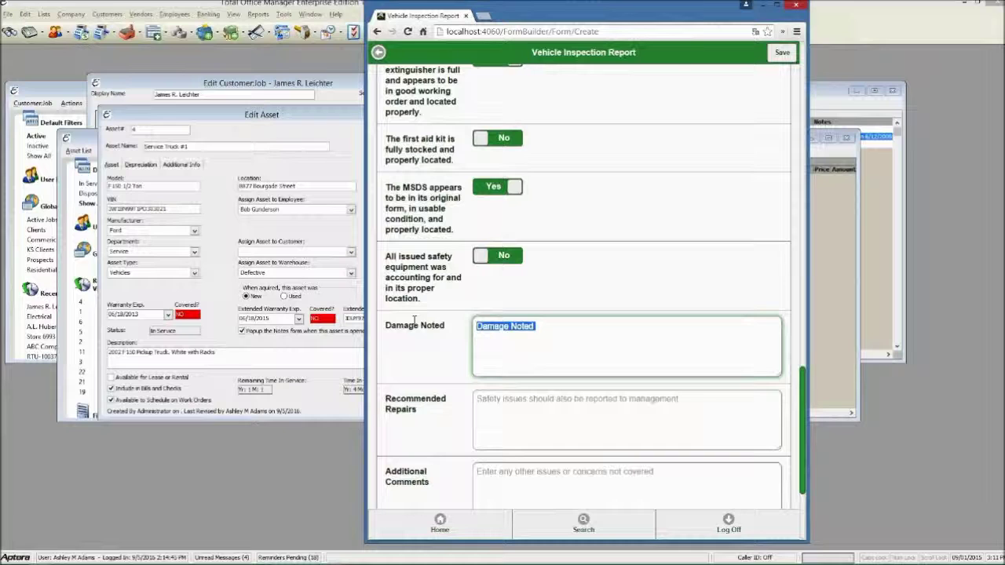
pyautogui.hotkey('ctrl', 'v')
pyautogui.hotkey('ctrl', 'v')
pyautogui.hotkey('ctrl', 'v')
pyautogui.hotkey('ctrl', 'v')
pyautogui.hotkey('ctrl', 'v')
pyautogui.hotkey('ctrl', 'v')
pyautogui.hotkey('ctrl', 'v')
pyautogui.hotkey('ctrl', 'v')
pyautogui.hotkey('ctrl', 'v')
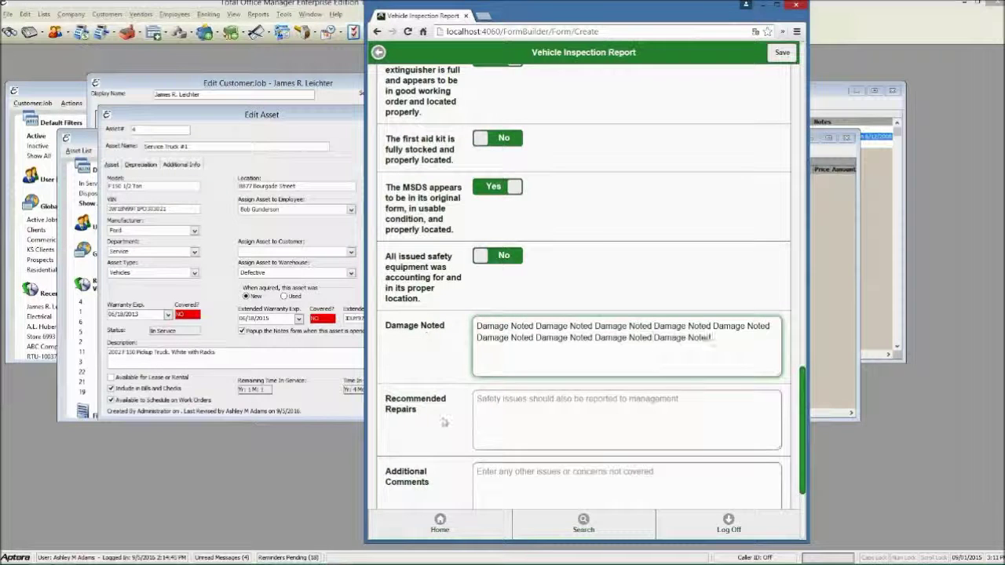
# Fill the Recommended Repairs box with its label text pasted repeatedly
pyautogui.tripleClick(420, 413)
pyautogui.hotkey('ctrl', 'c')
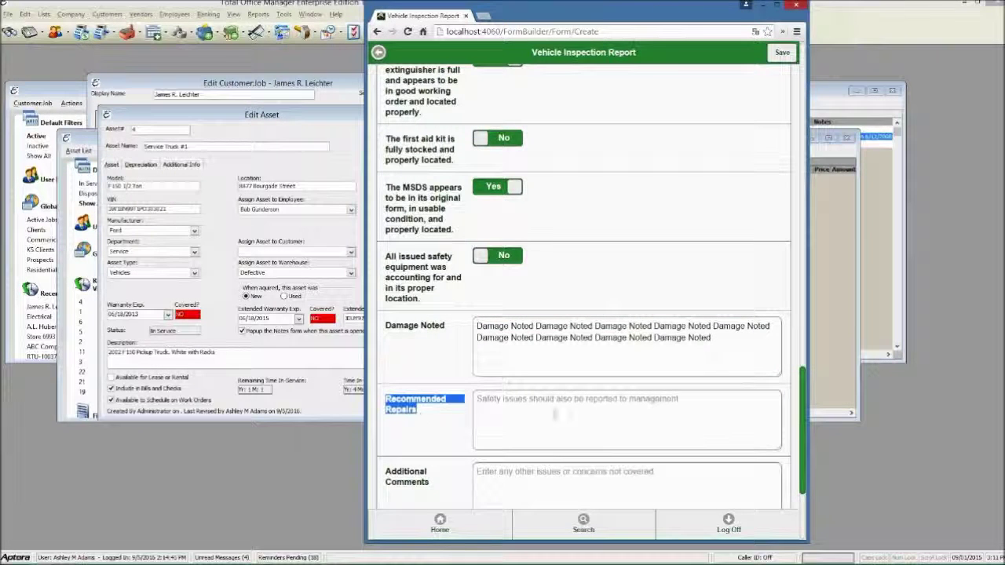
pyautogui.click(554, 410)
pyautogui.hotkey('ctrl', 'v')
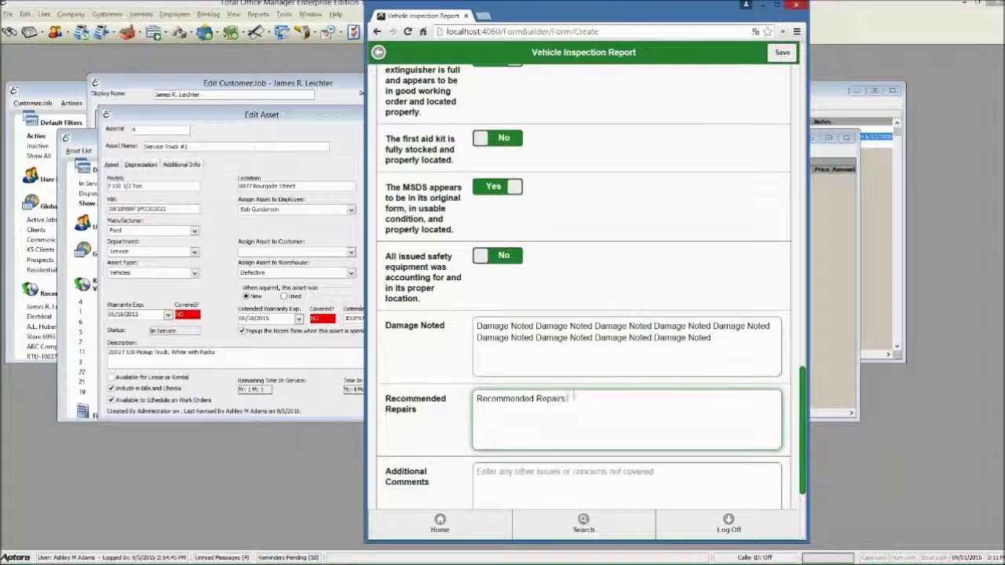
pyautogui.hotkey('shift', 'Left')
pyautogui.hotkey('shift', 'Left')
pyautogui.hotkey('shift', 'Left')
pyautogui.hotkey('shift', 'Left')
pyautogui.hotkey('shift', 'Left')
pyautogui.hotkey('shift', 'Left')
pyautogui.hotkey('shift', 'Left')
pyautogui.hotkey('shift', 'Left')
pyautogui.hotkey('shift', 'Left')
pyautogui.hotkey('shift', 'Left')
pyautogui.hotkey('shift', 'Left')
pyautogui.hotkey('shift', 'Left')
pyautogui.hotkey('shift', 'Left')
pyautogui.hotkey('shift', 'Left')
pyautogui.hotkey('shift', 'Left')
pyautogui.hotkey('shift', 'Left')
pyautogui.hotkey('shift', 'Left')
pyautogui.hotkey('shift', 'Left')
pyautogui.hotkey('shift', 'Left')
pyautogui.hotkey('ctrl', 'v')
pyautogui.hotkey('ctrl', 'v')
pyautogui.hotkey('ctrl', 'v')
pyautogui.hotkey('ctrl', 'v')
pyautogui.hotkey('ctrl', 'v')
pyautogui.hotkey('ctrl', 'v')
pyautogui.hotkey('ctrl', 'v')
pyautogui.hotkey('ctrl', 'v')
pyautogui.hotkey('ctrl', 'v')
pyautogui.hotkey('ctrl', 'v')
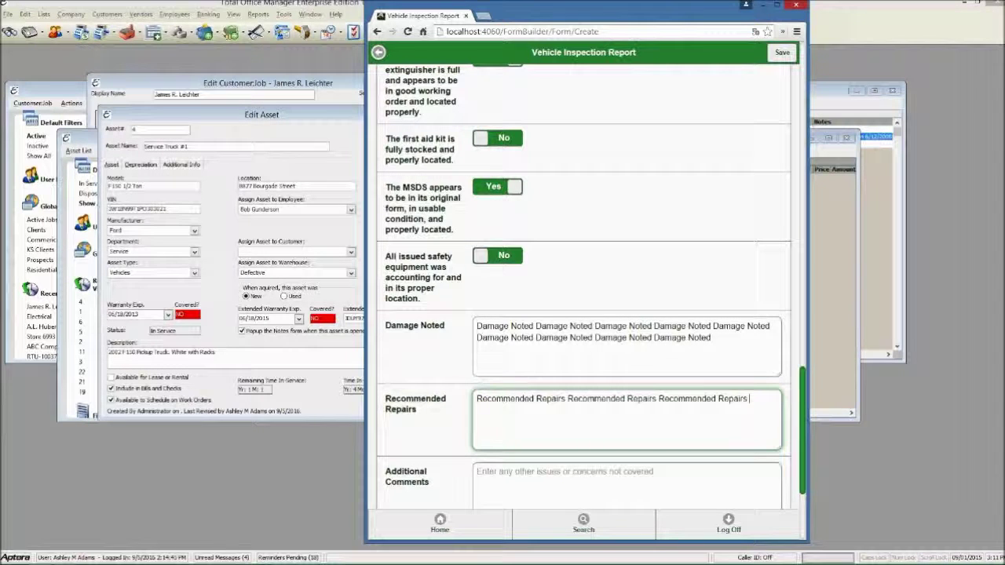
# Fill the Additional Comments box with 'Additional Comments' repeated many times
pyautogui.scroll(-3, 487, 309)
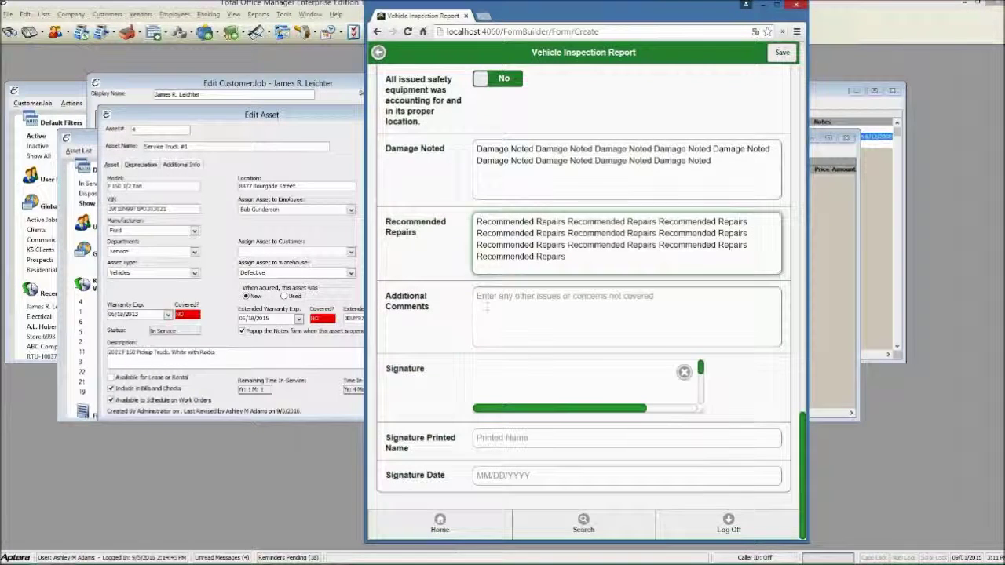
pyautogui.tripleClick(432, 306)
pyautogui.hotkey('ctrl', 'c')
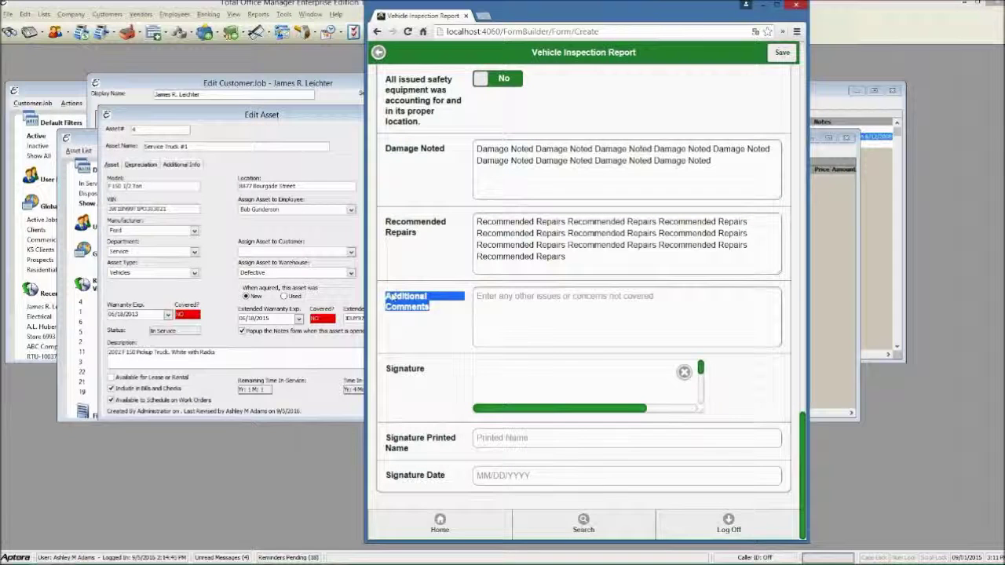
pyautogui.click(612, 316)
pyautogui.hotkey('ctrl', 'v')
pyautogui.hotkey('ctrl', 'a')
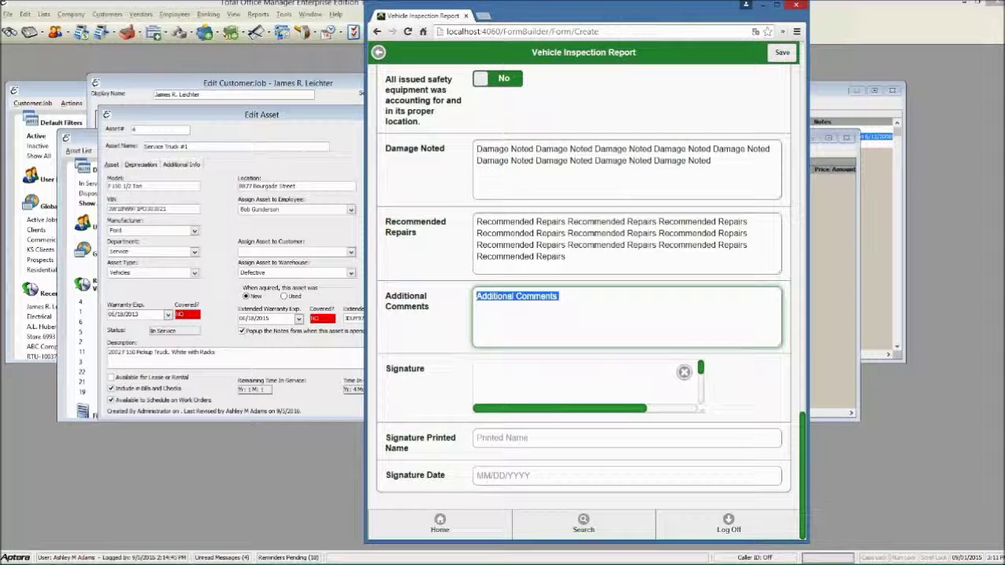
pyautogui.write('Additional Comments Additional Comments Additional Comments Additional Comments Additional Comments Additional Comments Additional Comments Additional Comments Additional Comments Additional Comments')
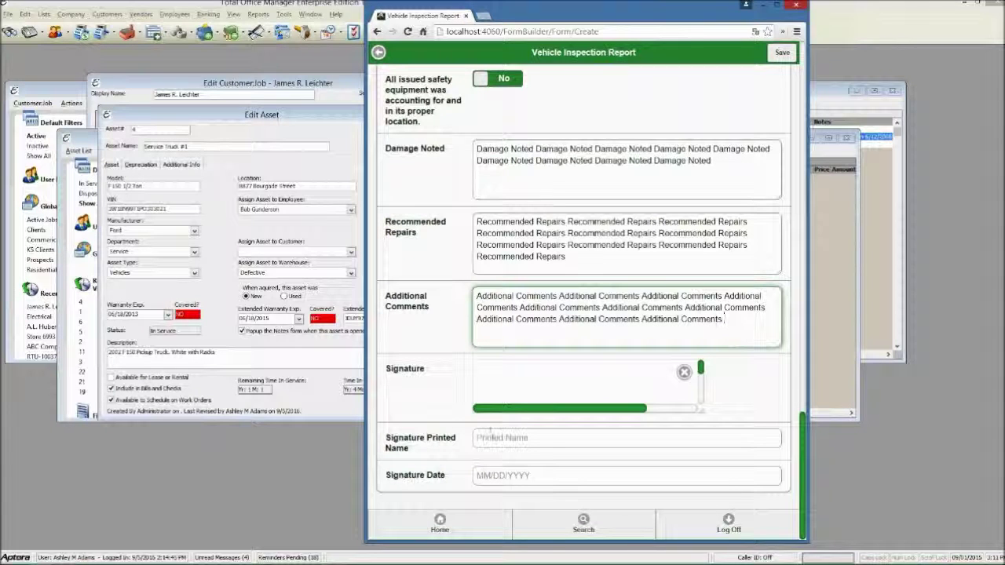
# Draw a signature on the inspection report's signature pad
pyautogui.click(484, 373)
pyautogui.moveTo(481, 374); pyautogui.dragTo(520, 404)
pyautogui.moveTo(533, 402)
pyautogui.mouseDown()
pyautogui.moveTo(580, 371)
pyautogui.moveTo(667, 377)
pyautogui.mouseUp()
pyautogui.moveTo(525, 363); pyautogui.dragTo(519, 397)
pyautogui.moveTo(704, 415)
pyautogui.mouseDown()
pyautogui.moveTo(735, 454)
pyautogui.moveTo(737, 442)
pyautogui.mouseUp()
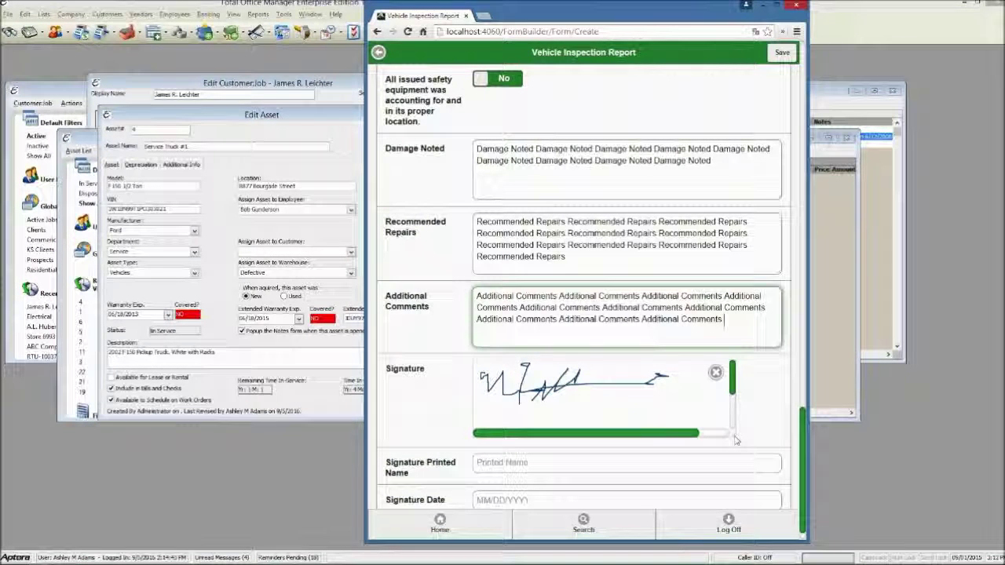
pyautogui.moveTo(606, 385); pyautogui.dragTo(701, 401)
pyautogui.moveTo(478, 375); pyautogui.dragTo(664, 389)
# Enter the inspector's printed name, set Signature Date to 09/01/2015, and save the report
pyautogui.click(500, 463)
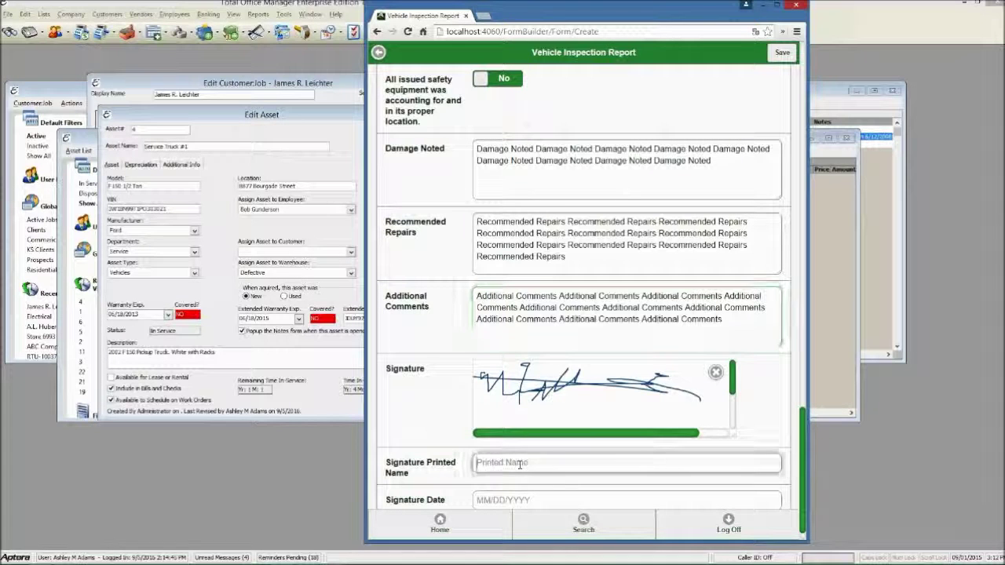
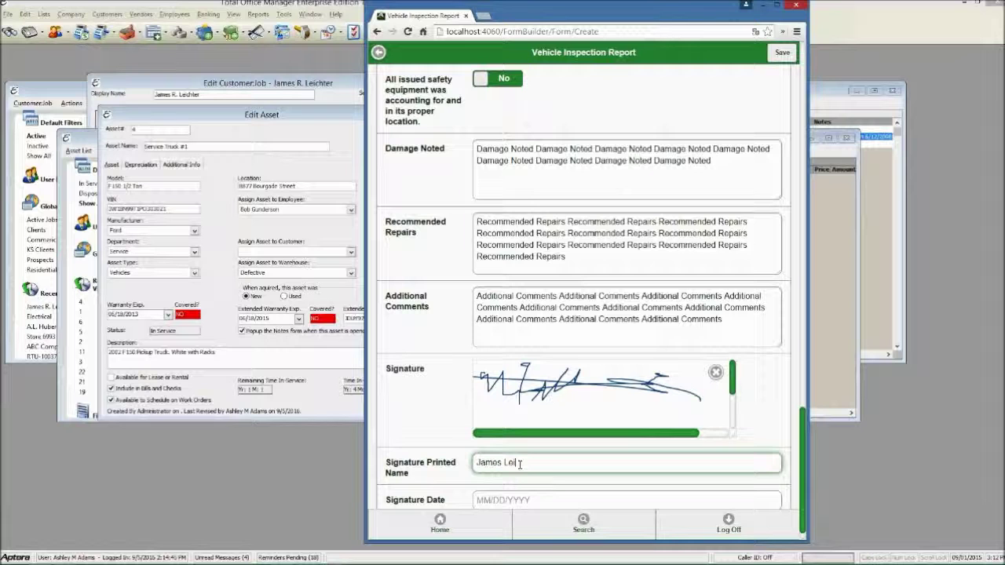
pyautogui.click(531, 502)
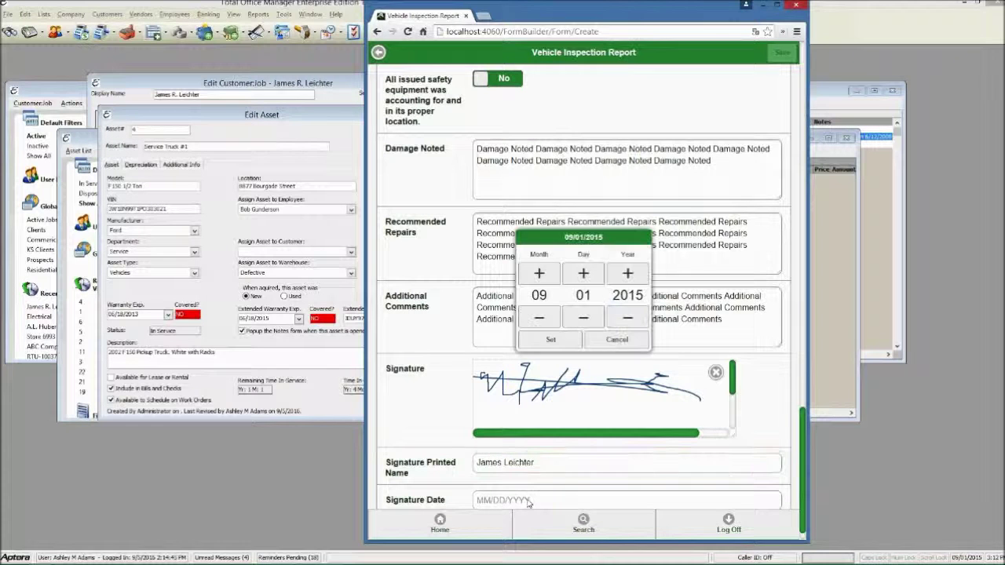
pyautogui.click(548, 340)
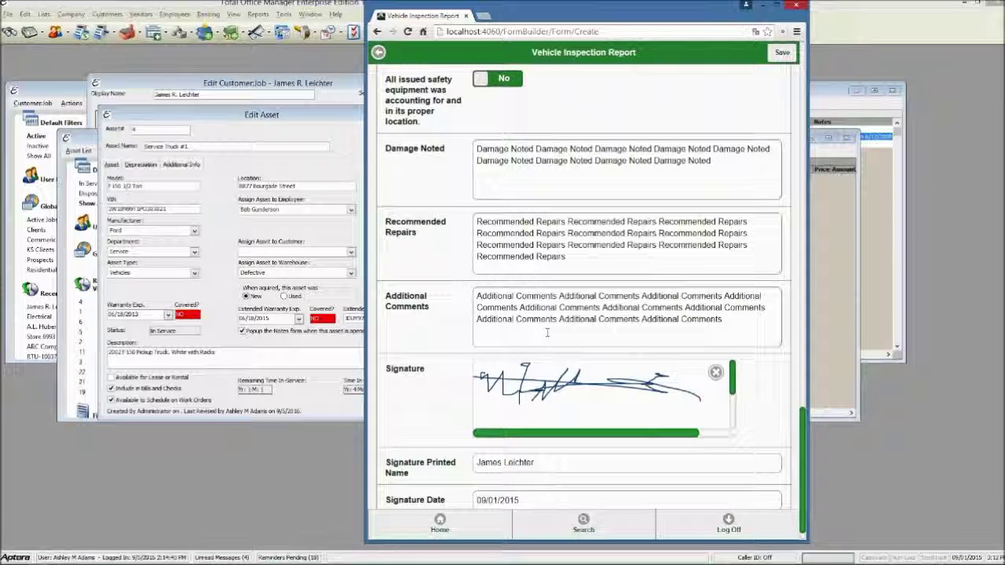
pyautogui.scroll(20, 547, 333)
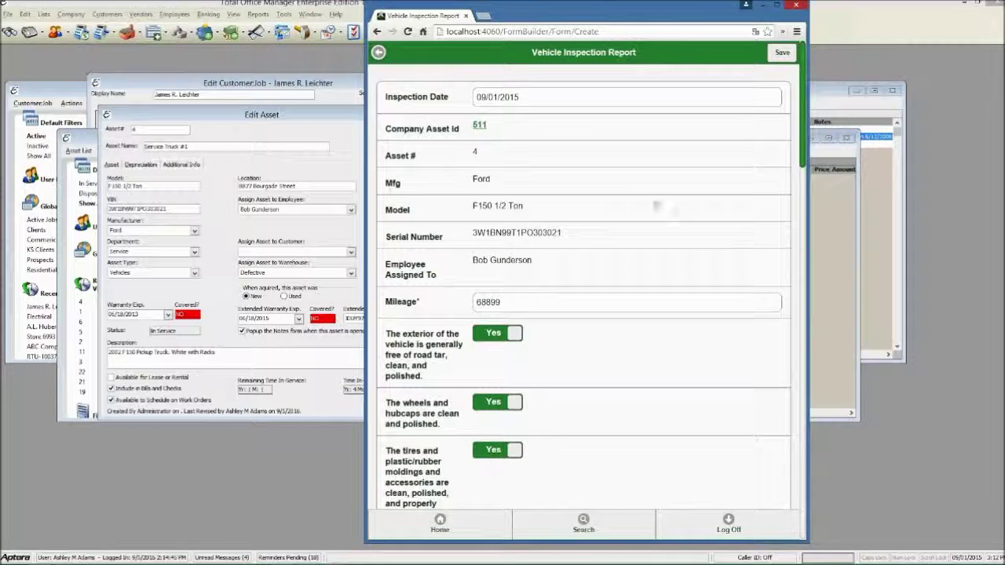
pyautogui.click(782, 53)
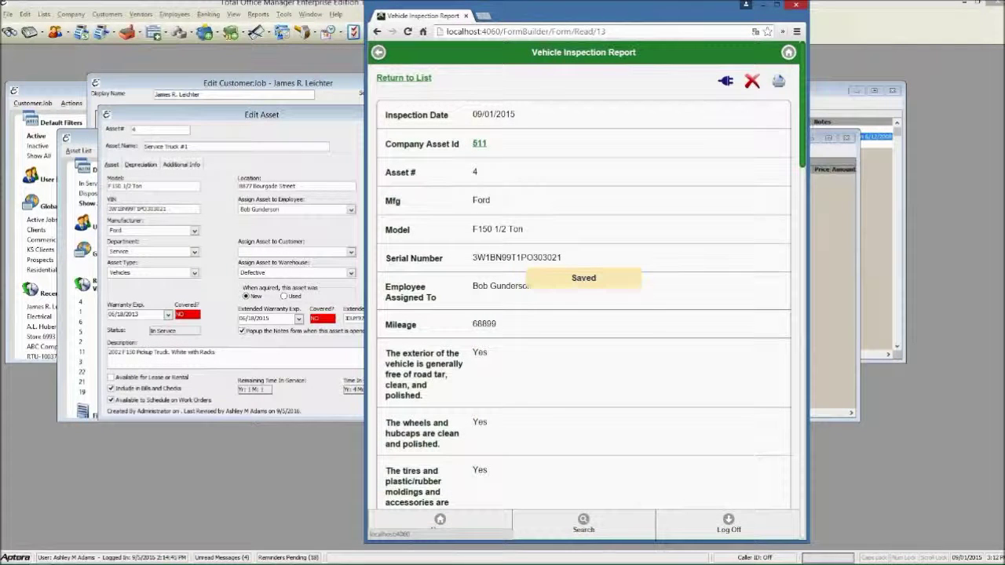
# Generate the inspection report PDF and open the downloaded file
pyautogui.click(779, 82)
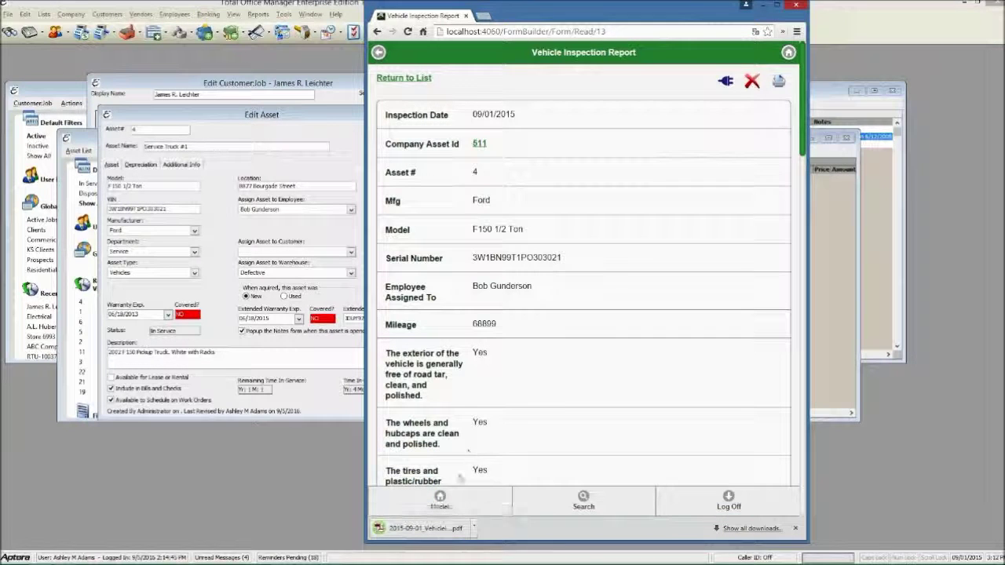
pyautogui.click(421, 527)
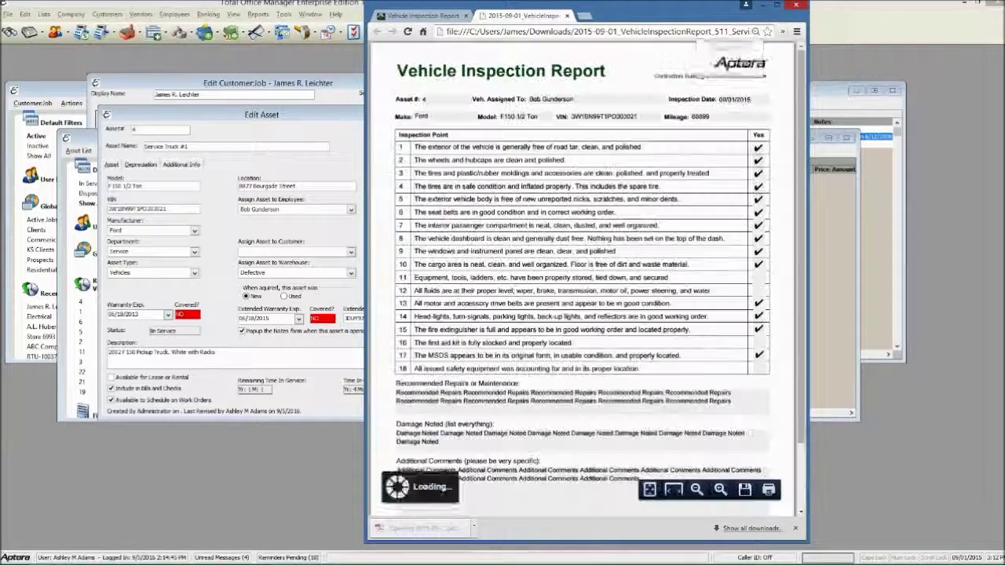
pyautogui.scroll(-1, 552, 309)
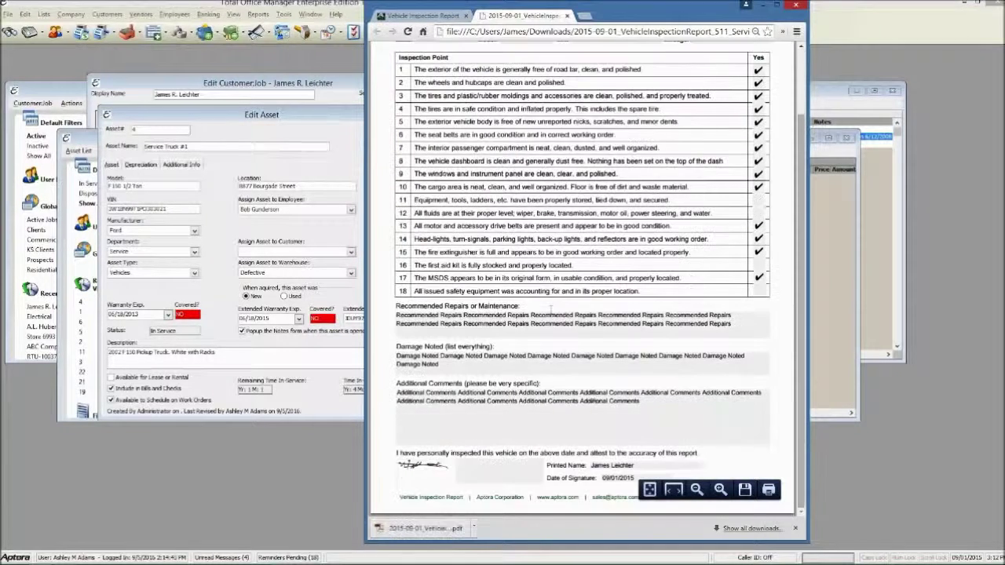
pyautogui.scroll(1, 552, 309)
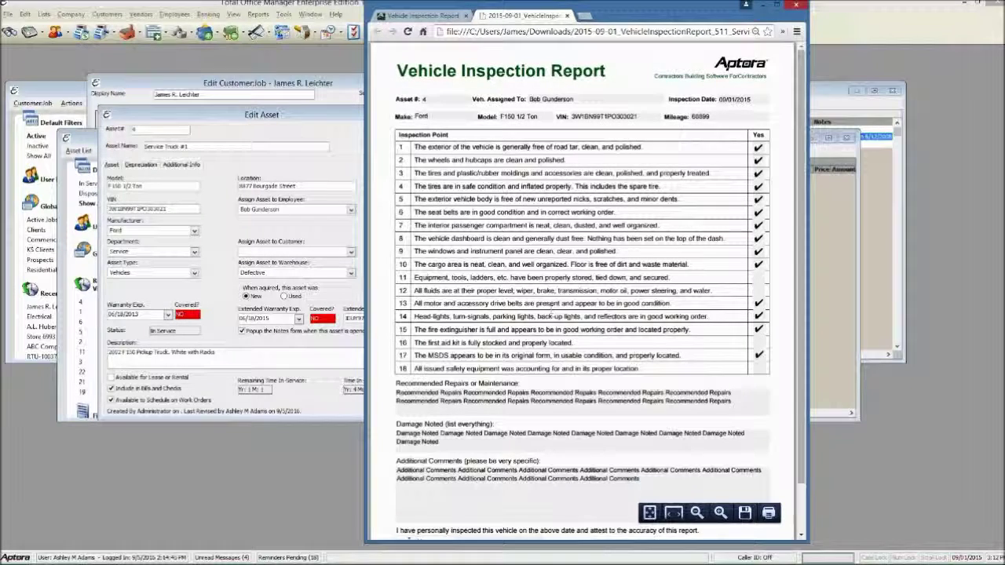
# Open the 2015-09-01 inspection report from the truck asset's Document Links
pyautogui.click(308, 130)
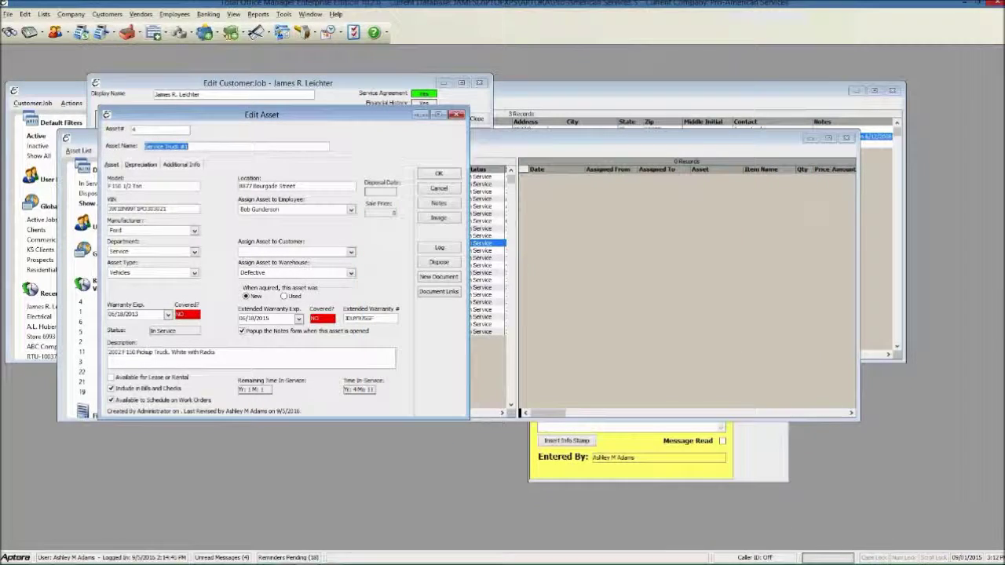
pyautogui.click(438, 293)
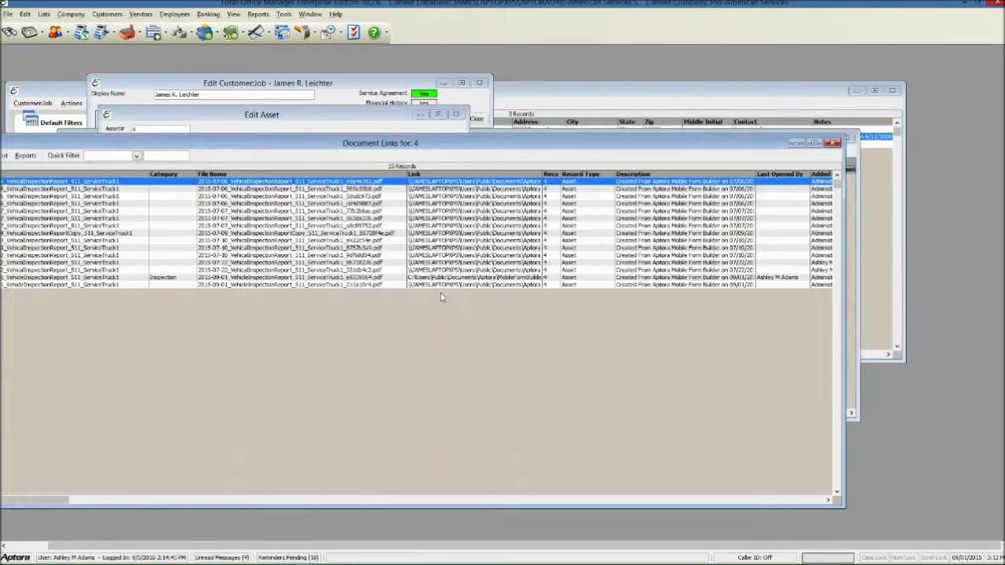
pyautogui.click(181, 280)
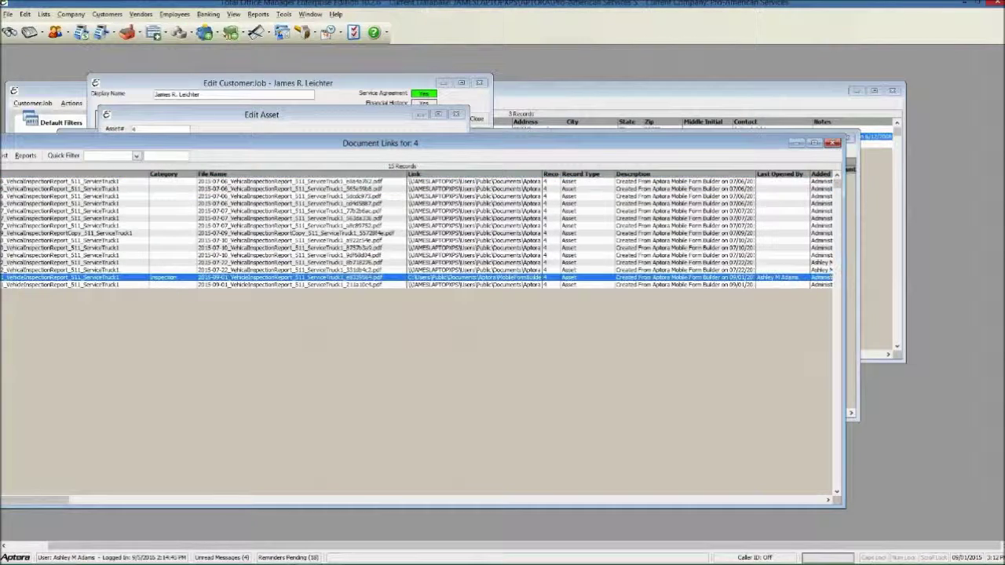
pyautogui.doubleClick(180, 279)
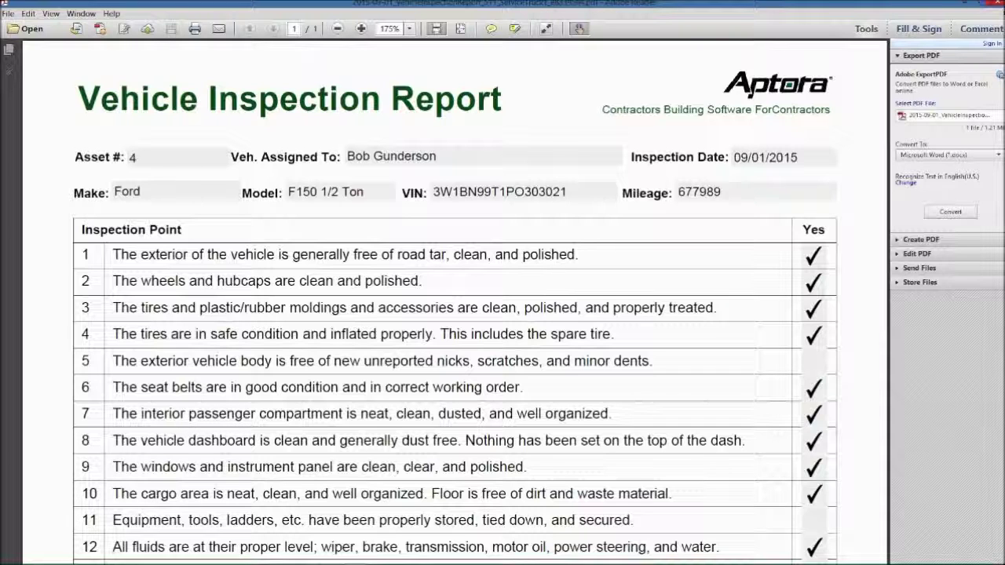
# Close the inspection report PDF in Adobe Reader
pyautogui.moveTo(1000, 4)
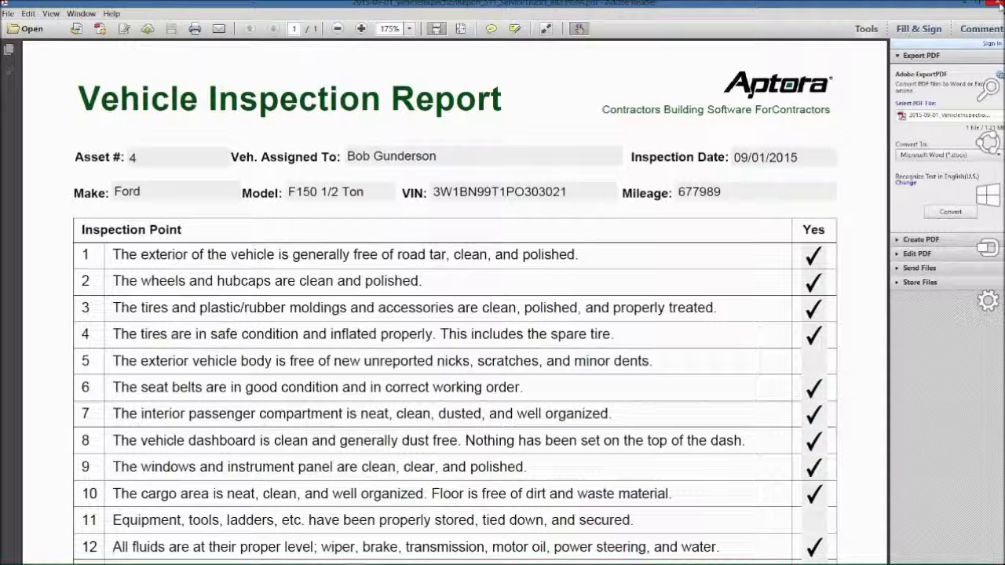
pyautogui.click(997, 4)
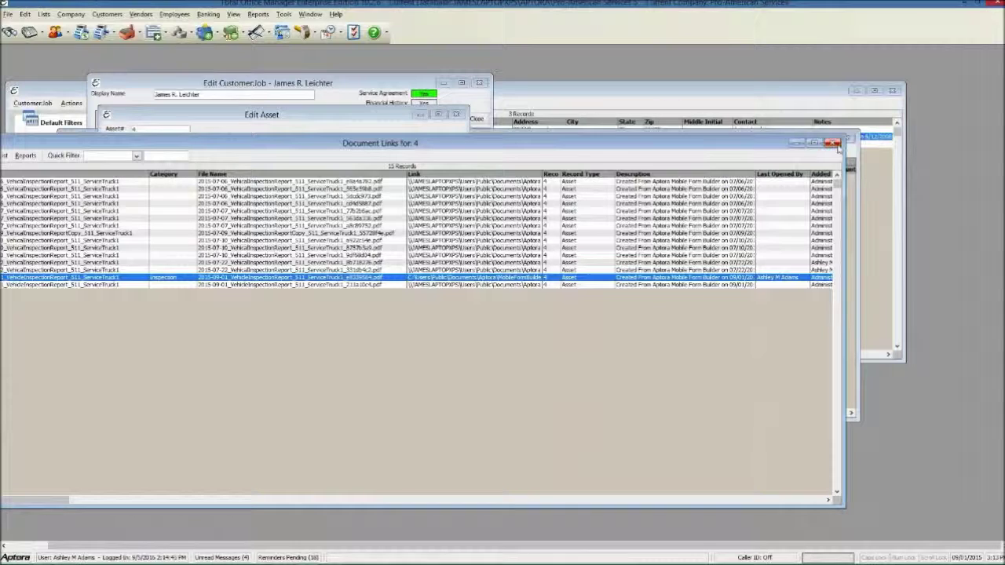
# Close the Document Links window and bring the browser with the report PDF forward
pyautogui.click(834, 143)
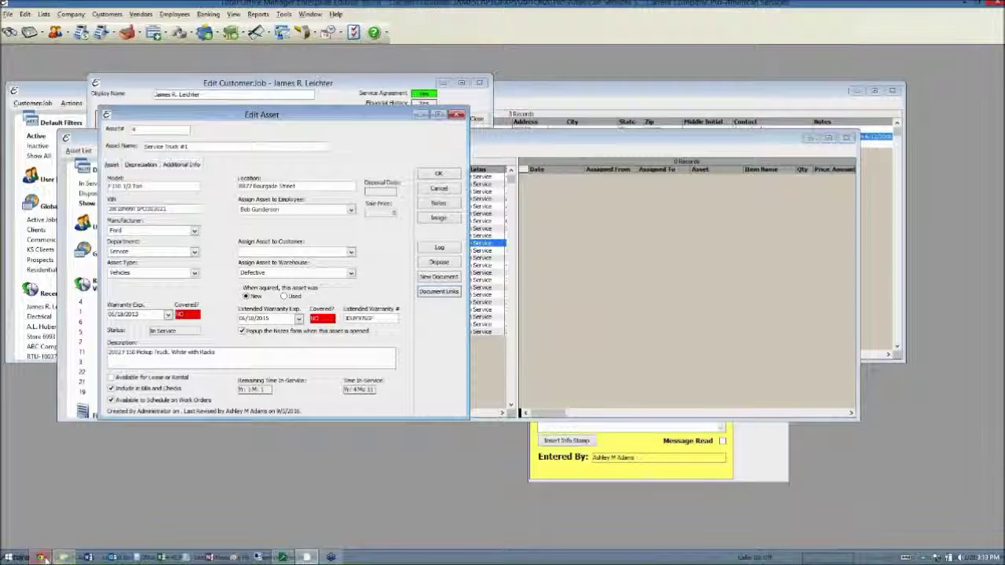
pyautogui.click(40, 558)
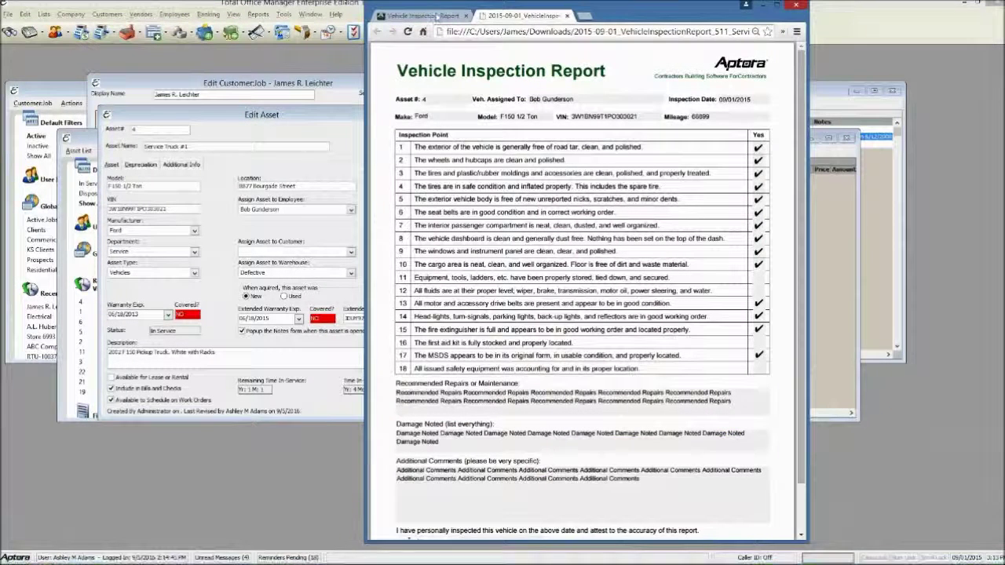
# Close the report PDF tab, go to the Aptora Mobile home menu, and open More
pyautogui.click(436, 16)
pyautogui.click(567, 16)
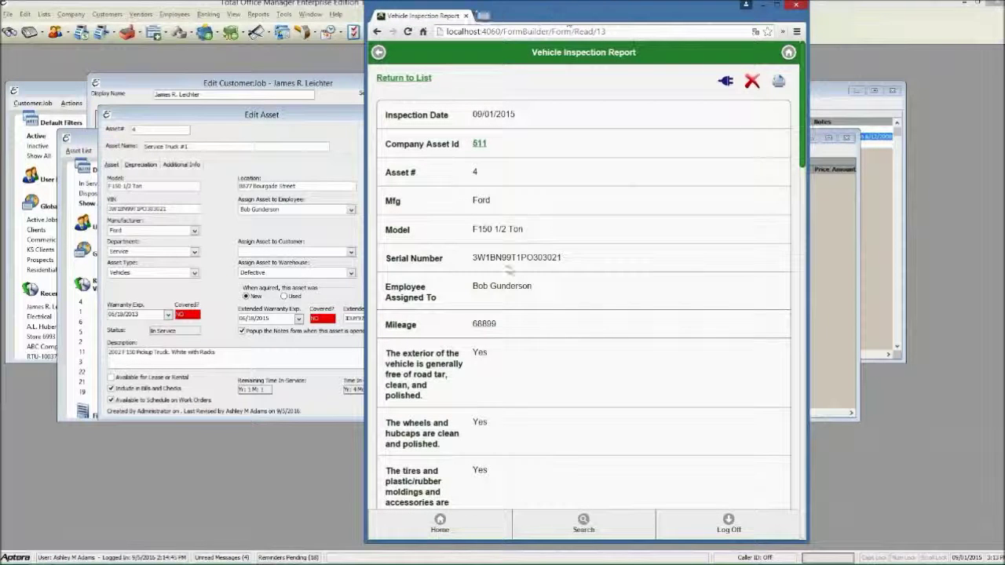
pyautogui.click(440, 523)
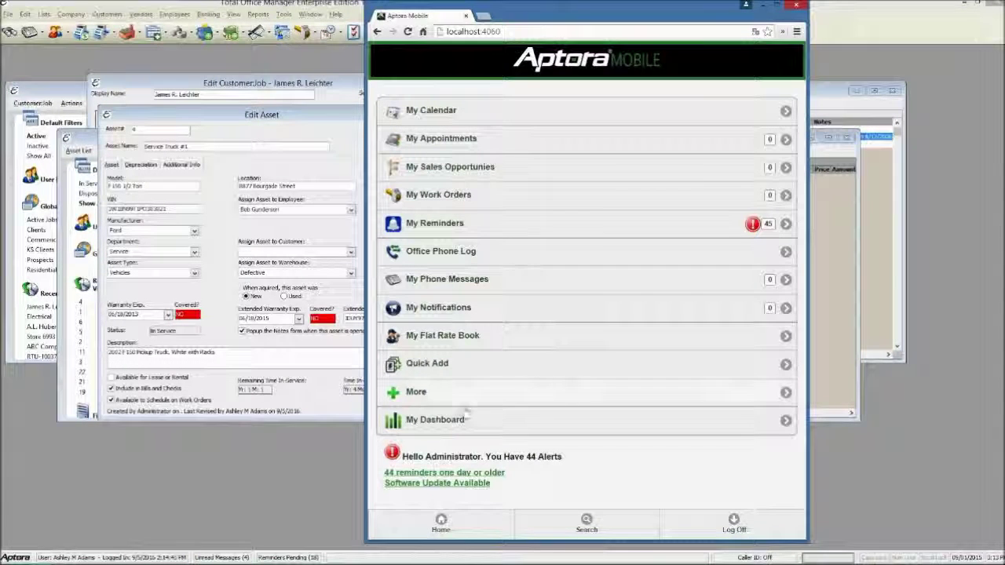
pyautogui.click(430, 394)
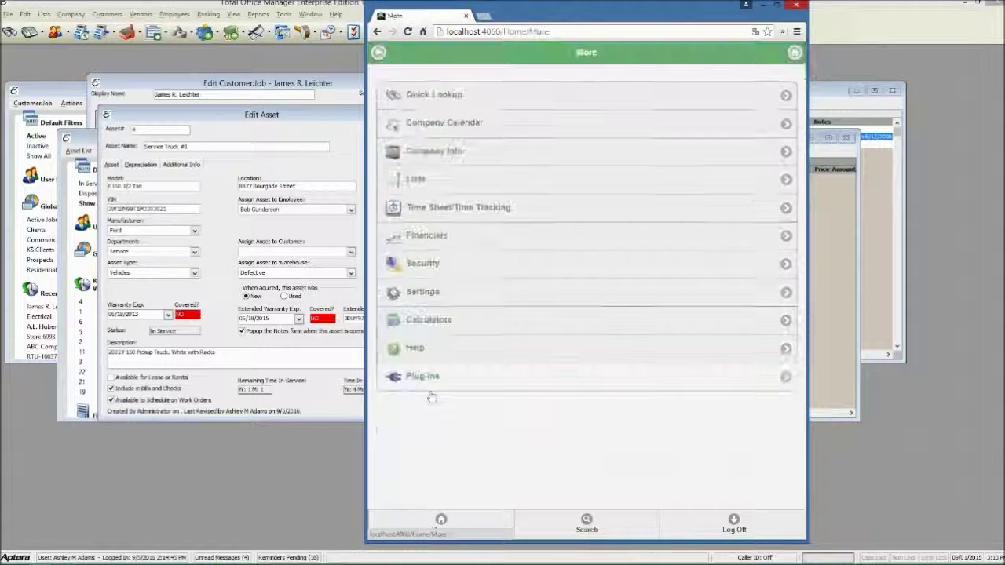
# Create a new Proposal for 24 Hour Fitness - Corporate via Customers:Jobs and the Form Builder plug-in
pyautogui.click(424, 179)
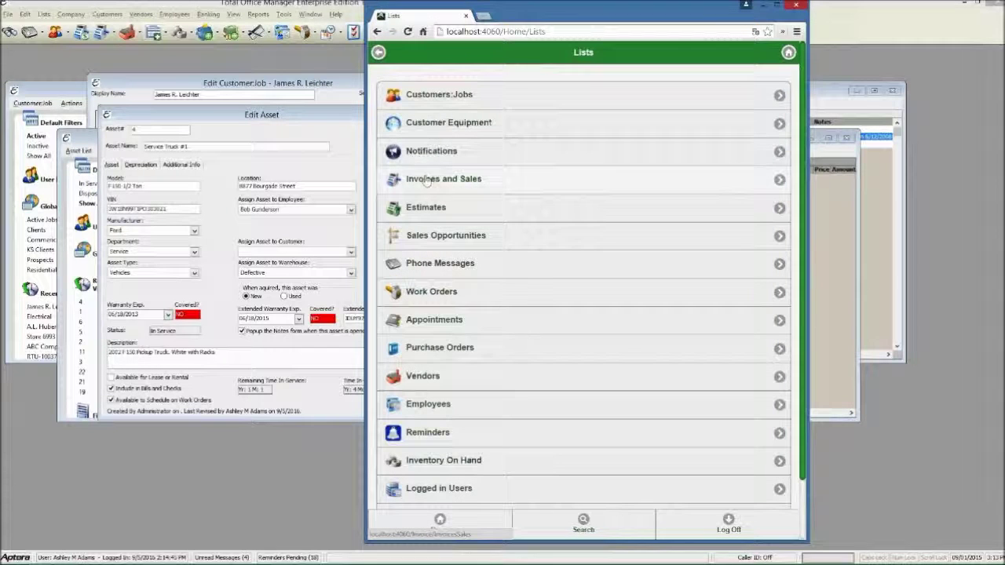
pyautogui.click(430, 95)
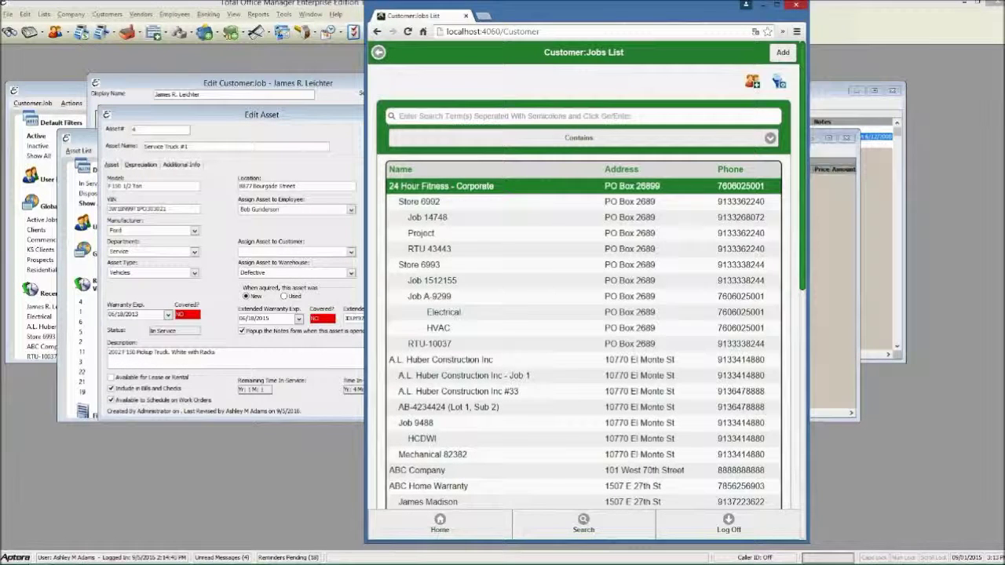
pyautogui.click(445, 186)
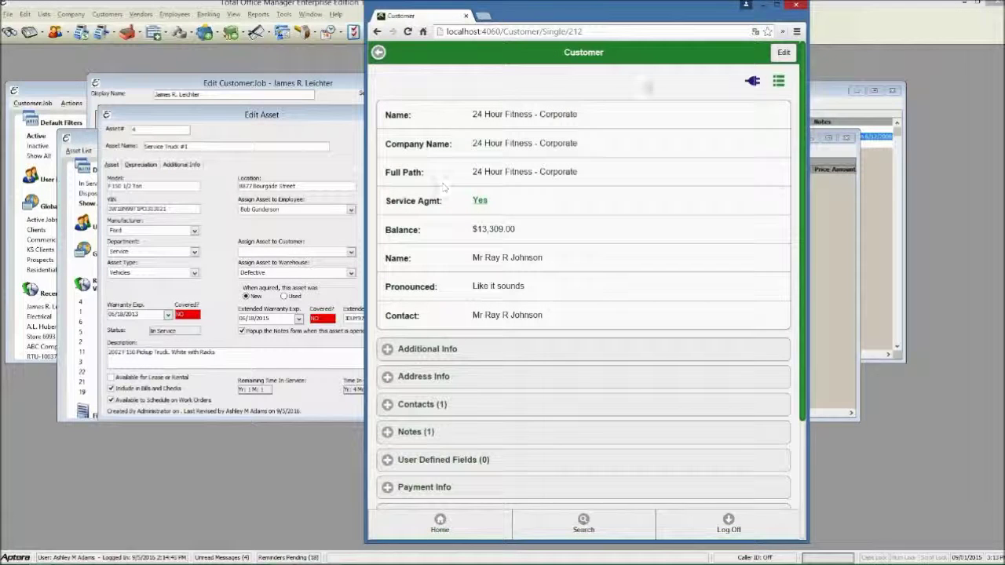
pyautogui.click(751, 83)
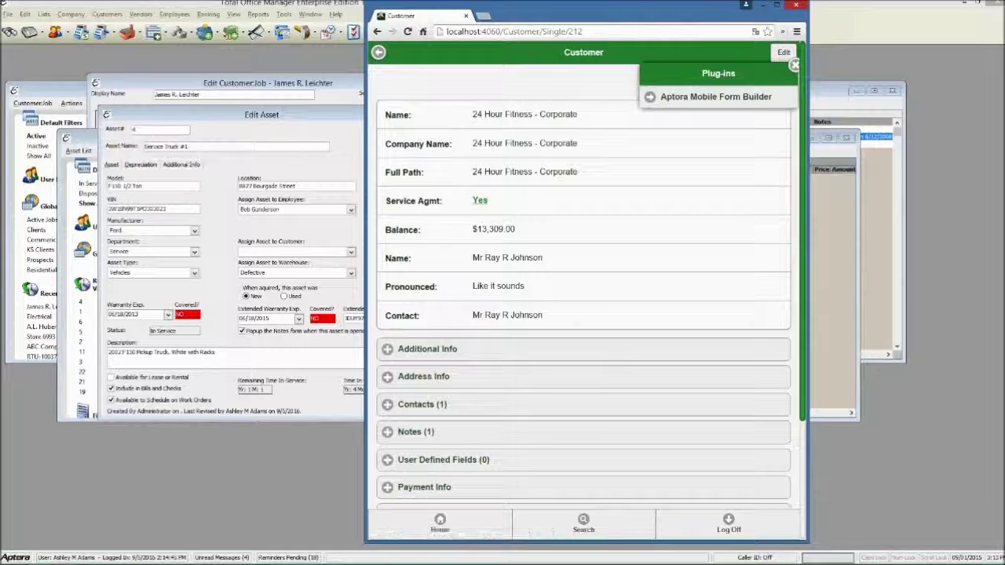
pyautogui.click(739, 98)
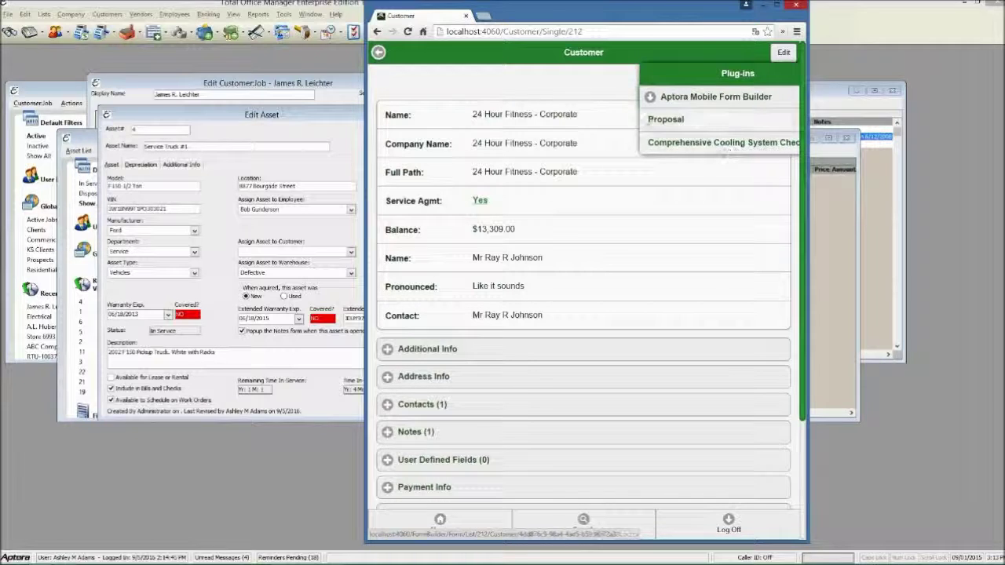
pyautogui.click(663, 122)
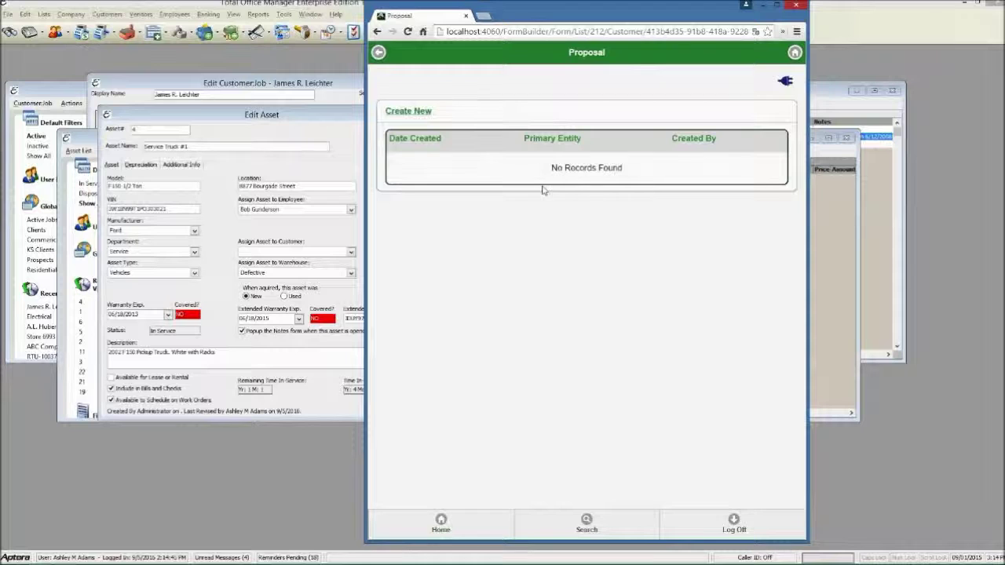
pyautogui.click(419, 116)
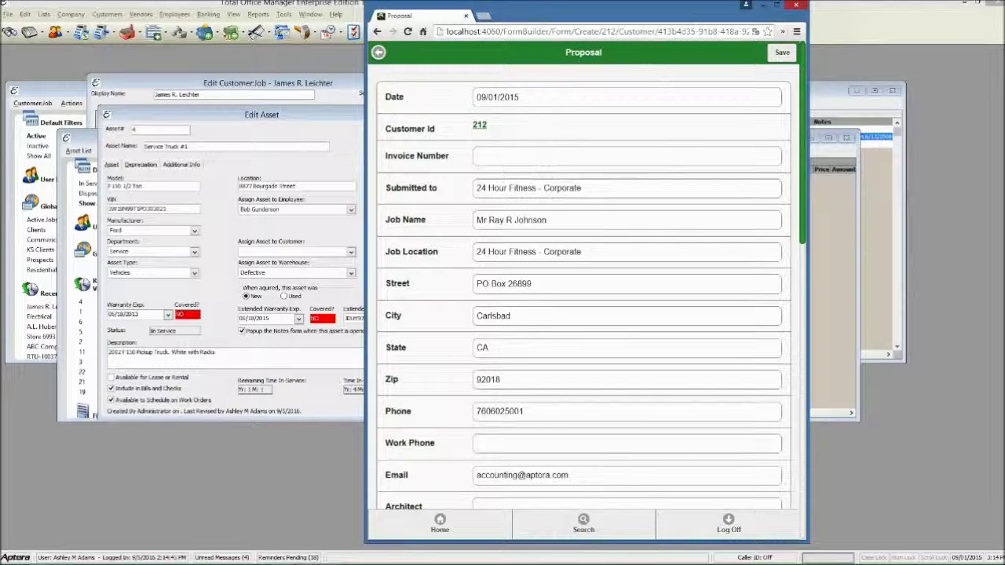
# Open customer 212's record in a new tab, view its service agreements, then minimize Total Office Manager
pyautogui.rightClick(493, 128)
pyautogui.click(511, 135)
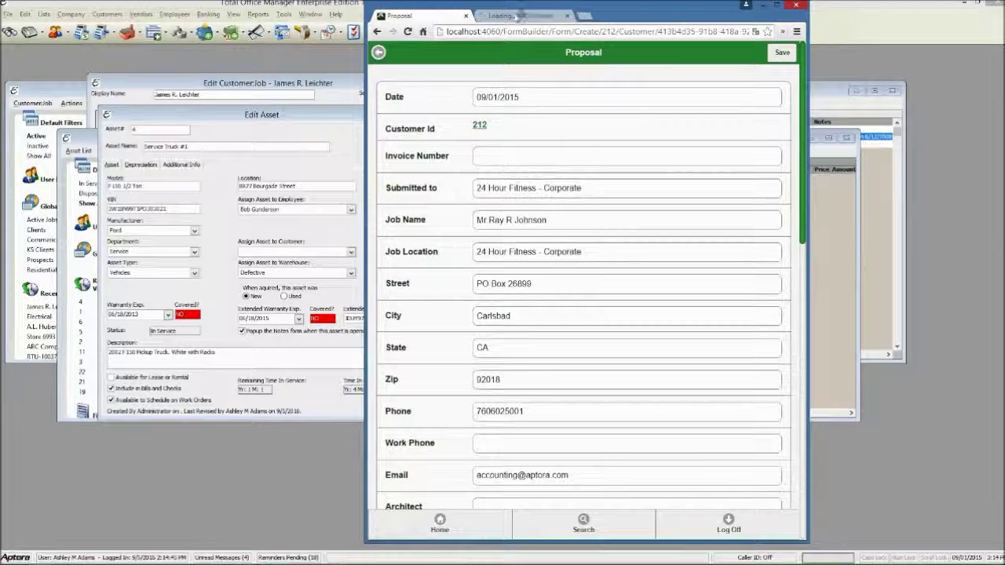
pyautogui.click(516, 16)
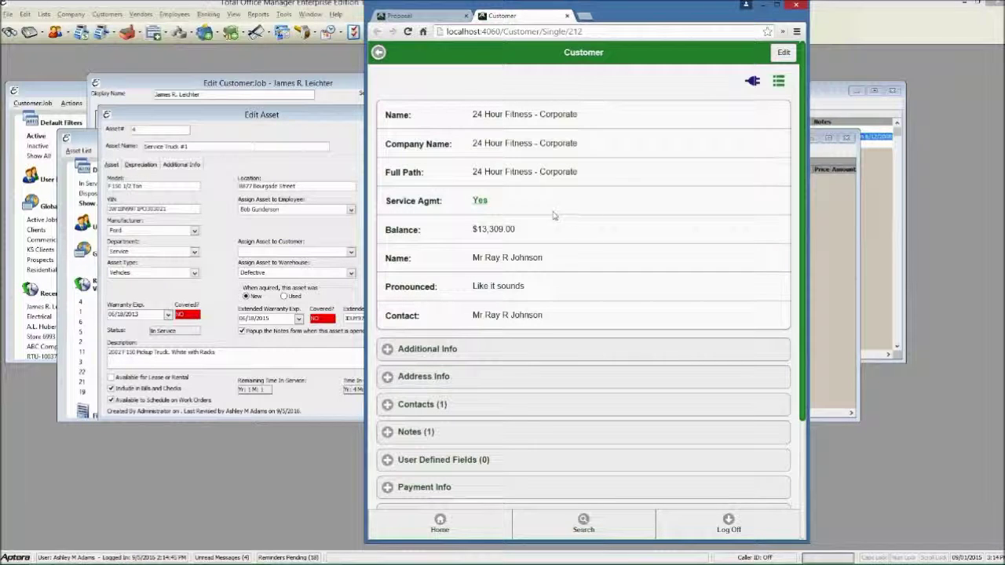
pyautogui.click(422, 16)
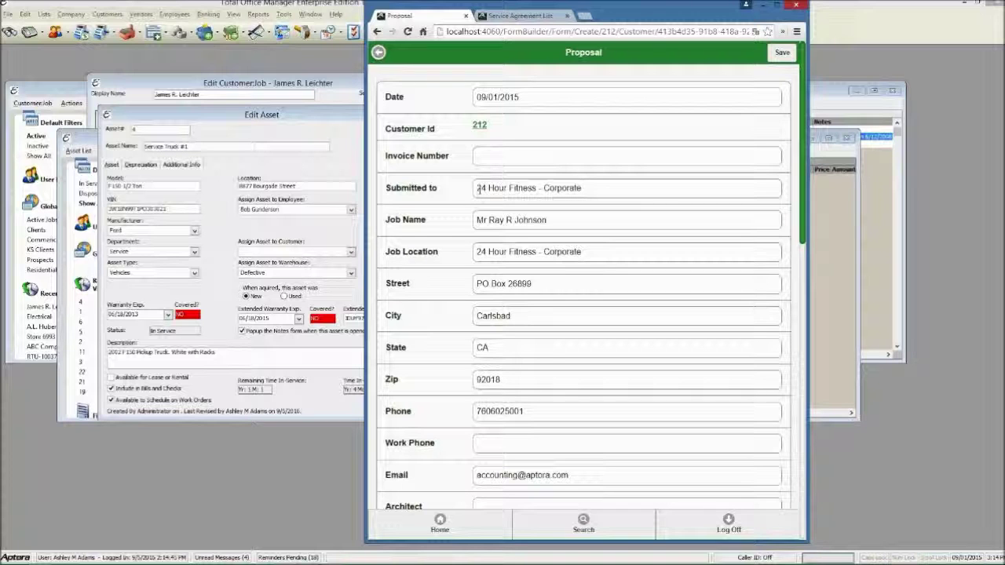
pyautogui.click(961, 5)
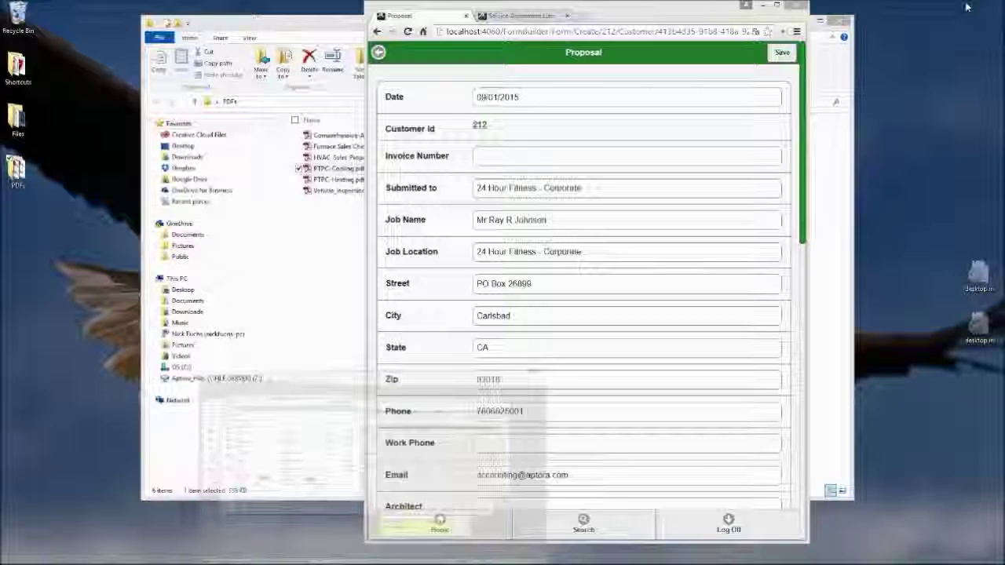
# Minimize the browser and PDFs folder, then restore, move and enlarge Form Builder Designer
pyautogui.click(763, 5)
pyautogui.click(805, 21)
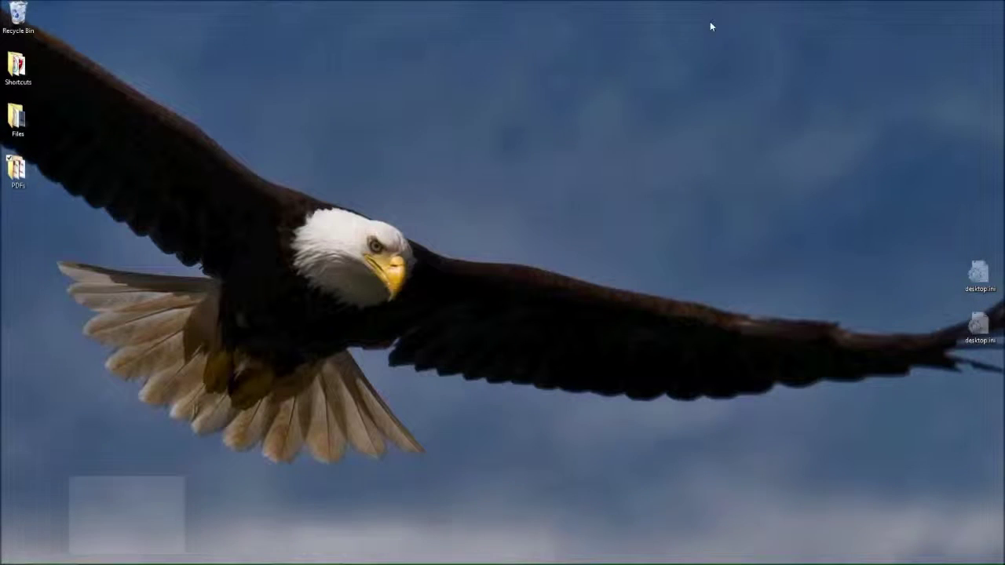
pyautogui.click(284, 557)
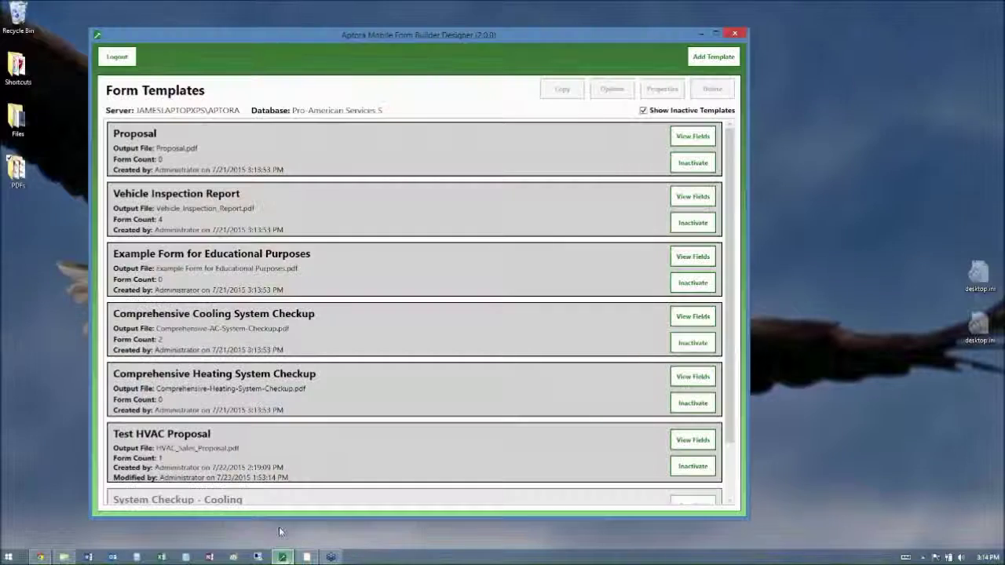
pyautogui.moveTo(402, 37); pyautogui.dragTo(349, 27)
pyautogui.moveTo(693, 508); pyautogui.dragTo(815, 555)
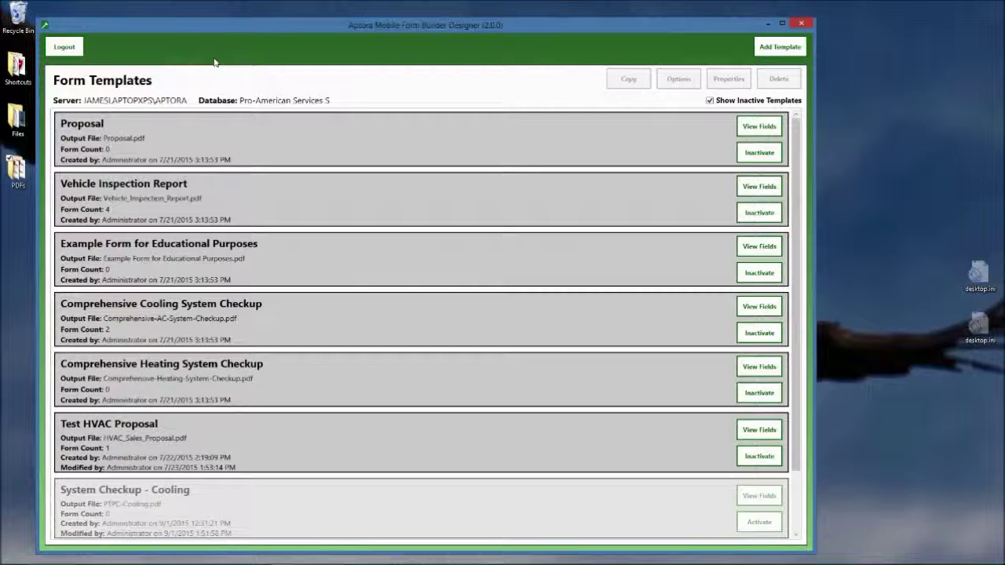
# Browse the Proposal, Vehicle Inspection, Example Form and Cooling Checkup templates, then open the desktop PDFs folder
pyautogui.click(99, 139)
pyautogui.click(116, 210)
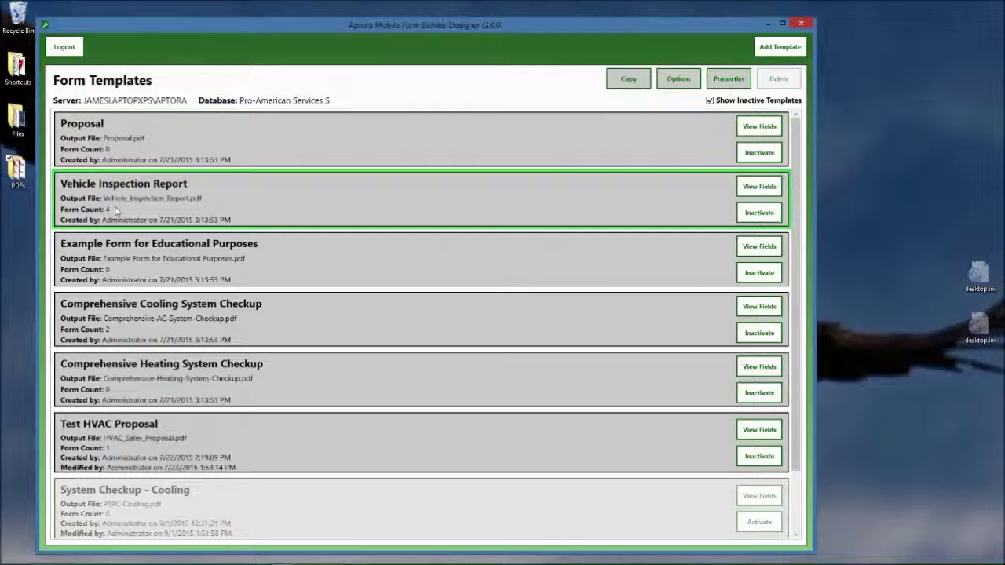
pyautogui.click(193, 251)
pyautogui.click(189, 317)
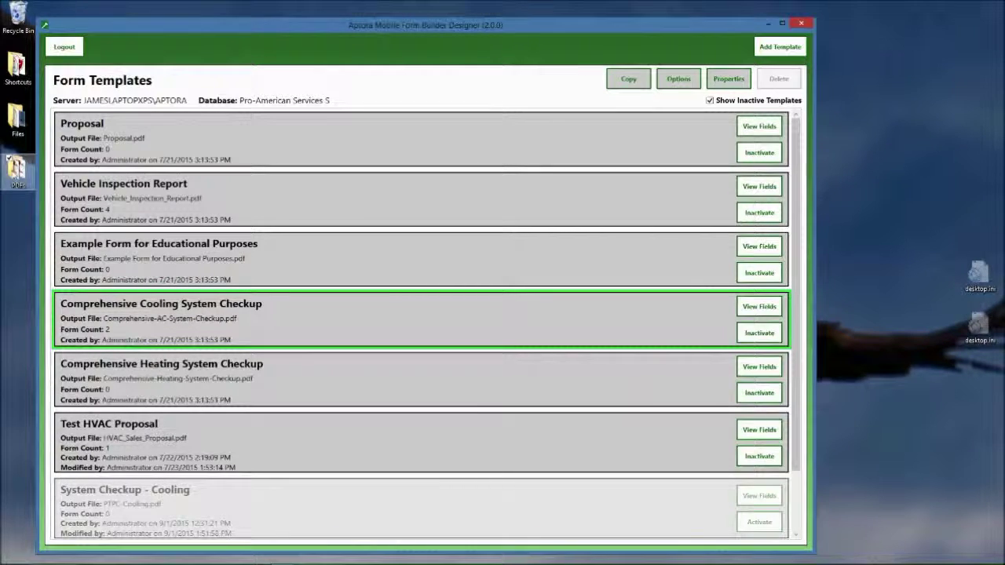
pyautogui.doubleClick(15, 169)
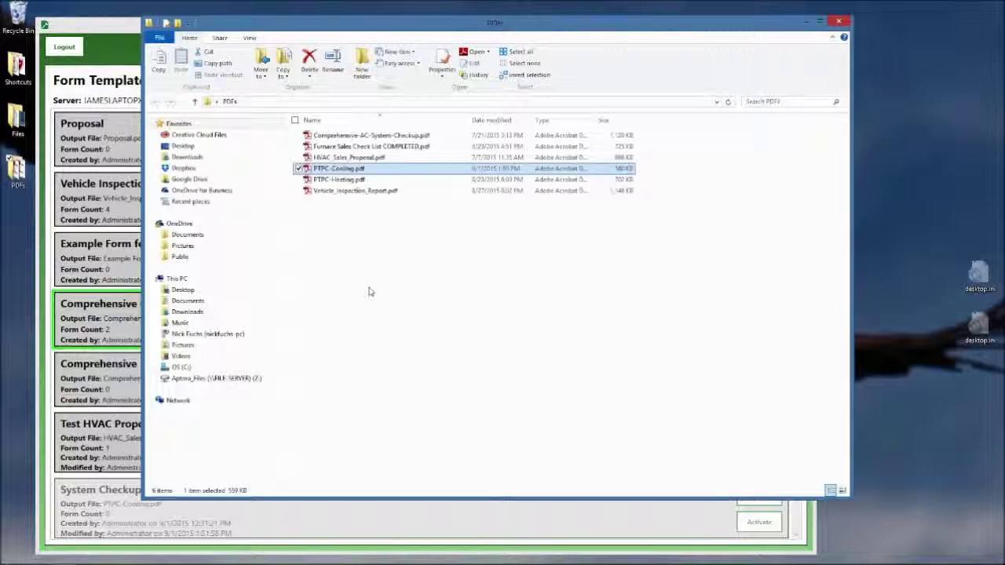
pyautogui.doubleClick(340, 169)
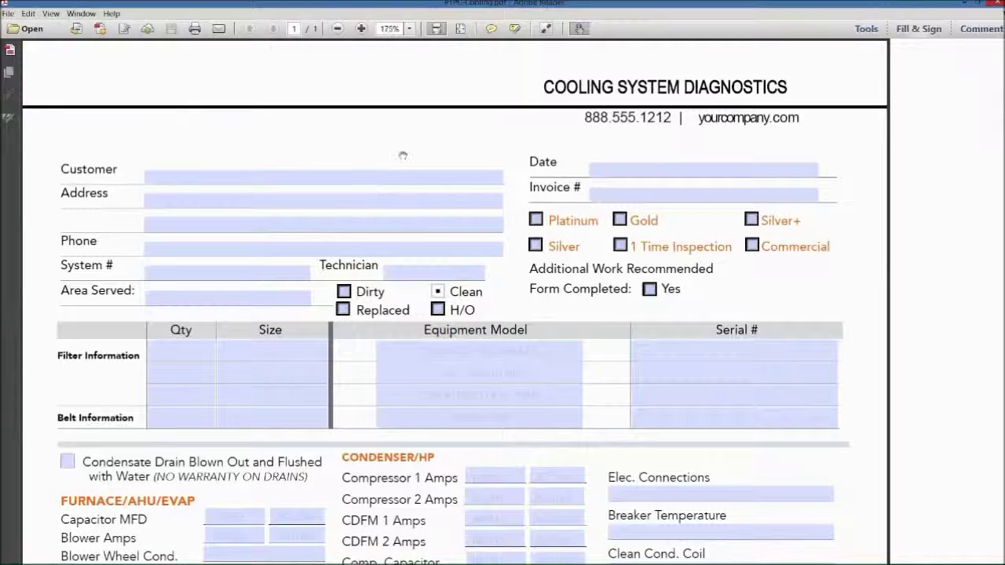
pyautogui.scroll(-3, 455, 314)
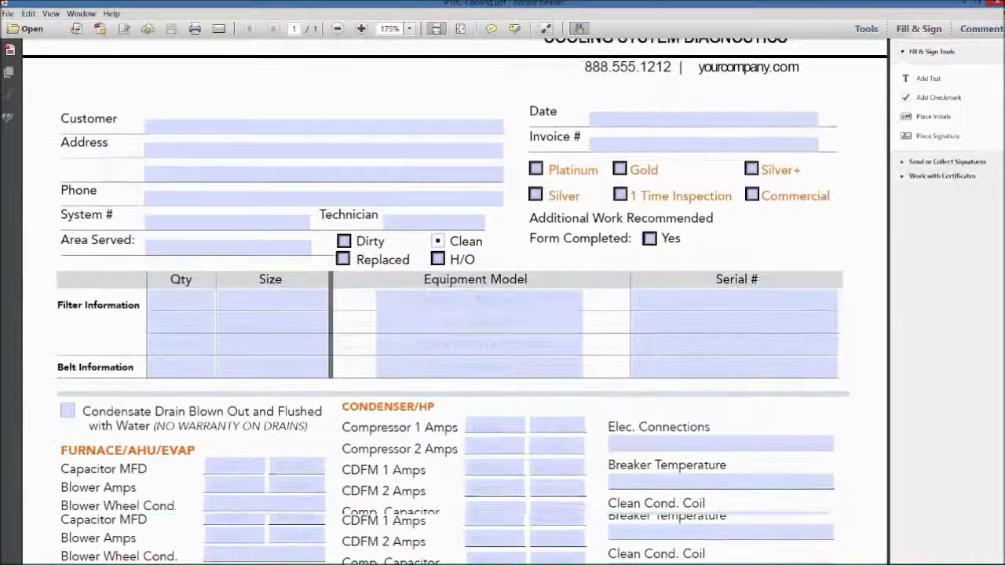
pyautogui.scroll(-9, 319, 143)
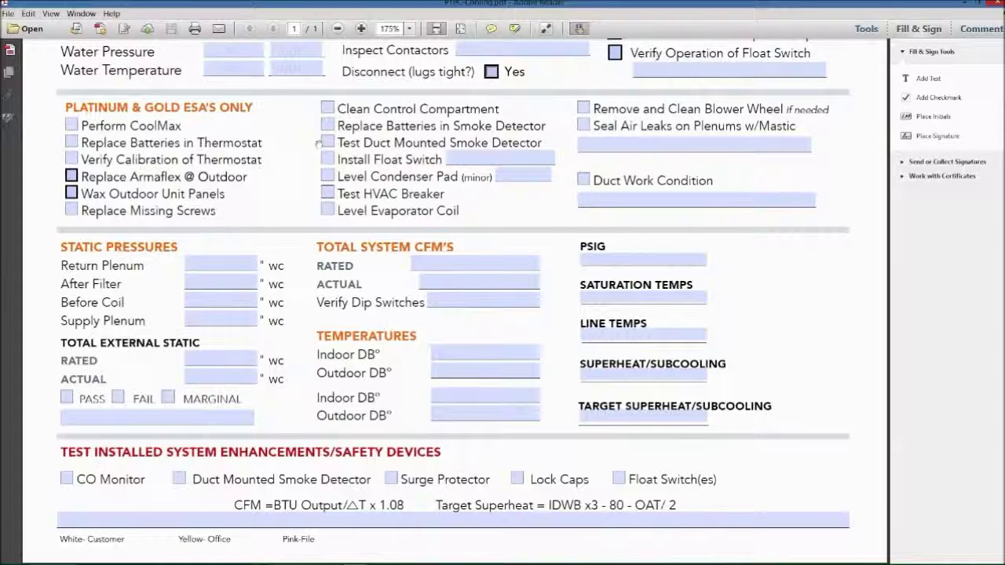
pyautogui.scroll(4, 319, 143)
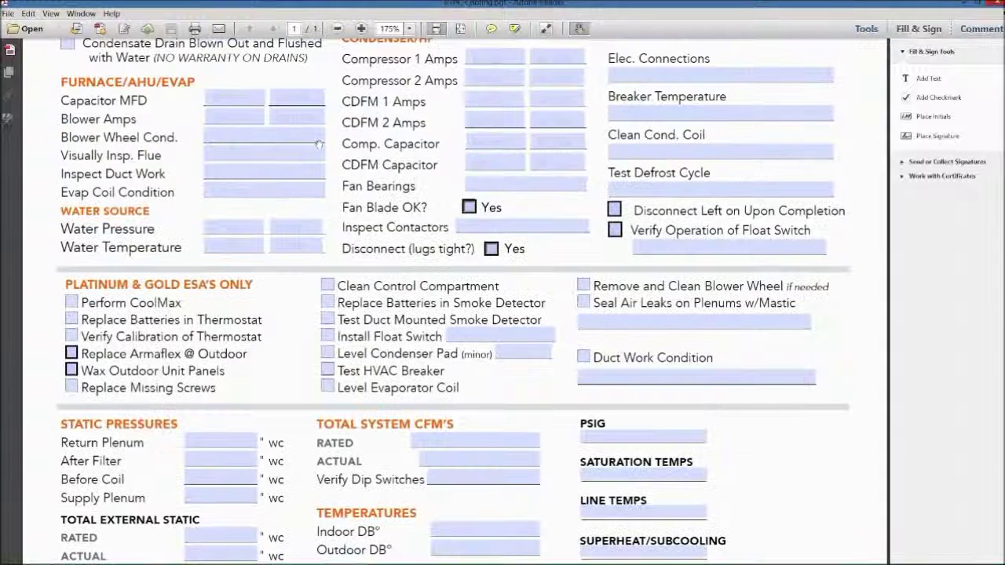
pyautogui.scroll(9, 319, 143)
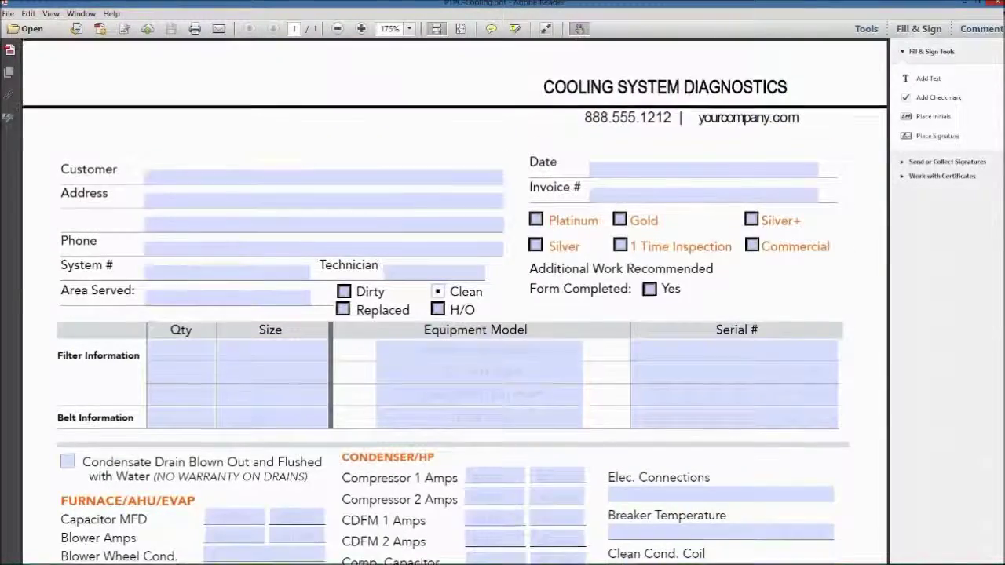
pyautogui.scroll(-8, 297, 138)
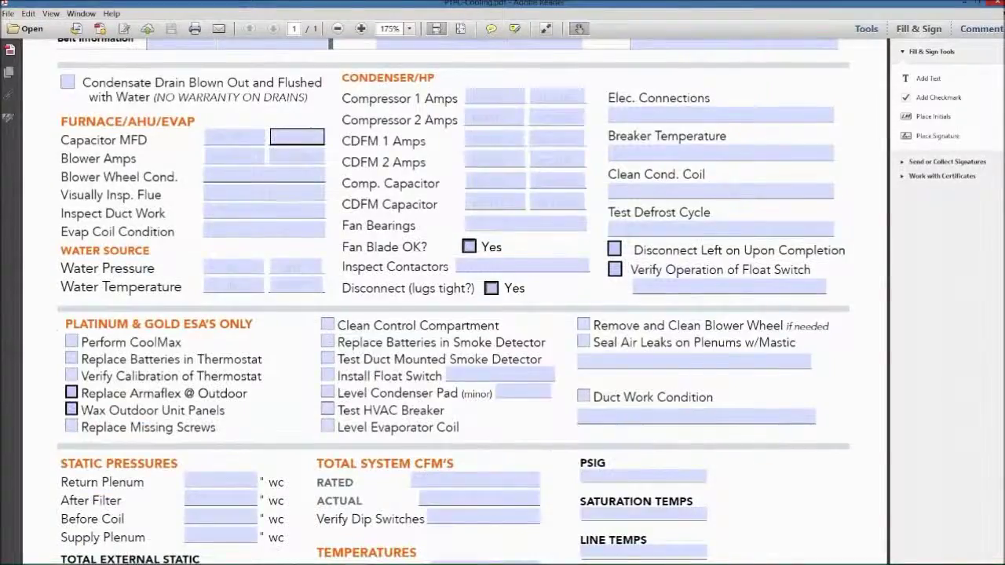
pyautogui.scroll(-3, 297, 138)
pyautogui.click(995, 4)
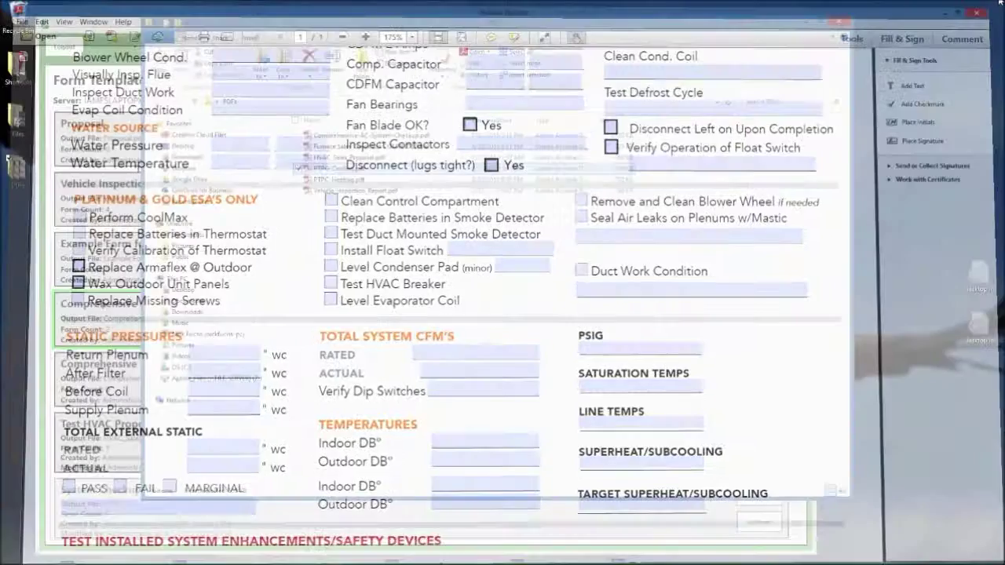
pyautogui.click(813, 21)
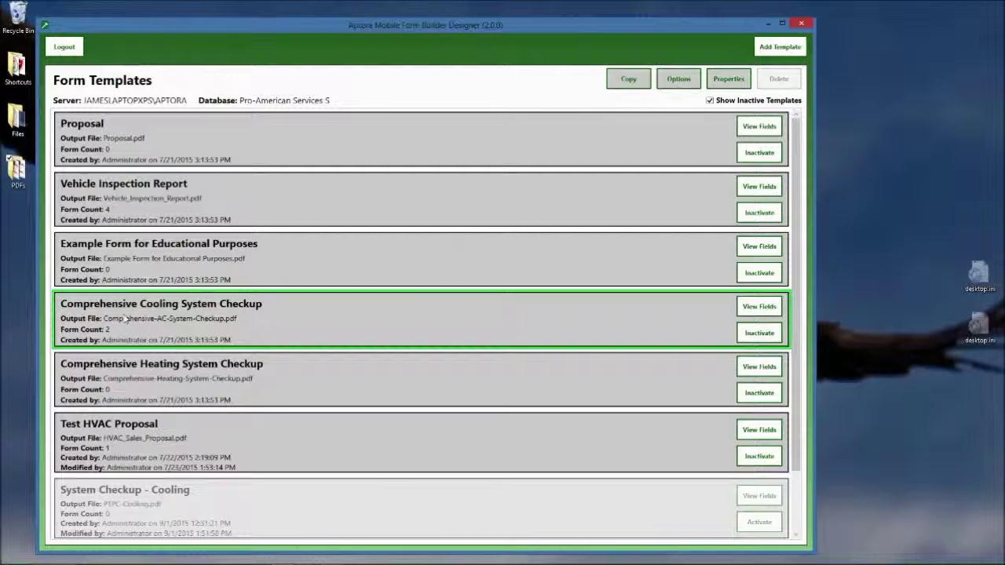
# Open the Comprehensive Cooling System Checkup template and inspect the super-heat test, Inspection Date, Contact Info and Contact Name fields
pyautogui.doubleClick(185, 313)
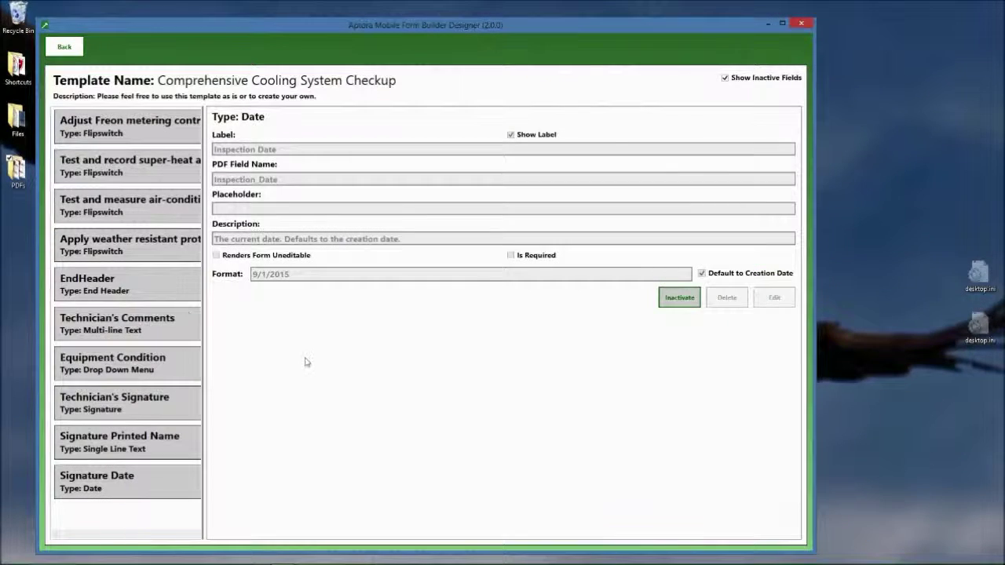
pyautogui.click(117, 172)
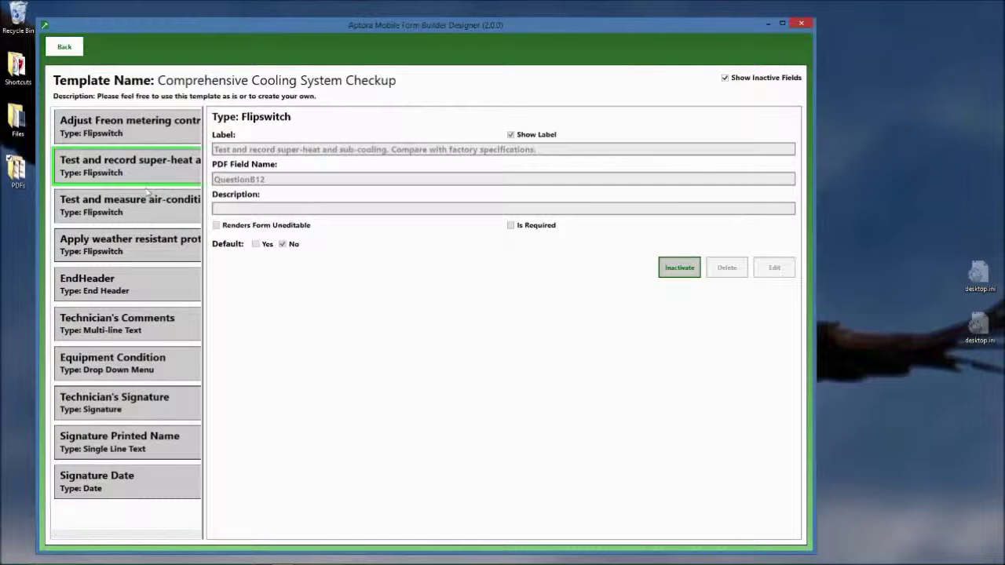
pyautogui.scroll(10, 146, 190)
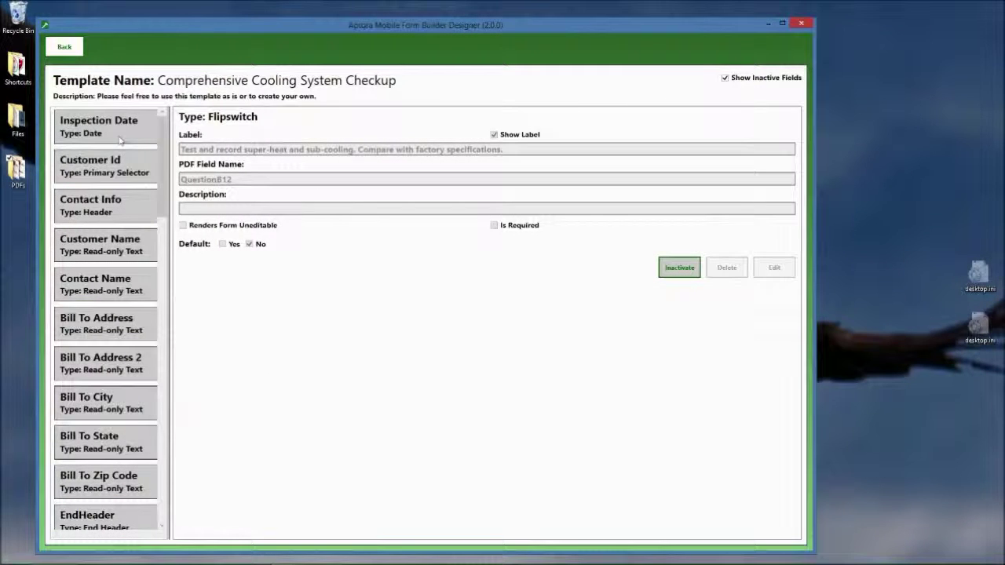
pyautogui.click(119, 139)
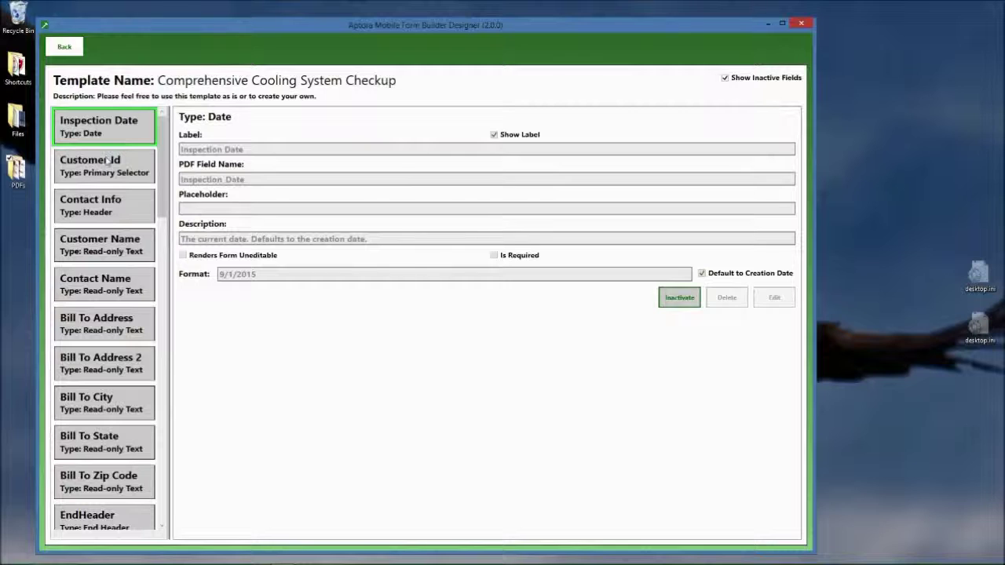
pyautogui.click(106, 211)
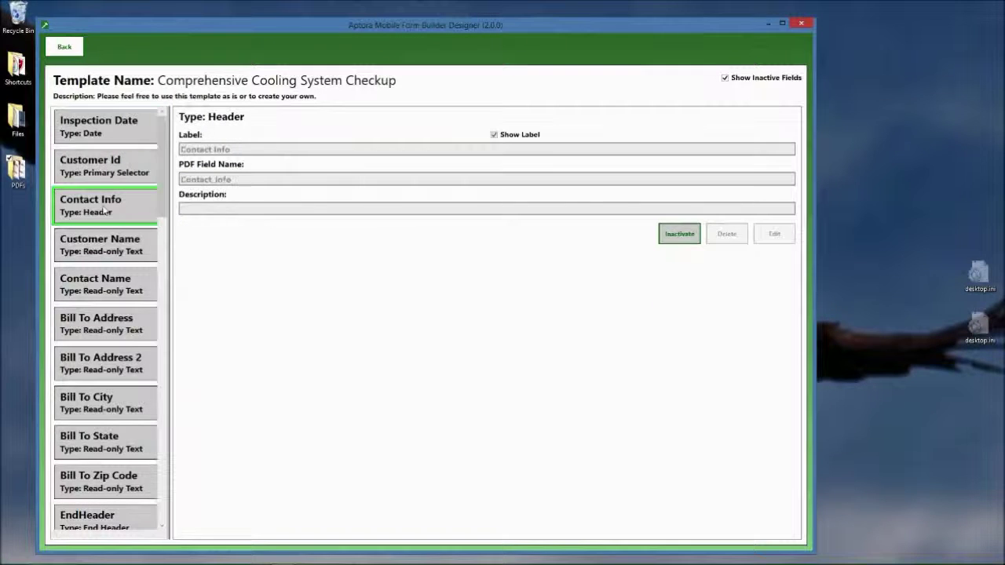
pyautogui.click(102, 296)
# Check the air-leak repair, evaporator coil and condensate drain questions, then open the Vehicle Inspection Report's fields
pyautogui.scroll(-5, 101, 338)
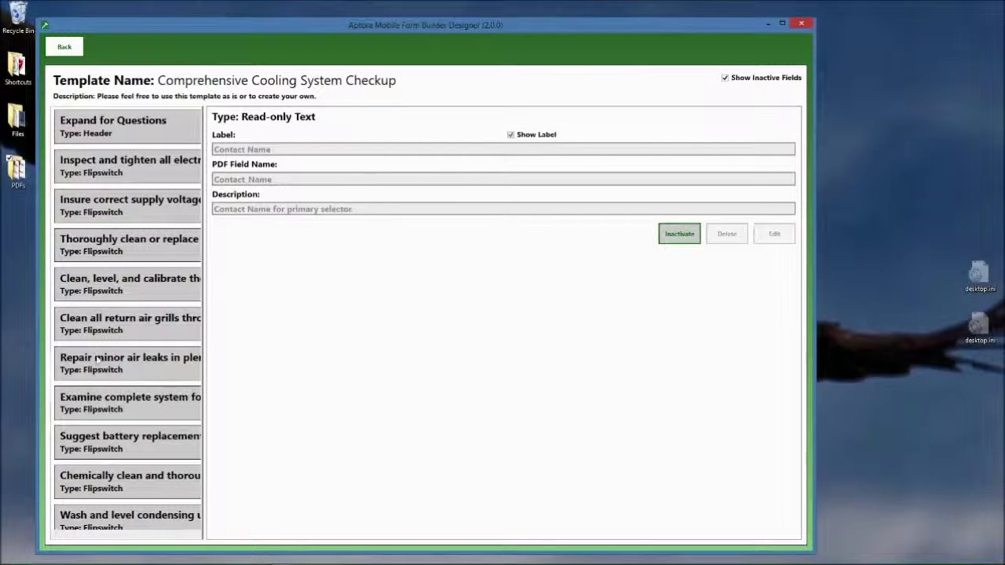
pyautogui.click(98, 360)
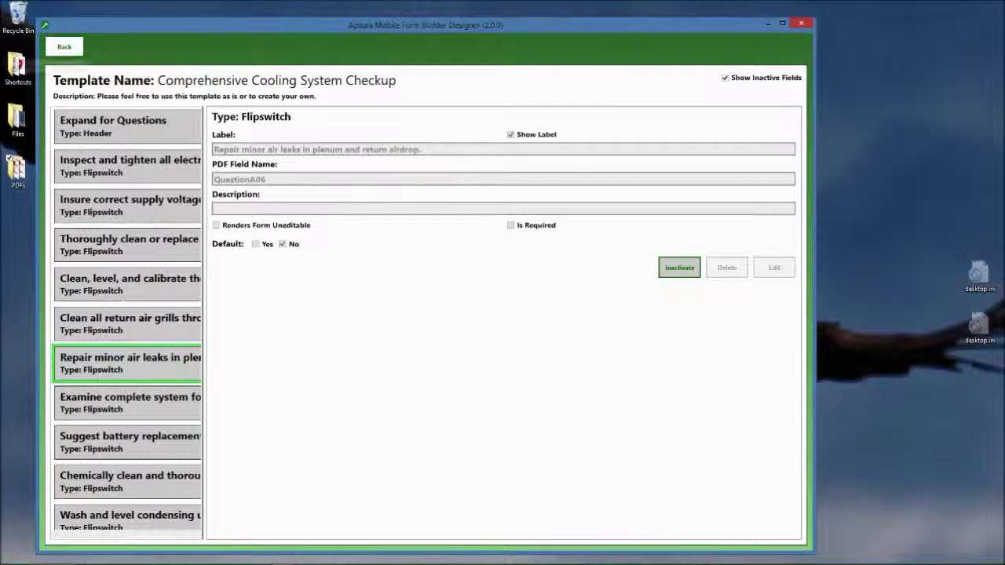
pyautogui.scroll(-3, 123, 302)
pyautogui.click(123, 338)
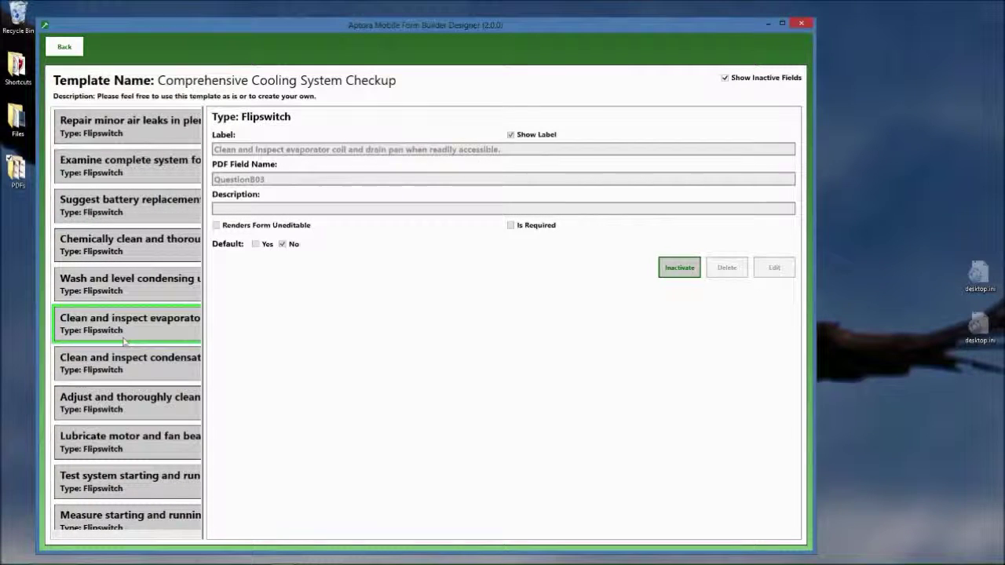
pyautogui.click(123, 360)
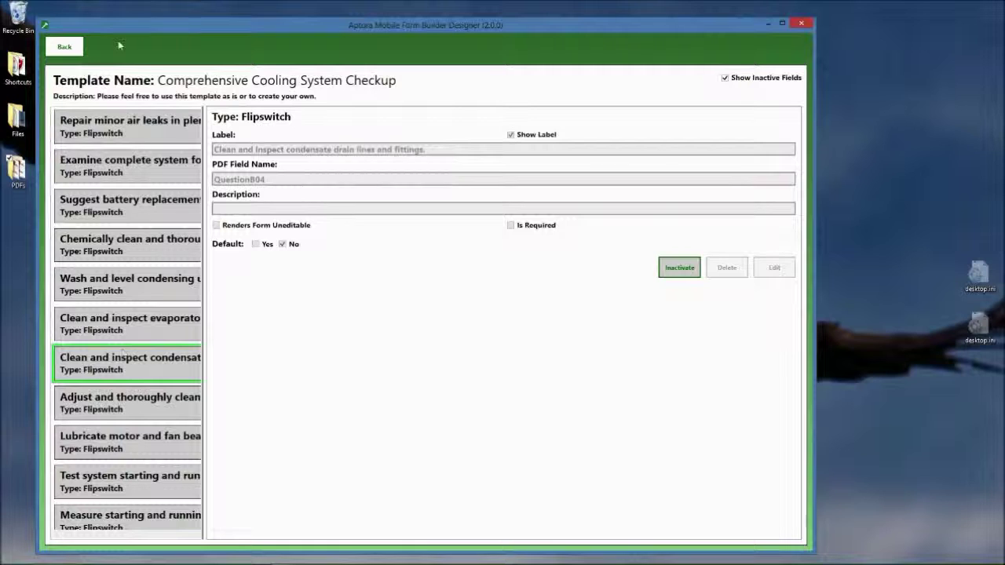
pyautogui.click(64, 46)
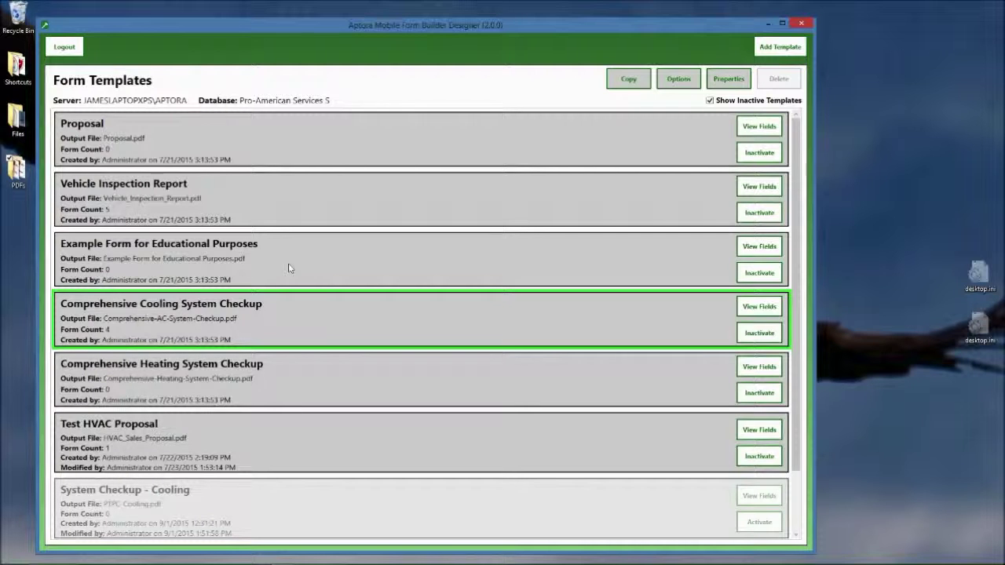
pyautogui.doubleClick(124, 191)
pyautogui.scroll(-2, 166, 334)
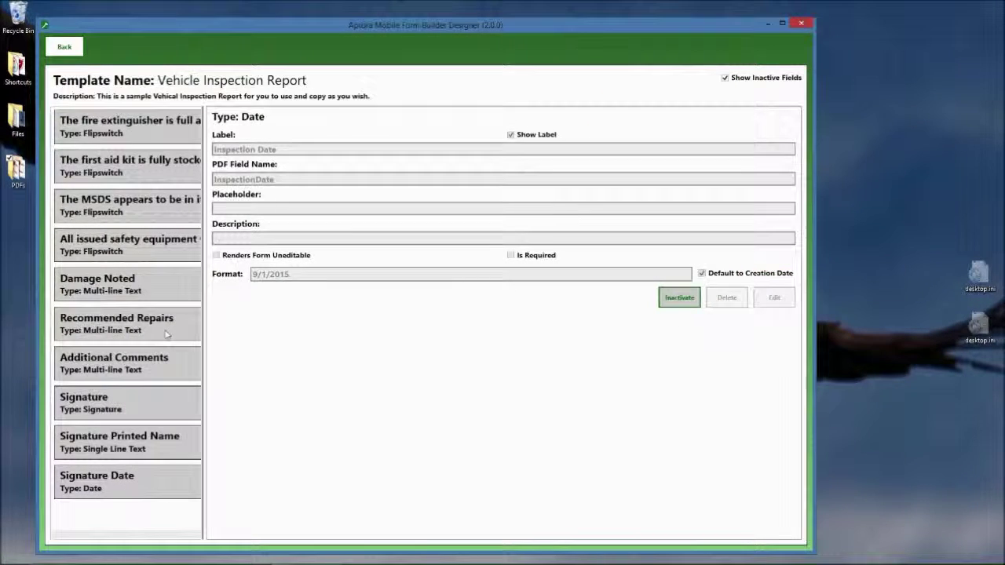
pyautogui.scroll(3, 133, 212)
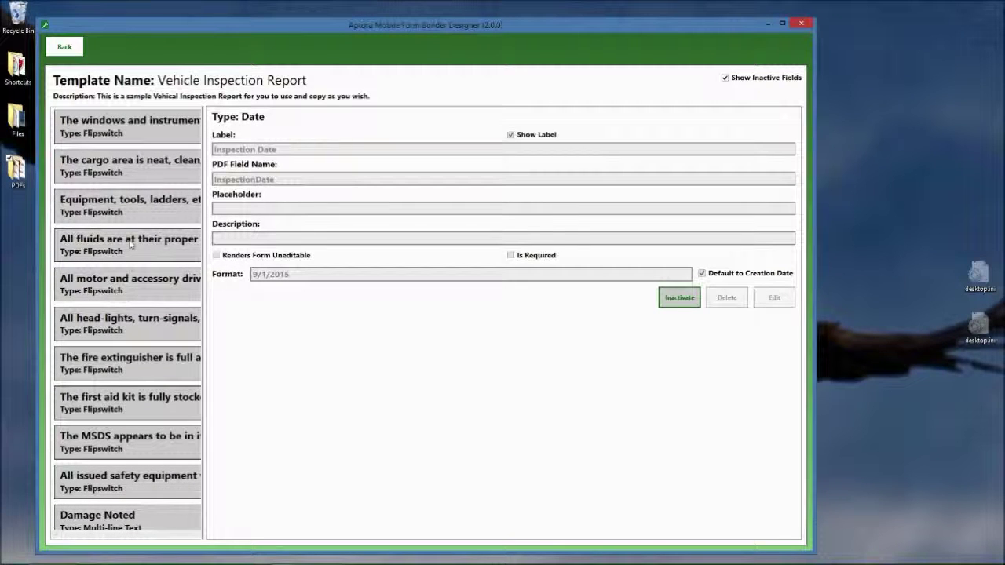
pyautogui.scroll(8, 135, 340)
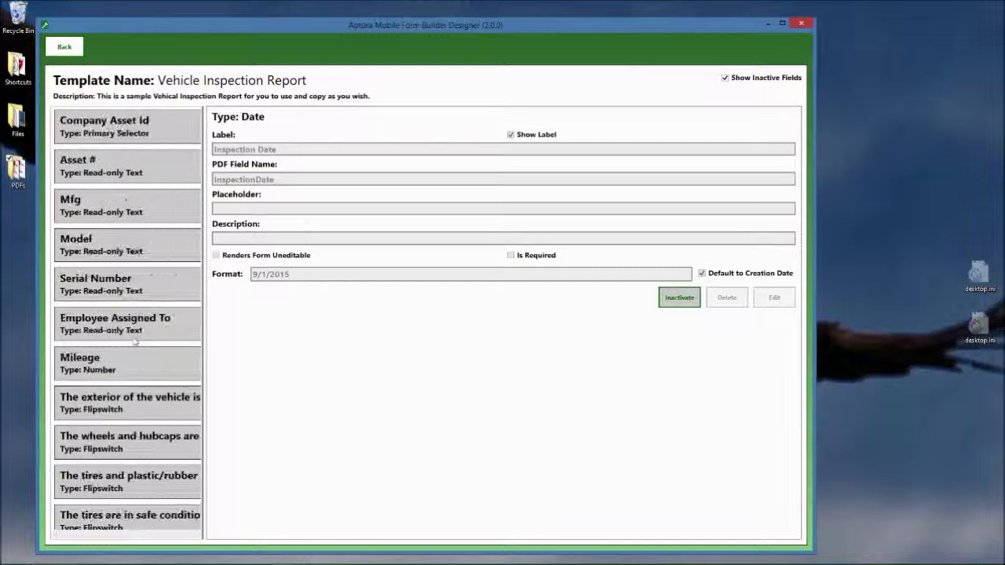
pyautogui.scroll(-5, 135, 340)
pyautogui.scroll(-6, 135, 340)
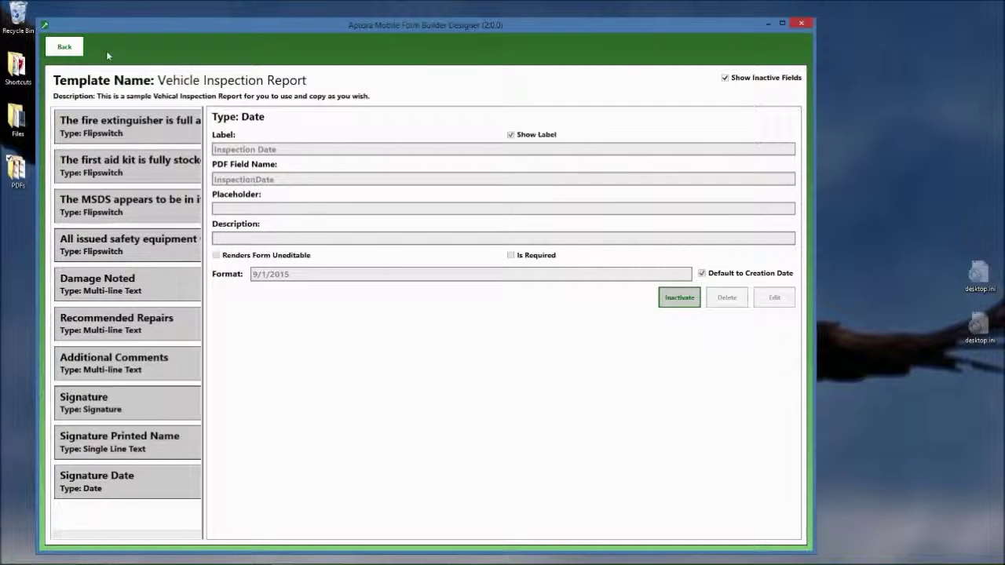
pyautogui.click(63, 49)
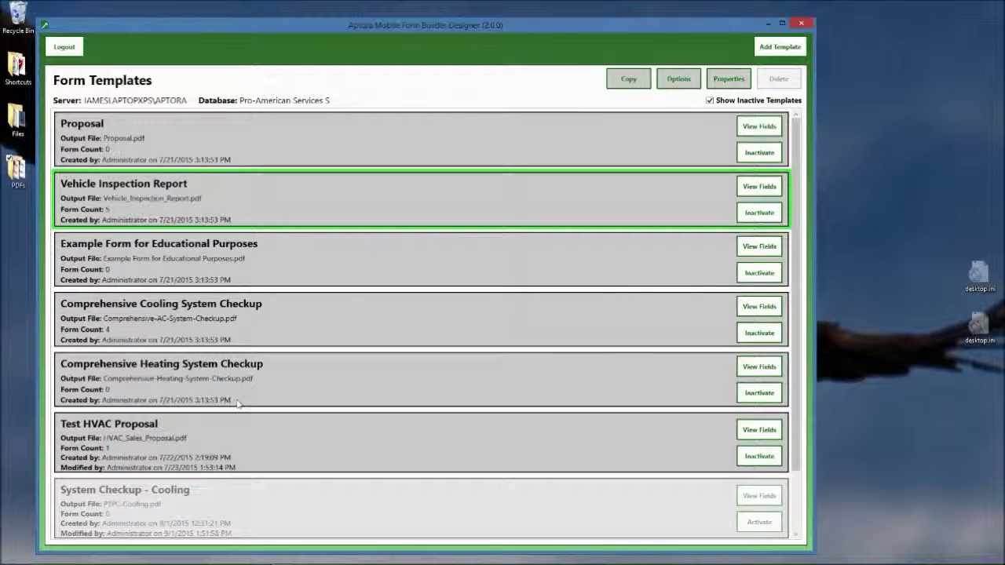
# Open Comprehensive Cooling System Checkup and view the thorough cleaning, capacitor testing and amperage/voltage questions
pyautogui.doubleClick(157, 341)
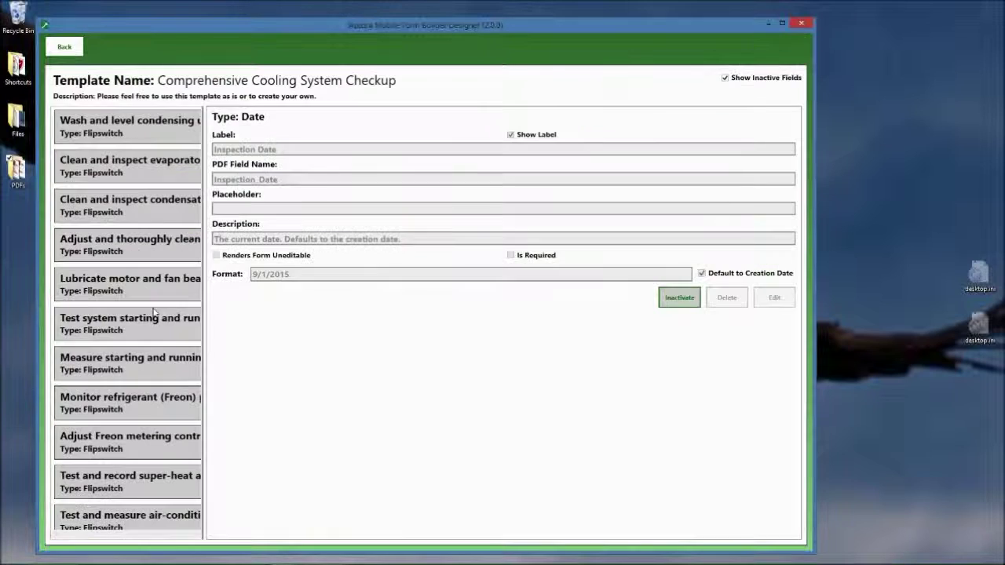
pyautogui.scroll(-4, 157, 291)
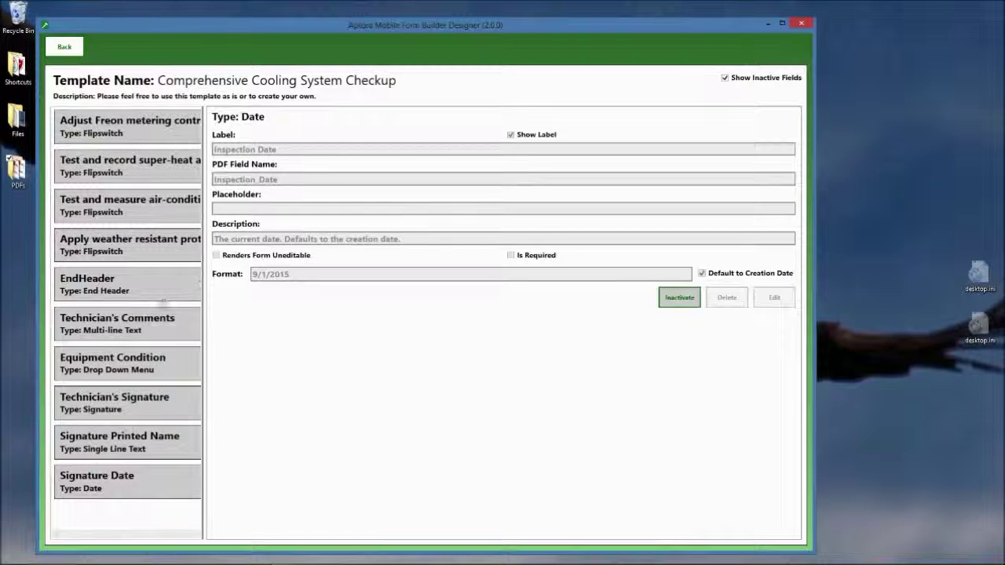
pyautogui.scroll(5, 147, 330)
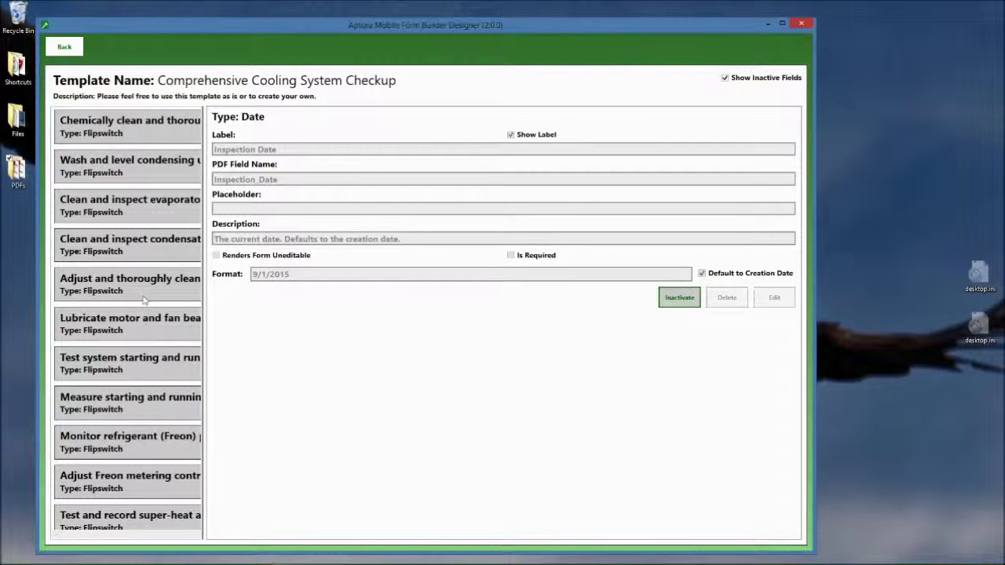
pyautogui.click(145, 290)
pyautogui.click(141, 367)
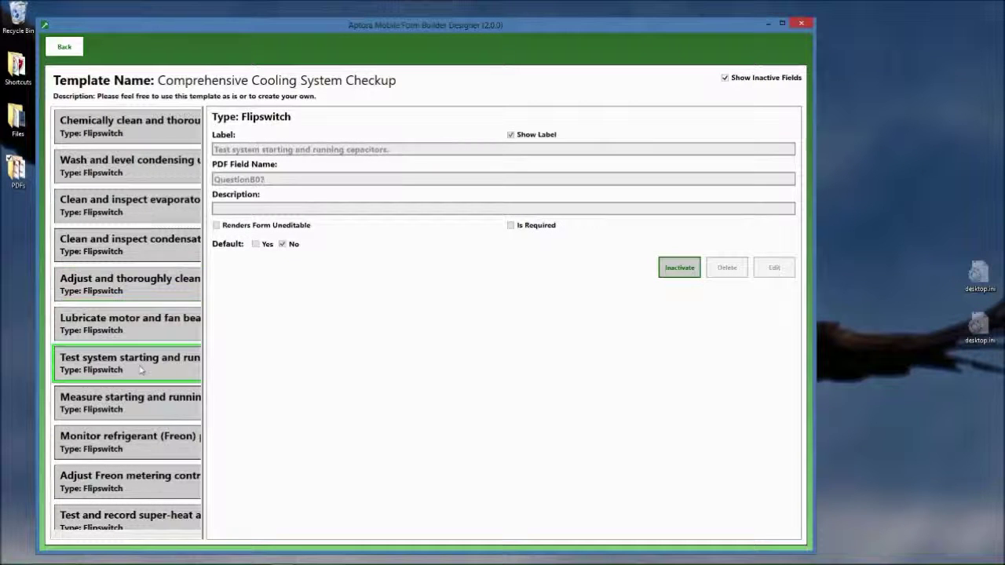
pyautogui.click(132, 413)
# Scroll through the remaining cooling checkup questions and return to the Form Templates list
pyautogui.scroll(-5, 132, 416)
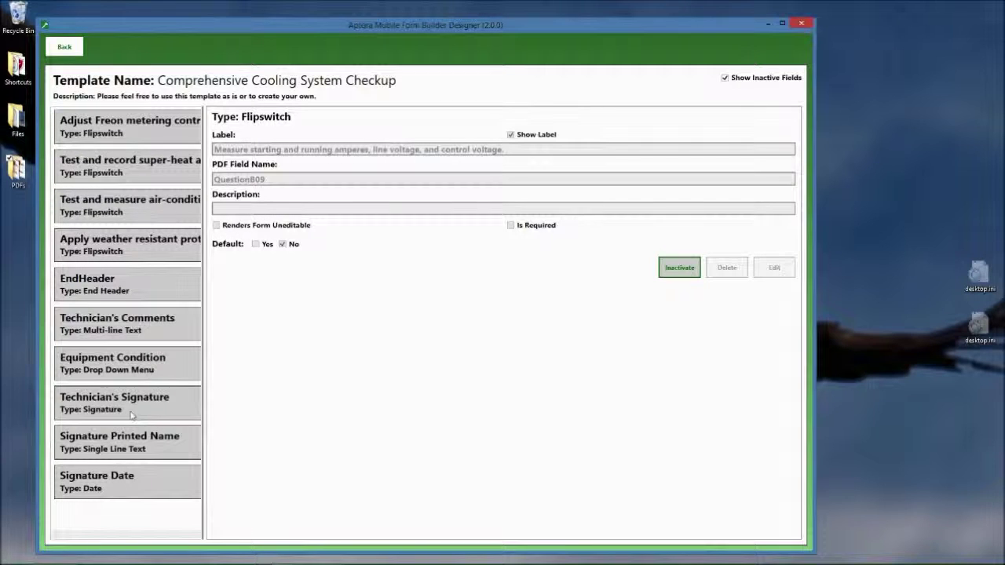
pyautogui.scroll(8, 132, 416)
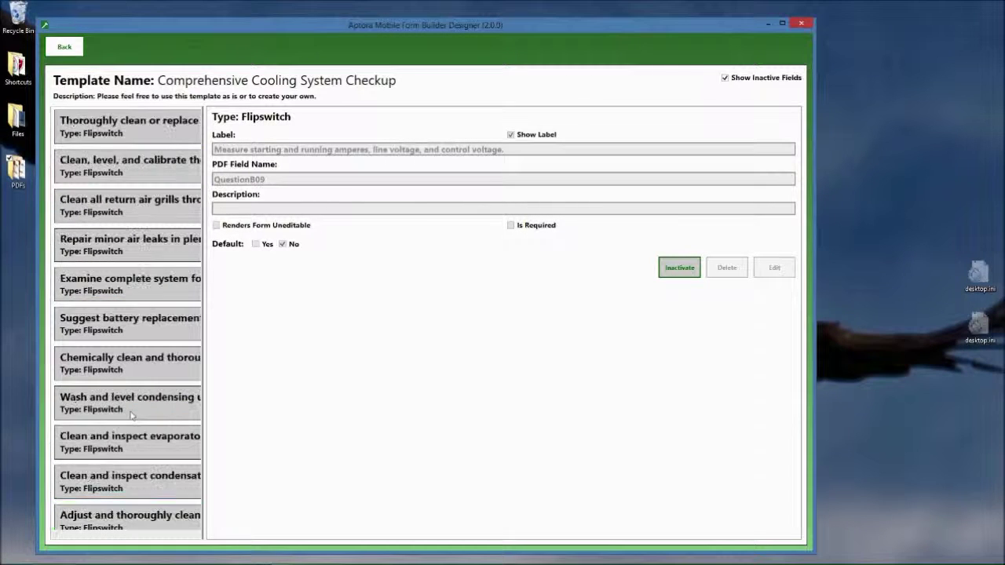
pyautogui.scroll(8, 132, 416)
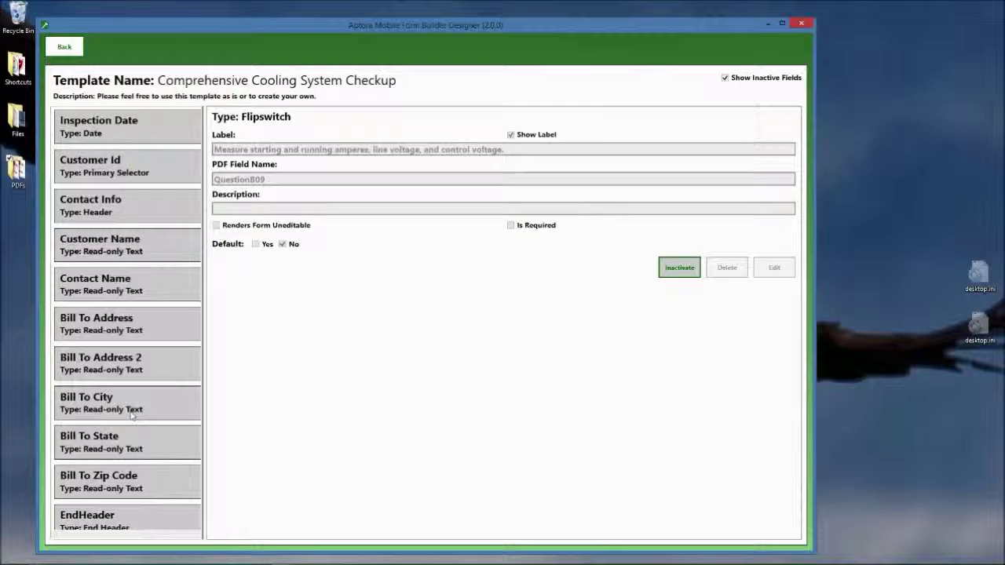
pyautogui.scroll(-5, 132, 416)
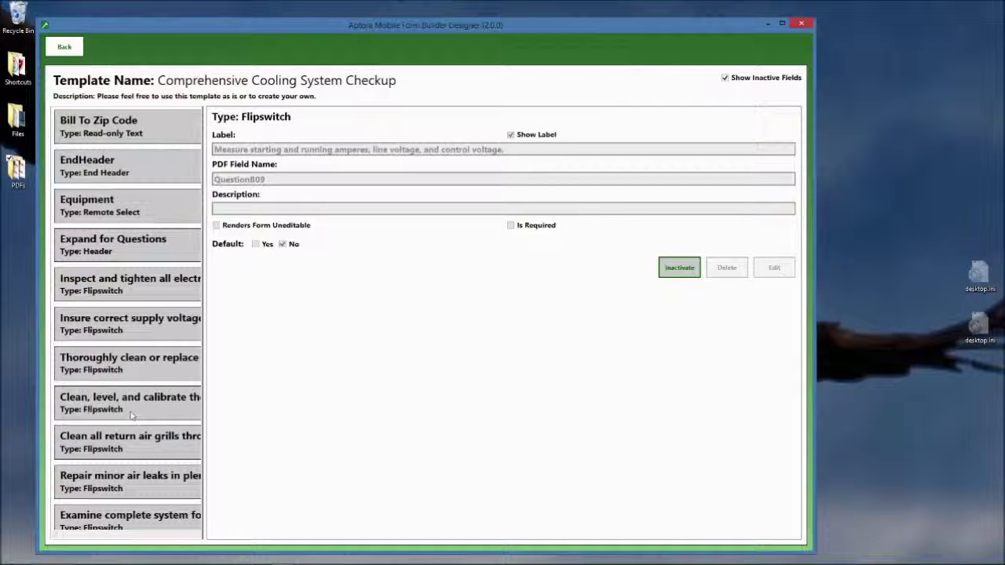
pyautogui.scroll(-6, 132, 416)
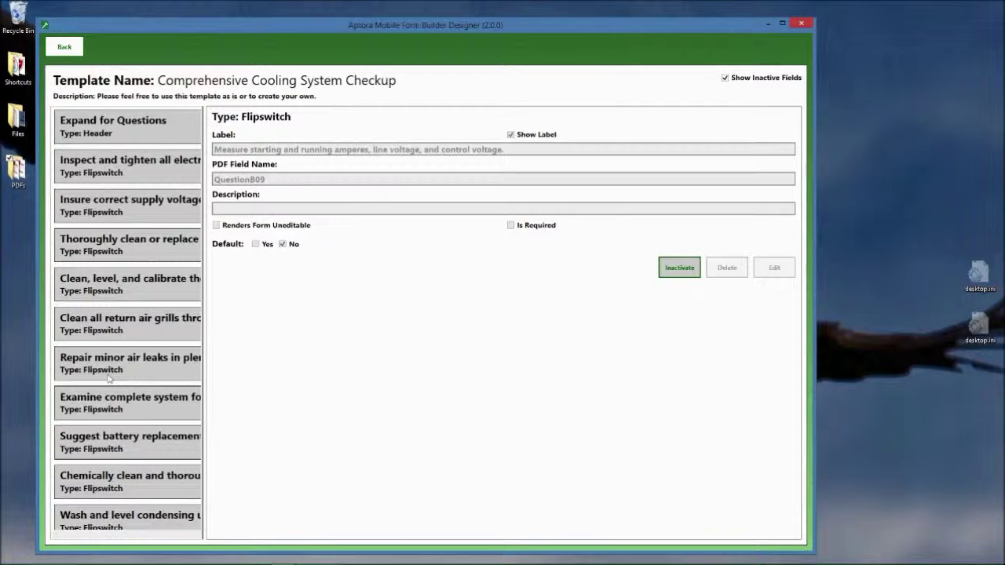
pyautogui.scroll(-5, 109, 379)
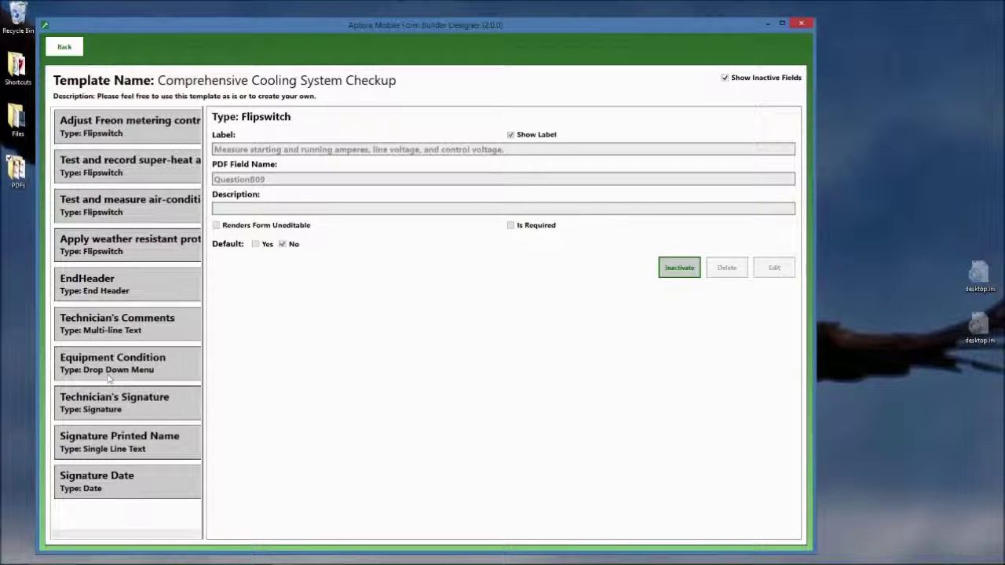
pyautogui.scroll(12, 110, 378)
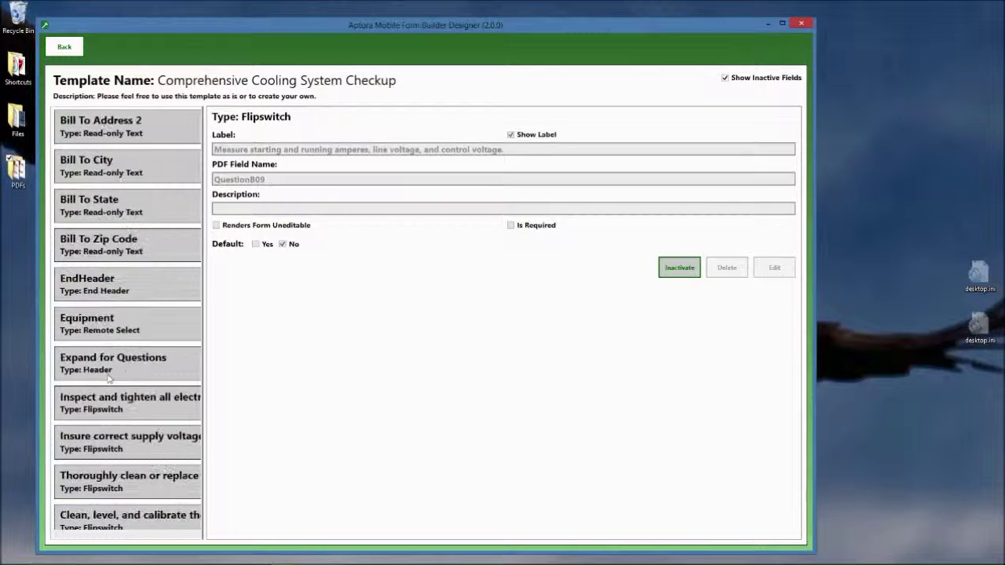
pyautogui.scroll(3, 110, 379)
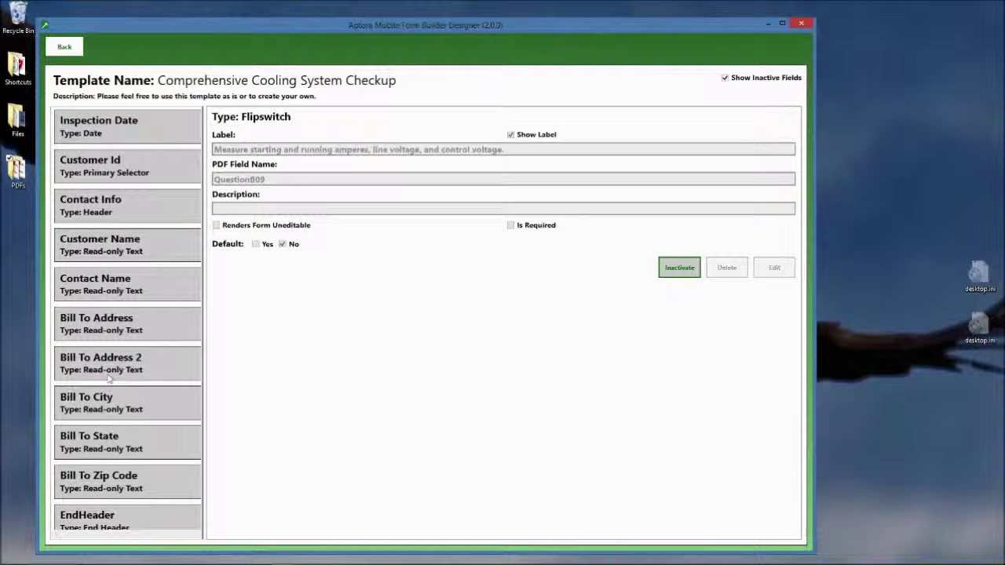
pyautogui.click(65, 47)
# Scroll the Form Templates list back to the top
pyautogui.scroll(-1, 272, 406)
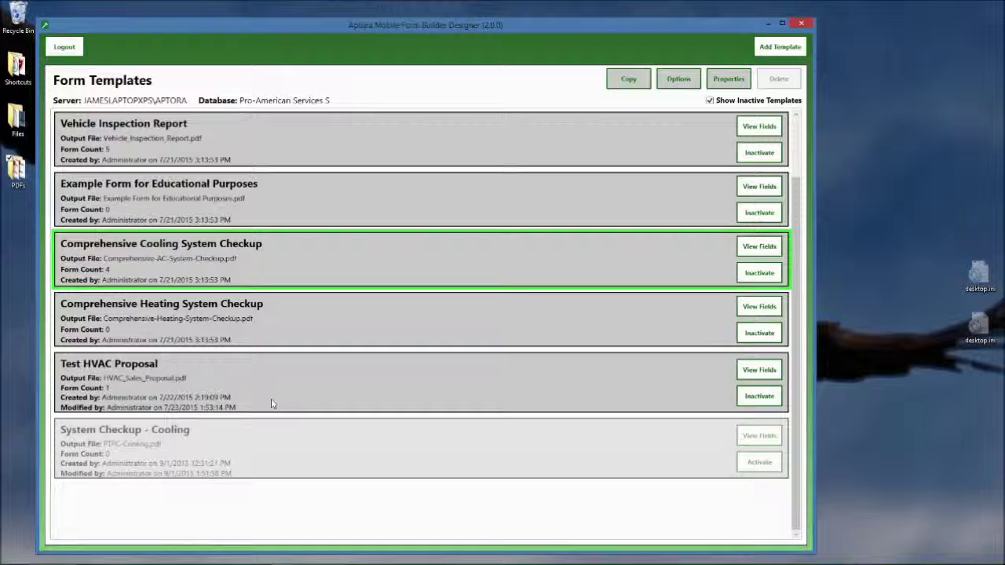
pyautogui.scroll(1, 271, 405)
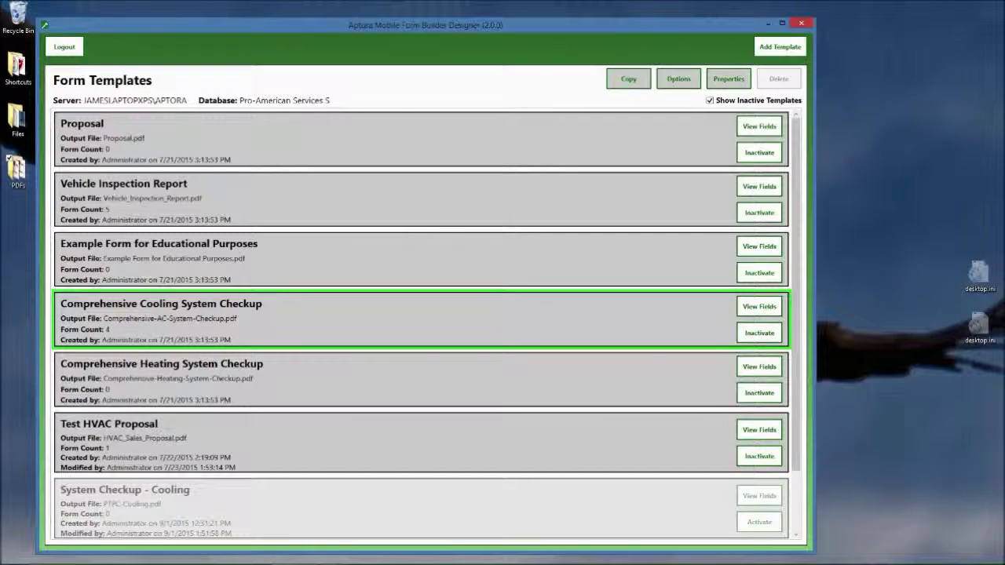
pyautogui.moveTo(271, 554)
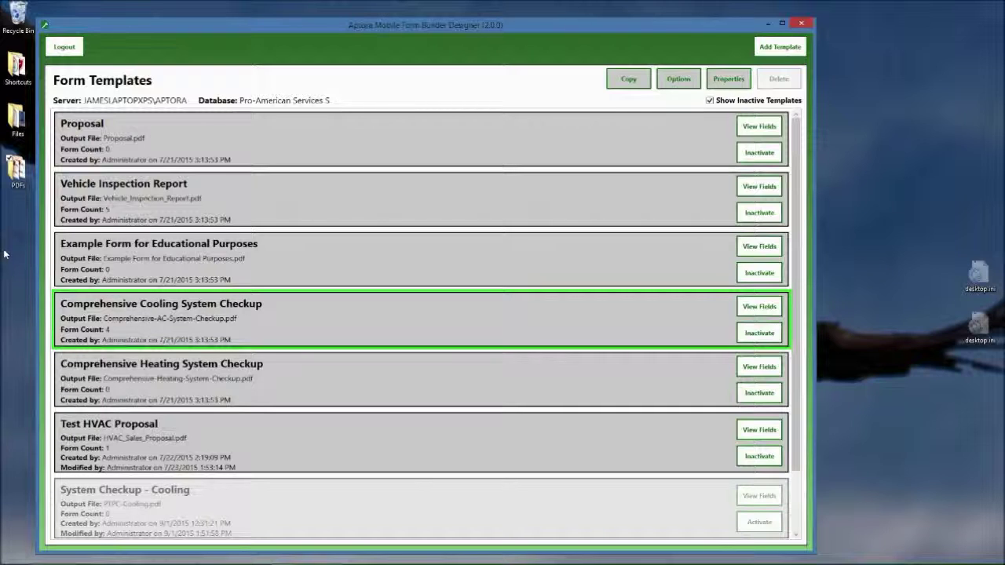
# Preview PTPC-Cooling.pdf from the desktop PDFs folder, then minimize the Explorer window
pyautogui.doubleClick(16, 168)
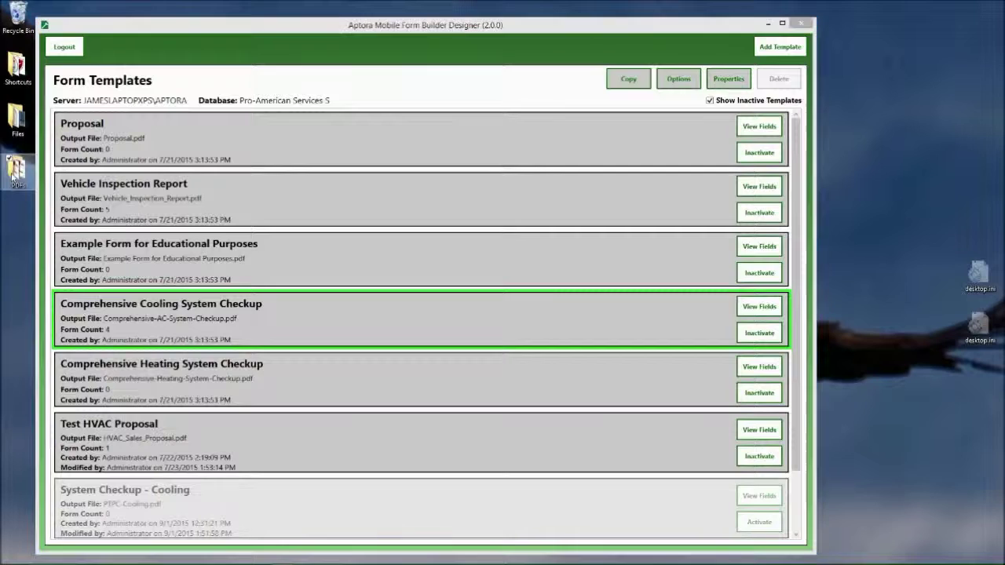
pyautogui.click(410, 274)
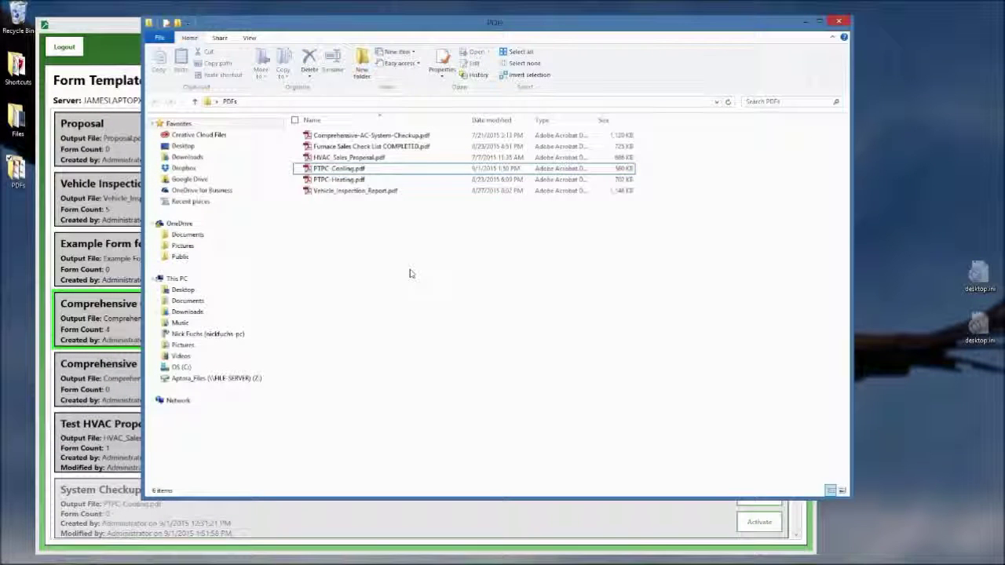
pyautogui.moveTo(338, 179)
pyautogui.mouseDown()
pyautogui.moveTo(345, 184)
pyautogui.moveTo(333, 184)
pyautogui.moveTo(338, 174)
pyautogui.mouseUp()
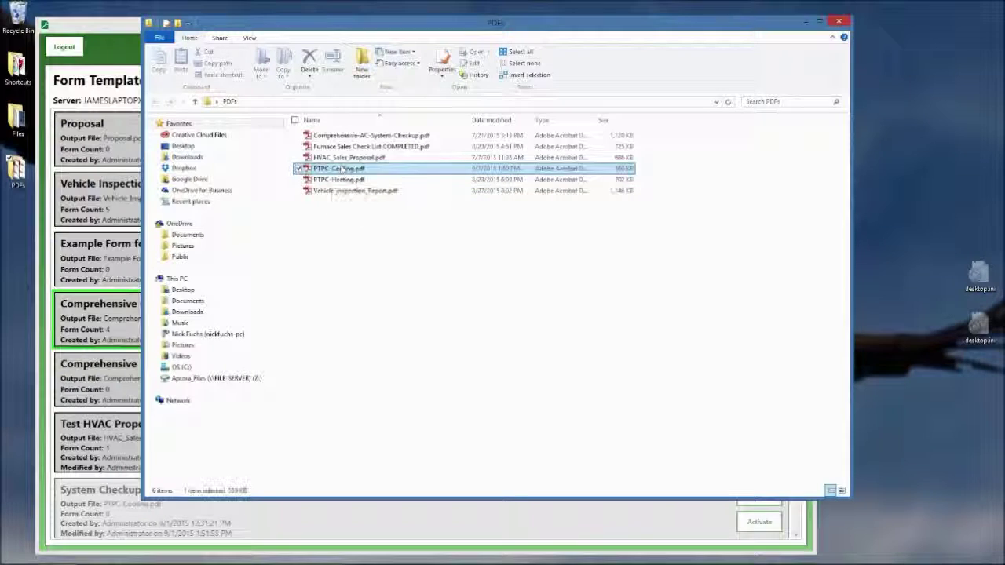
pyautogui.doubleClick(339, 168)
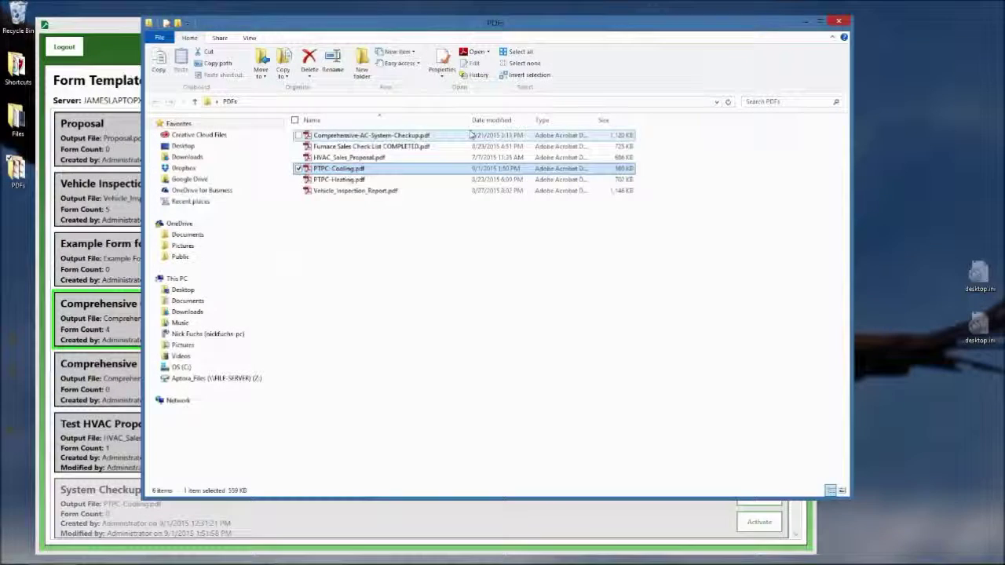
pyautogui.click(440, 147)
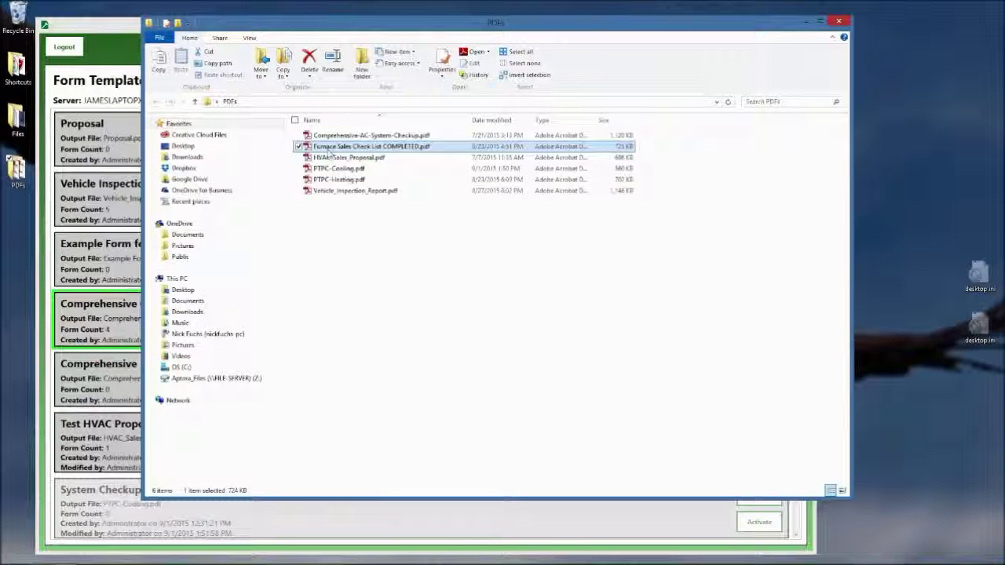
pyautogui.click(808, 22)
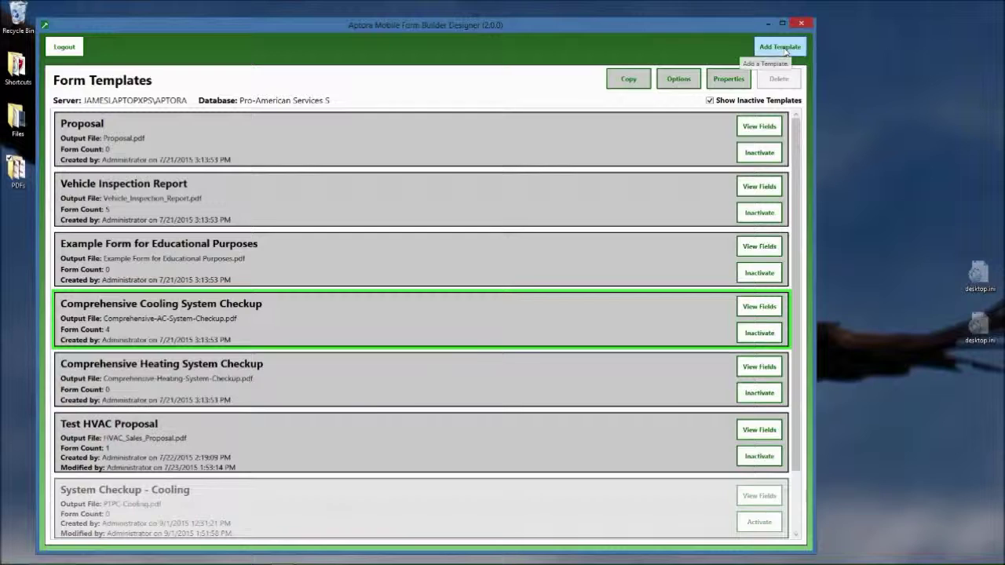
# Add a template named Test from PDFs\HVAC_Sales_Proposal.pdf and upload it to the server
pyautogui.click(779, 47)
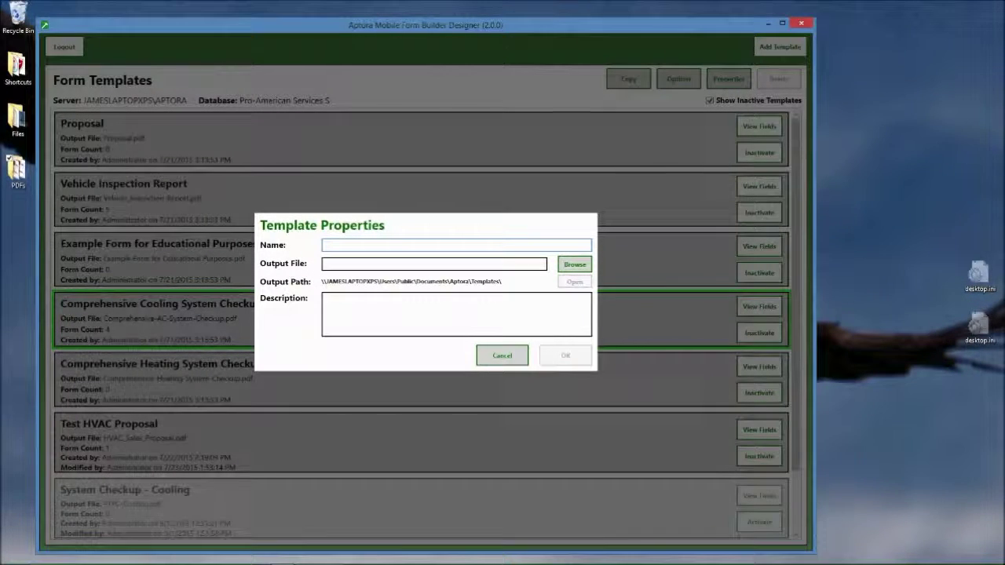
pyautogui.write('Test')
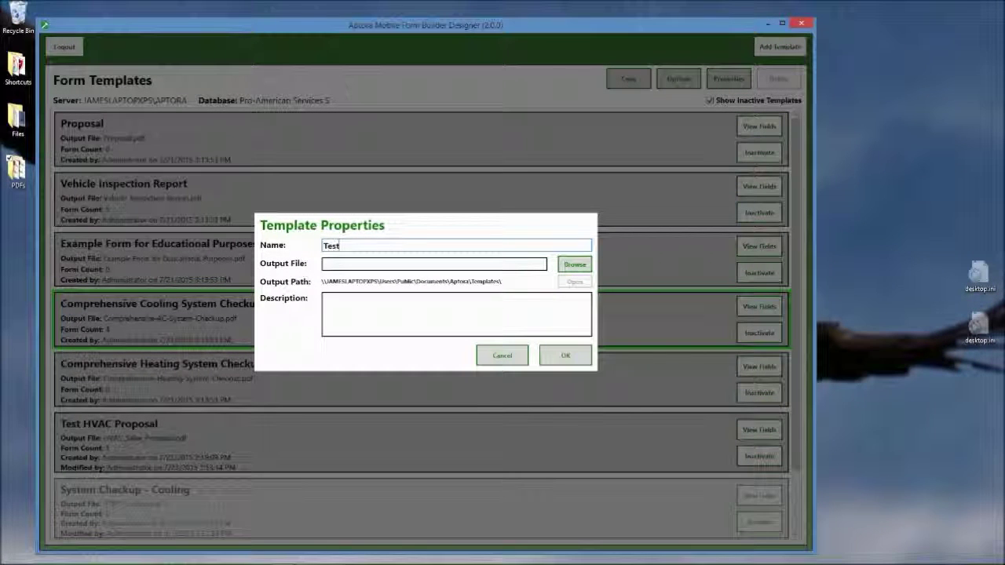
pyautogui.click(571, 268)
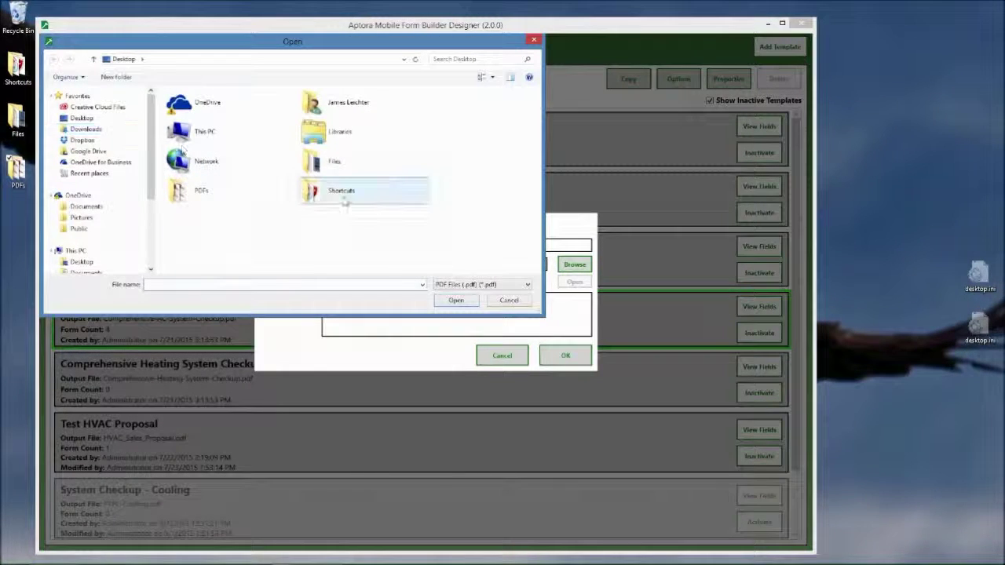
pyautogui.doubleClick(215, 192)
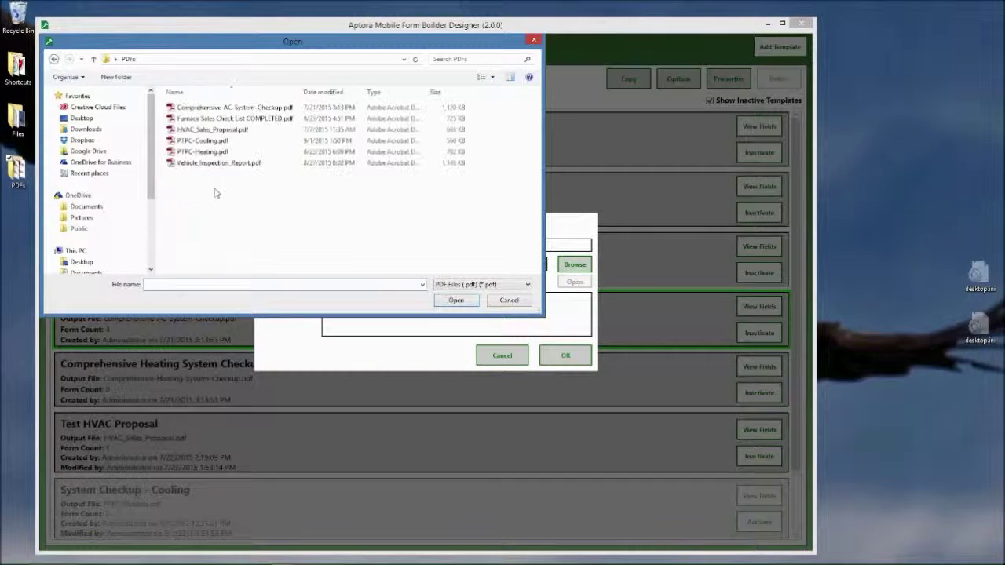
pyautogui.doubleClick(211, 128)
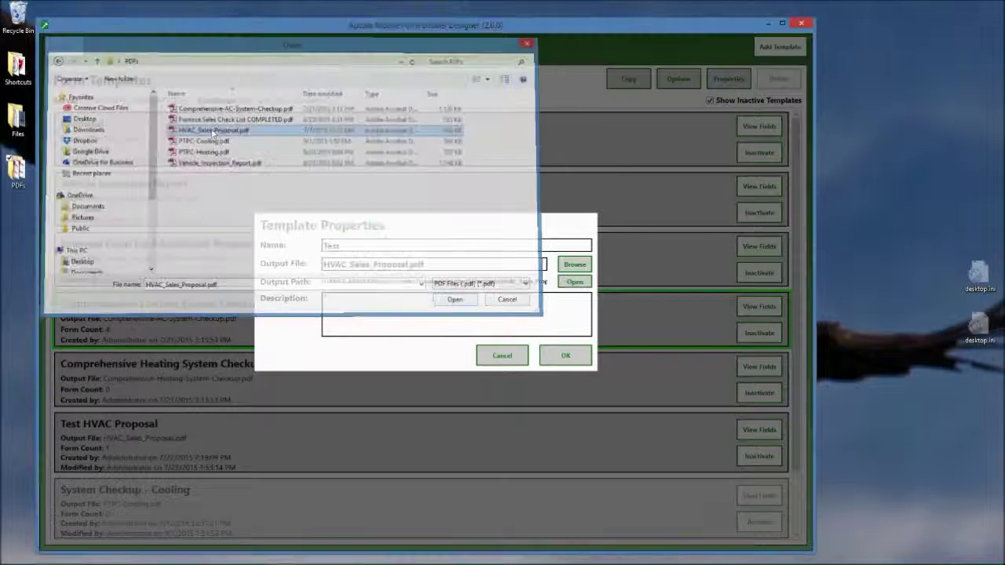
pyautogui.click(566, 357)
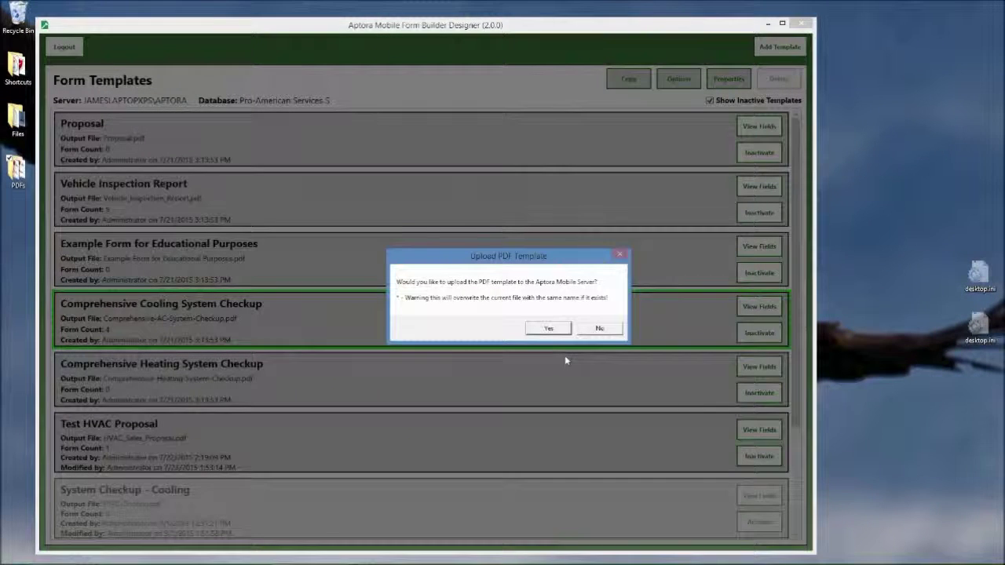
pyautogui.click(550, 330)
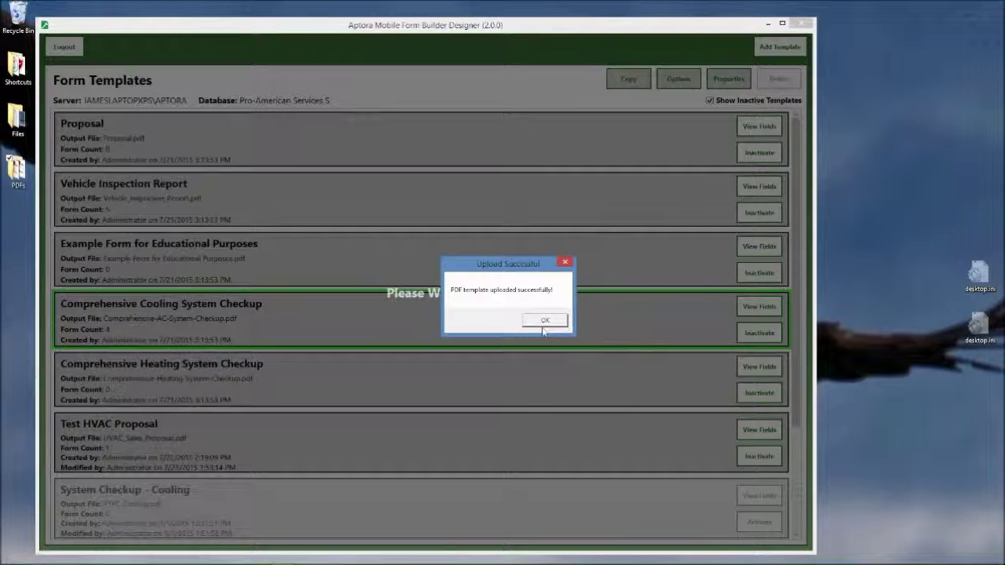
pyautogui.click(545, 322)
# Import the PDF's field names, adding the first batch of checkbox fields one after another
pyautogui.click(543, 320)
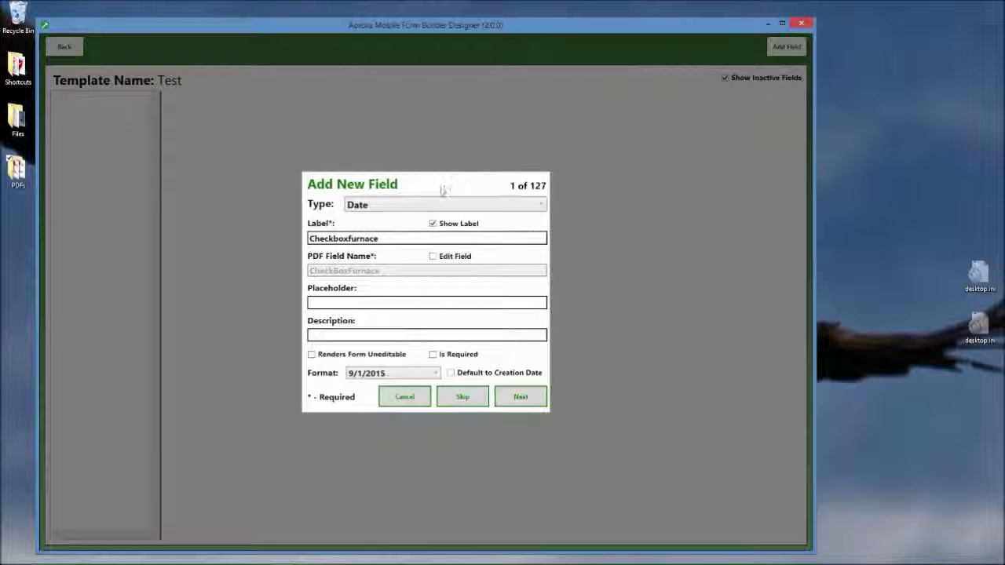
pyautogui.click(520, 397)
pyautogui.click(520, 396)
pyautogui.click(519, 397)
pyautogui.click(520, 397)
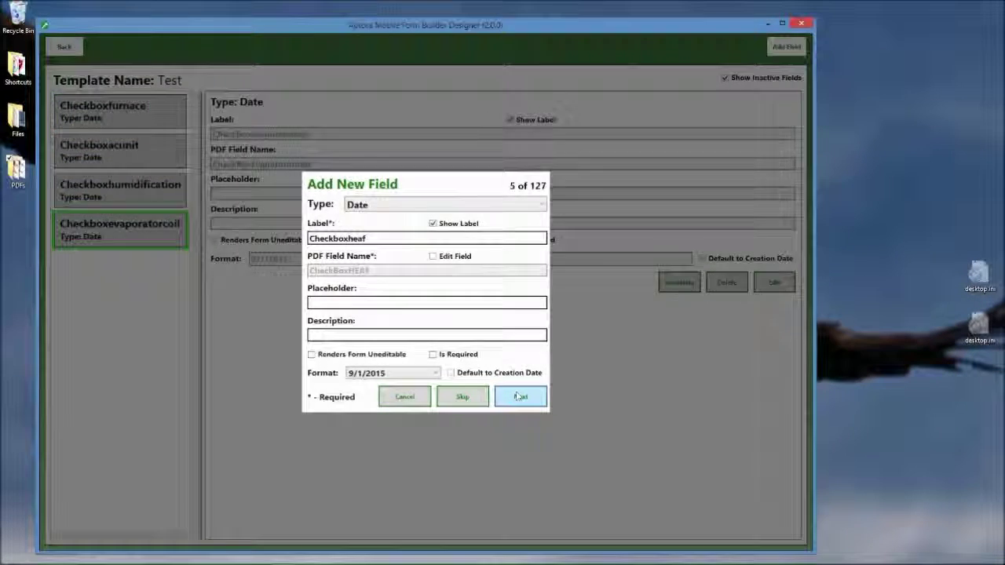
pyautogui.click(520, 397)
pyautogui.click(520, 397)
pyautogui.click(520, 397)
pyautogui.click(519, 397)
pyautogui.click(520, 397)
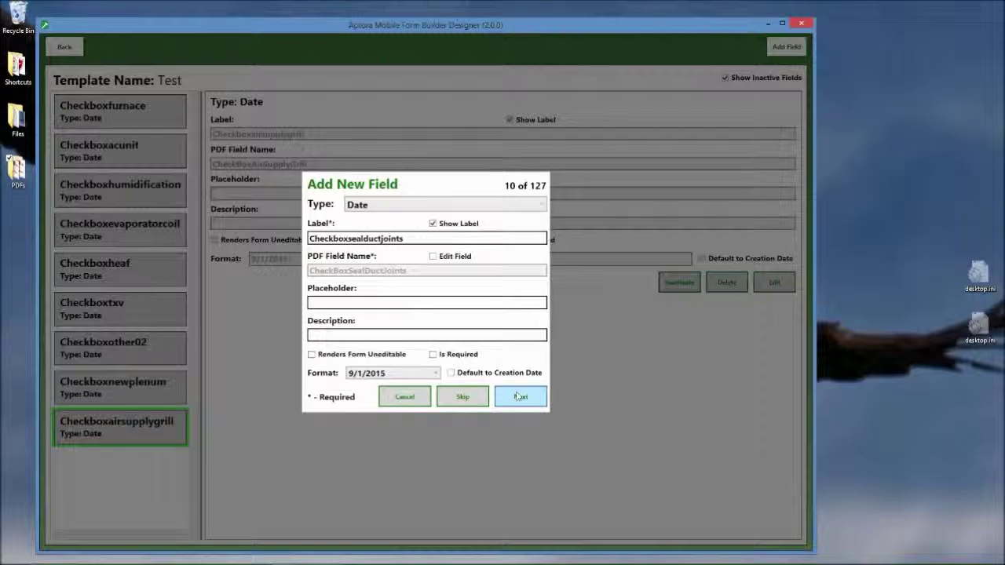
pyautogui.click(520, 397)
pyautogui.click(520, 396)
pyautogui.click(520, 397)
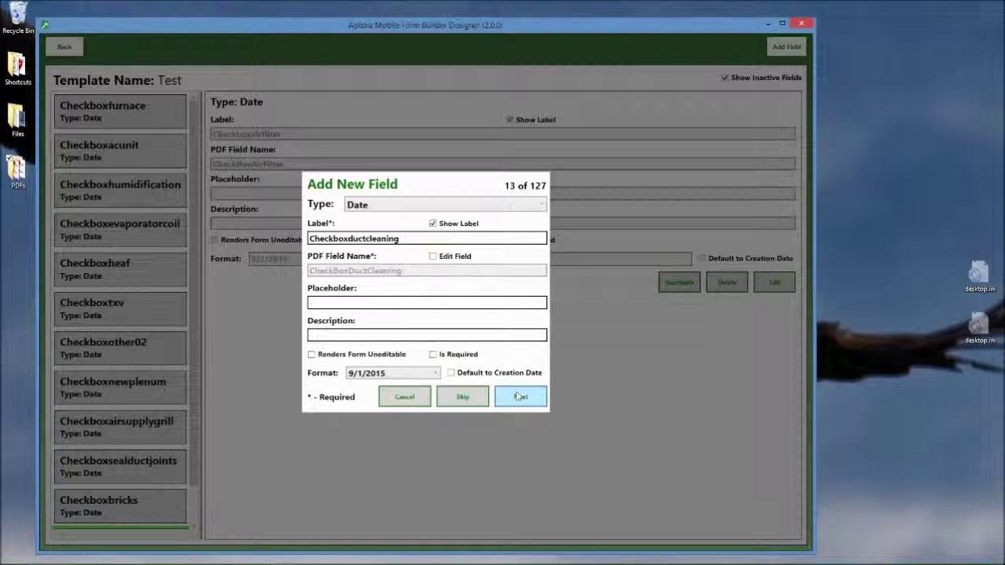
pyautogui.click(520, 396)
pyautogui.click(520, 397)
pyautogui.click(520, 397)
pyautogui.click(519, 397)
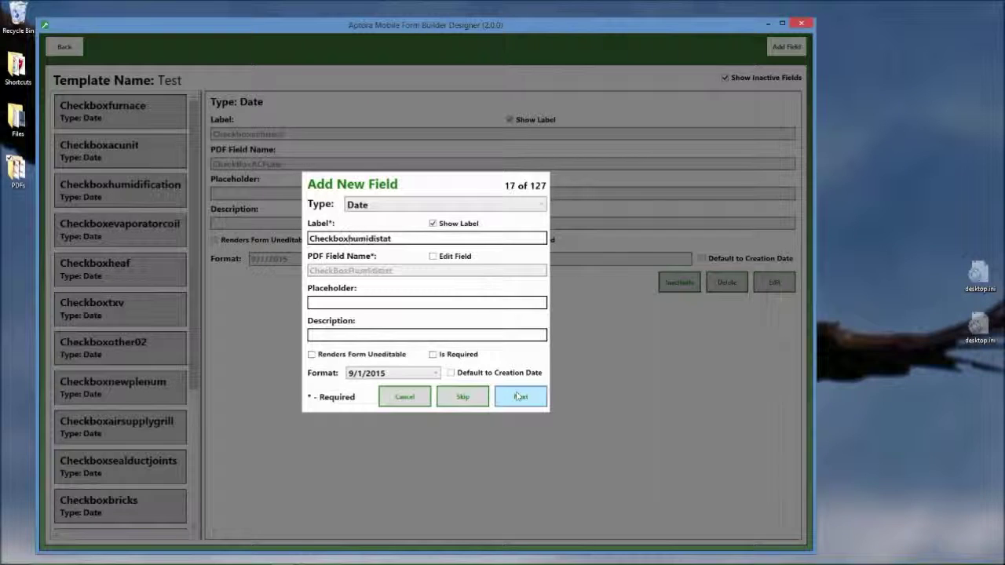
pyautogui.click(520, 396)
pyautogui.click(520, 397)
pyautogui.click(520, 397)
pyautogui.click(520, 396)
pyautogui.click(520, 397)
pyautogui.click(520, 397)
pyautogui.click(520, 396)
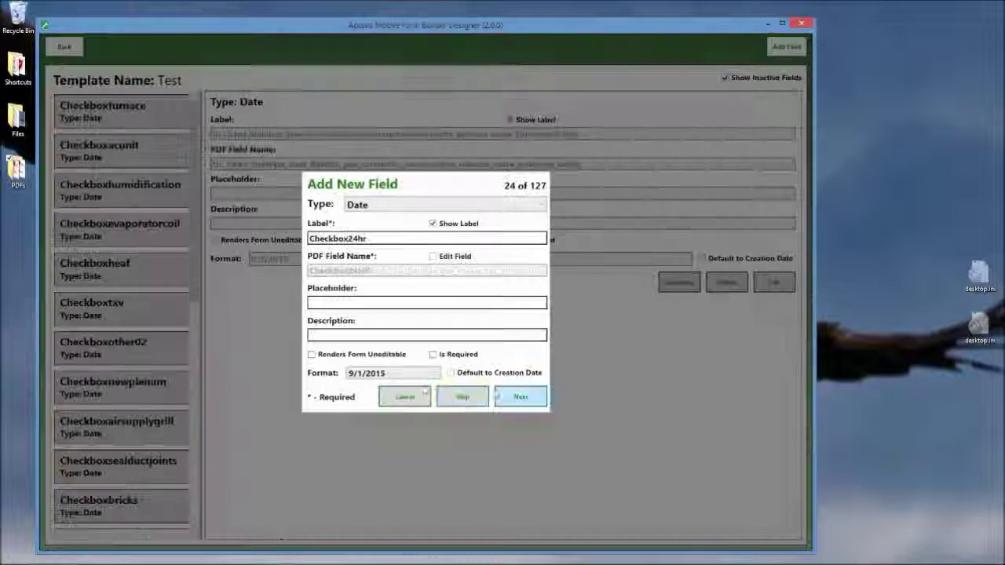
# Cancel the remaining field import at 24 of 127 and return to the templates list
pyautogui.click(404, 399)
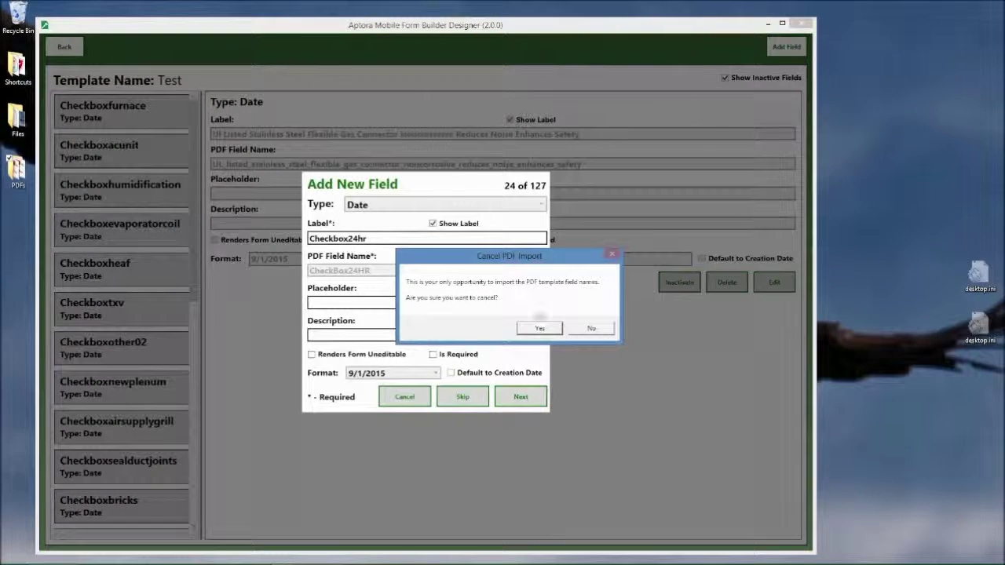
pyautogui.click(539, 328)
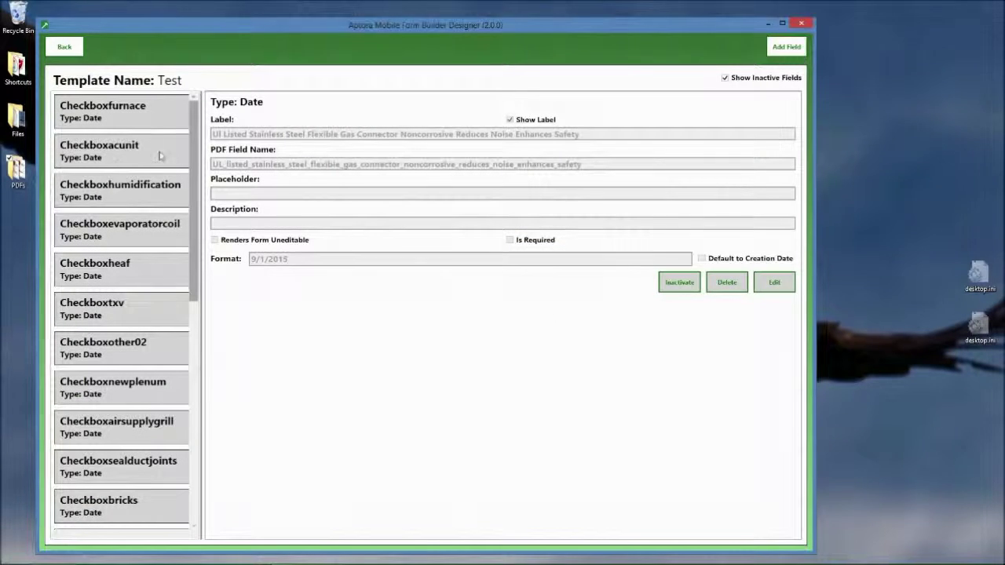
pyautogui.click(64, 46)
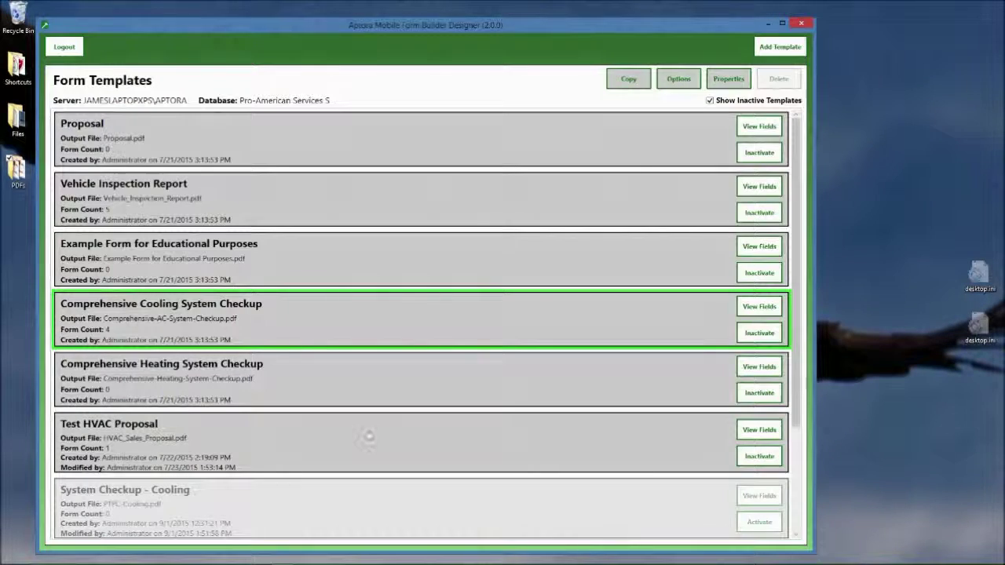
# Tick Customer, Sales Opportunity, Work Order and Invoice in Test HVAC Proposal's availability options and save
pyautogui.click(134, 431)
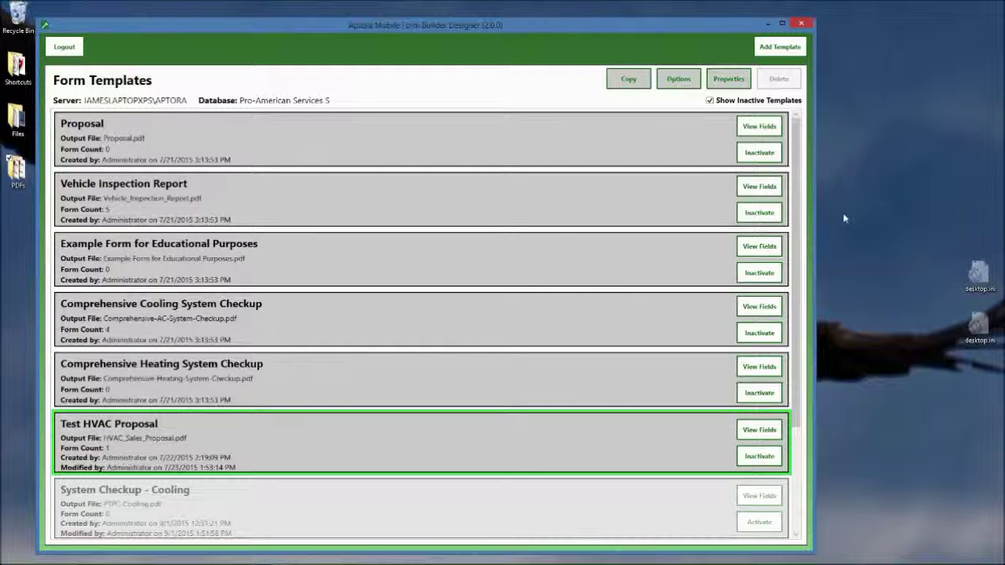
pyautogui.click(680, 79)
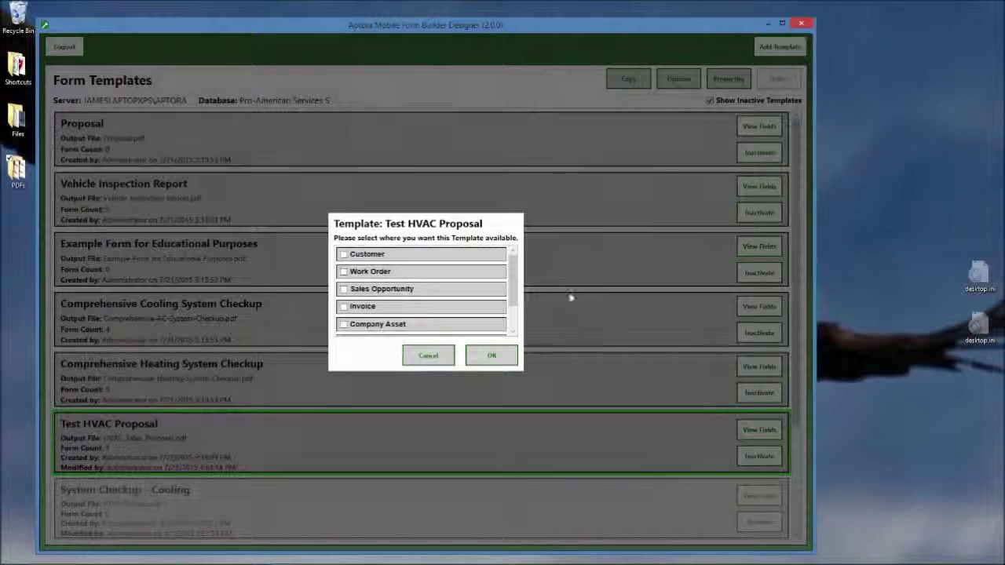
pyautogui.click(344, 254)
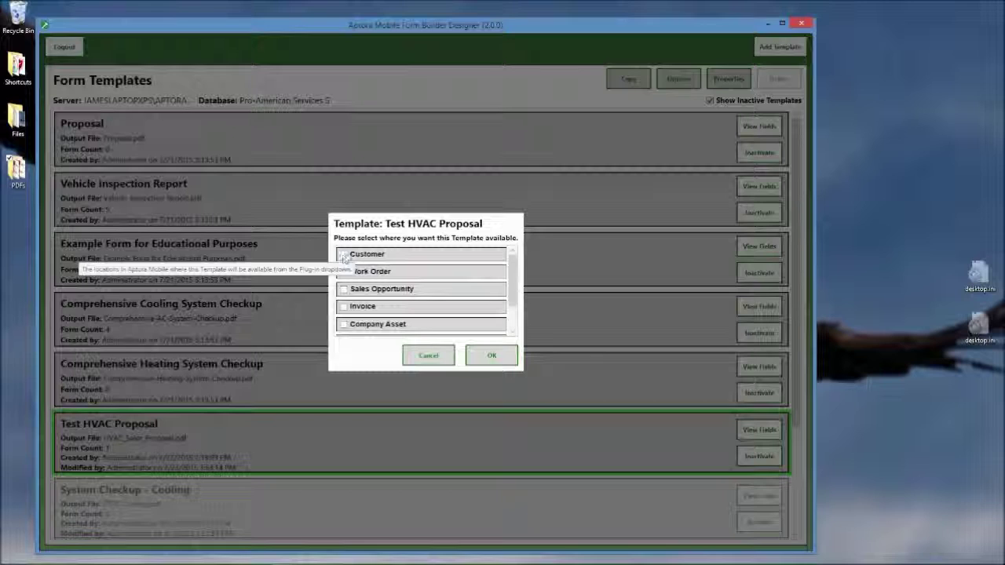
pyautogui.click(344, 289)
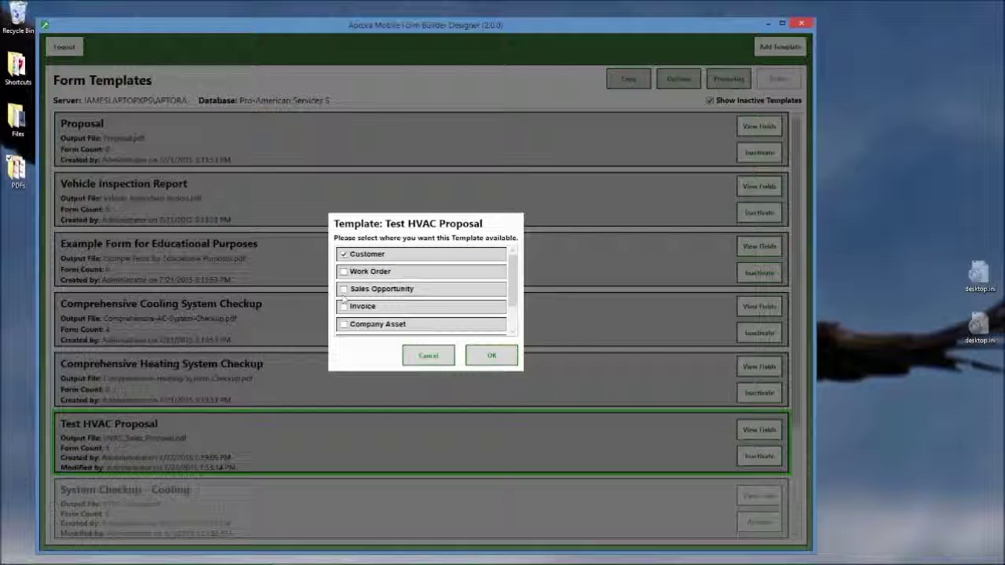
pyautogui.click(344, 271)
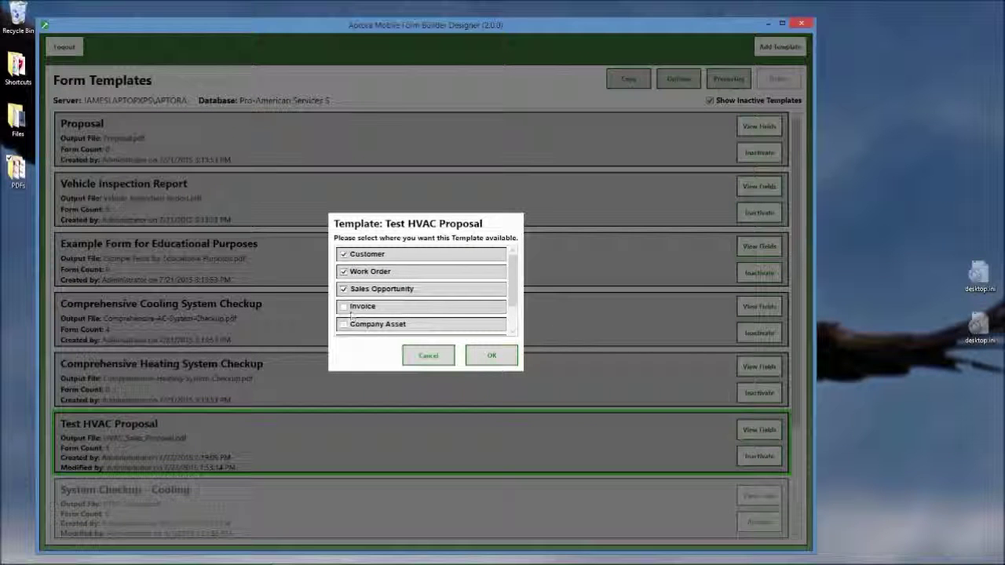
pyautogui.click(344, 307)
pyautogui.click(483, 357)
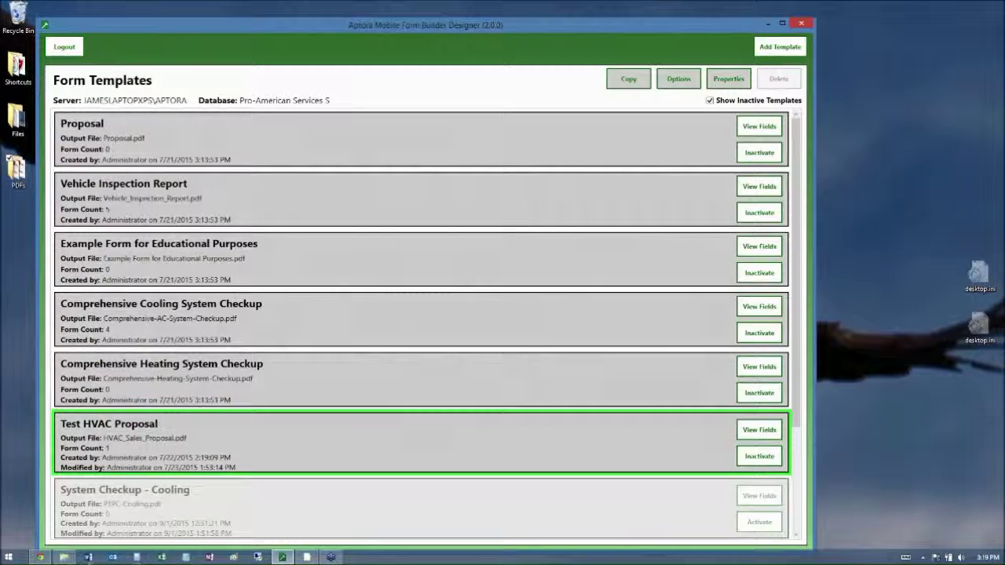
# In the mobile app, go Home > More > Plug-ins > Form Builder, open Proposal and start a new form
pyautogui.click(40, 558)
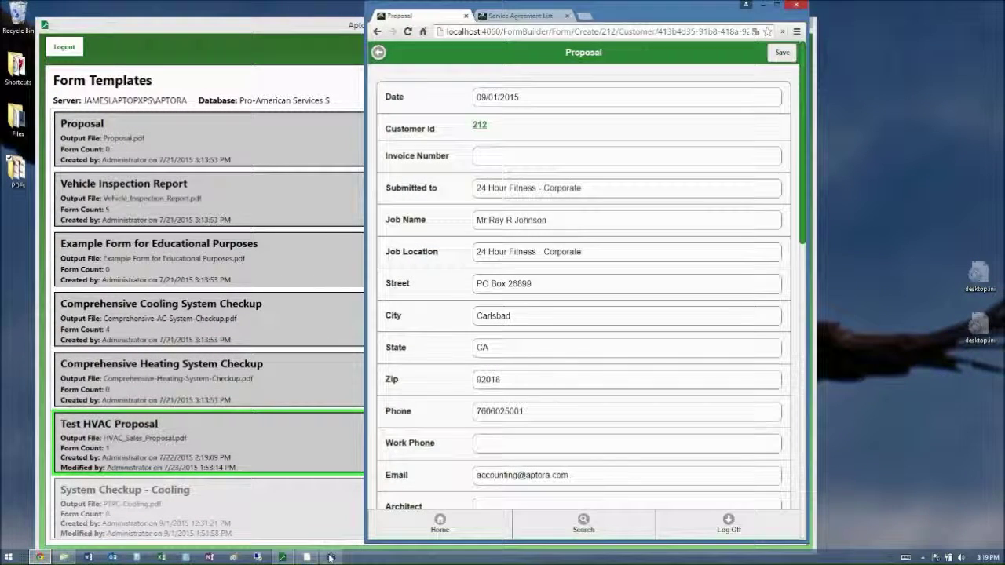
pyautogui.click(437, 523)
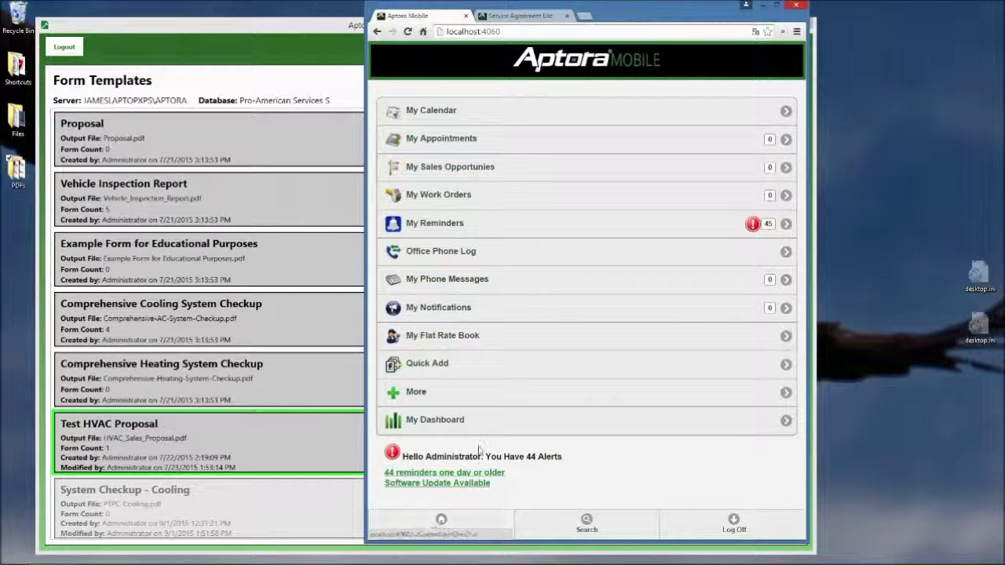
pyautogui.click(421, 392)
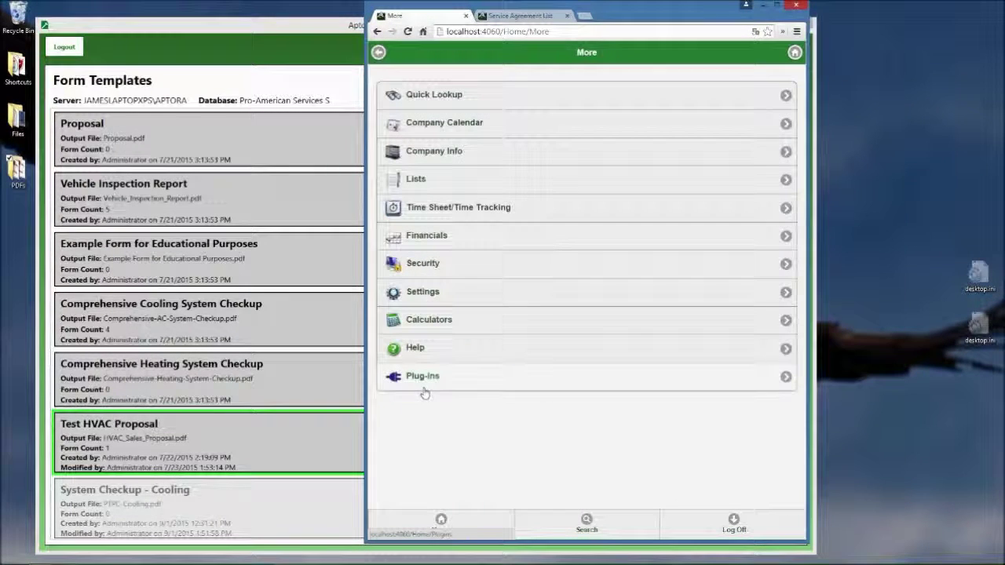
pyautogui.click(424, 383)
pyautogui.click(462, 95)
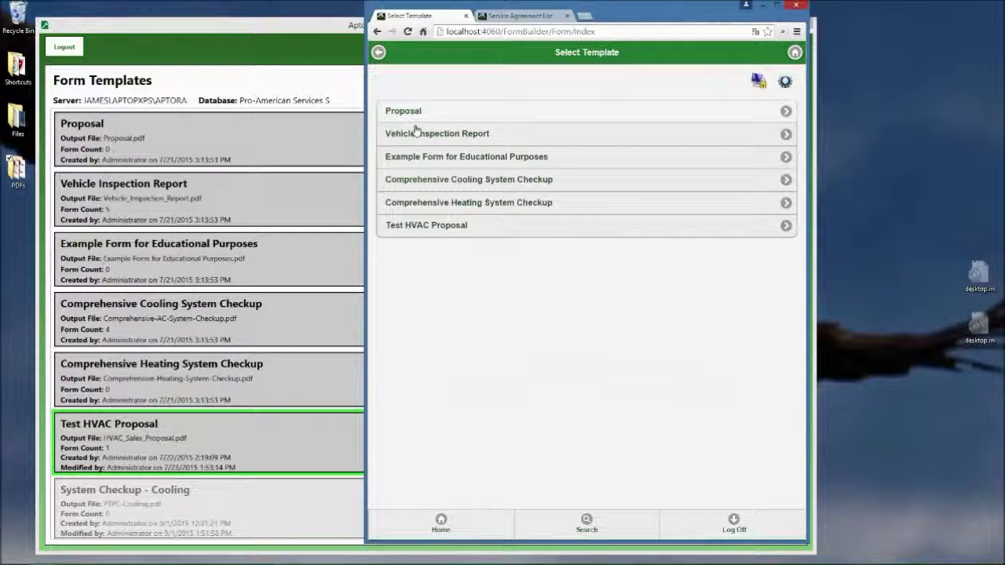
pyautogui.click(439, 114)
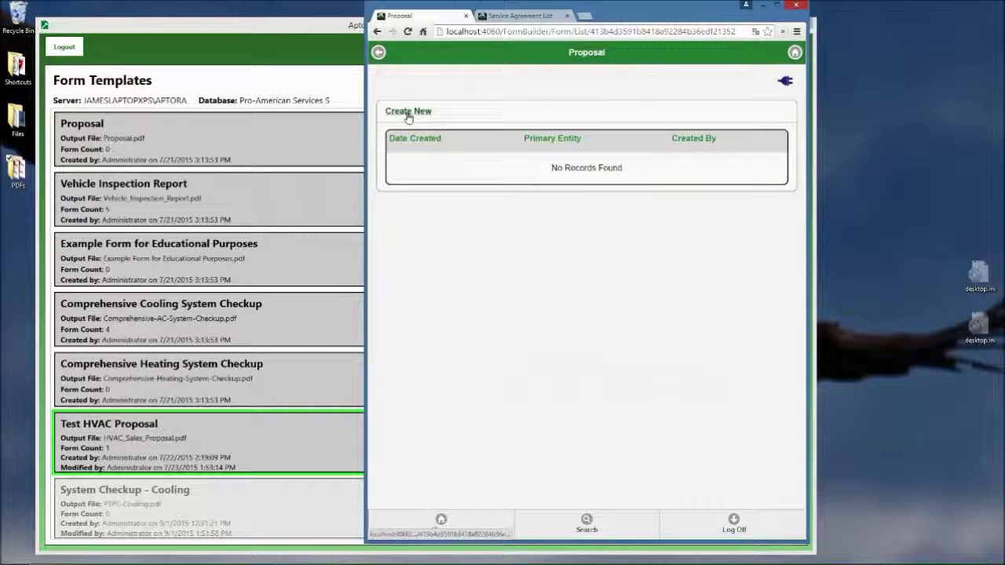
pyautogui.click(407, 113)
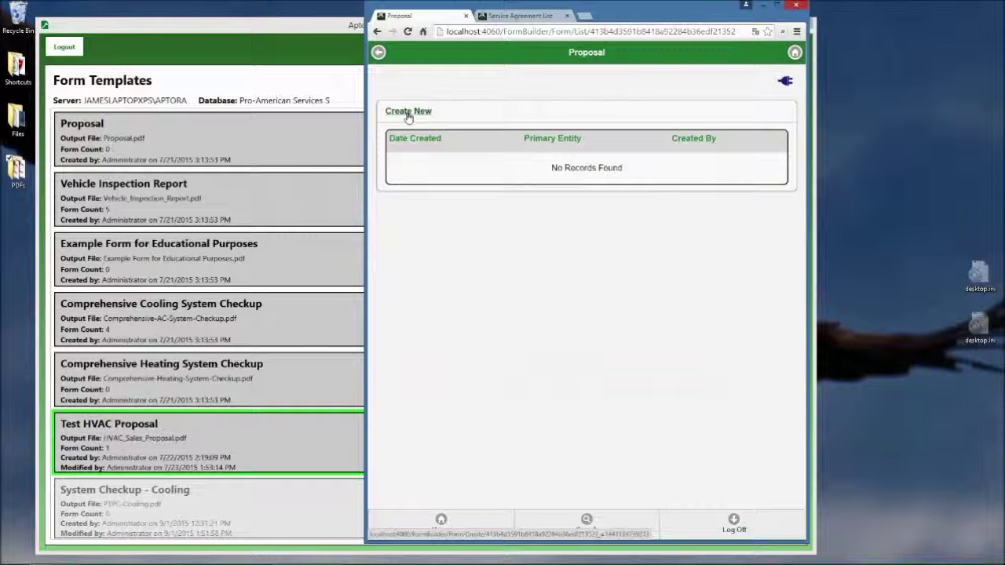